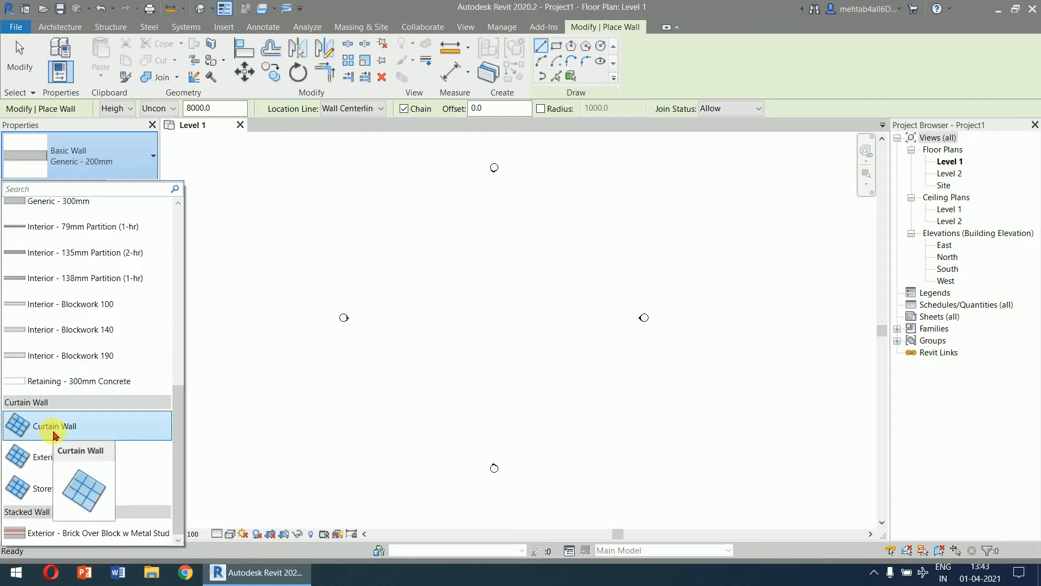
Draw a horizontal wall of type Curtain Wall, 6000 mm long, on Level 1 with its height up to Level 2.
left_click(55, 426)
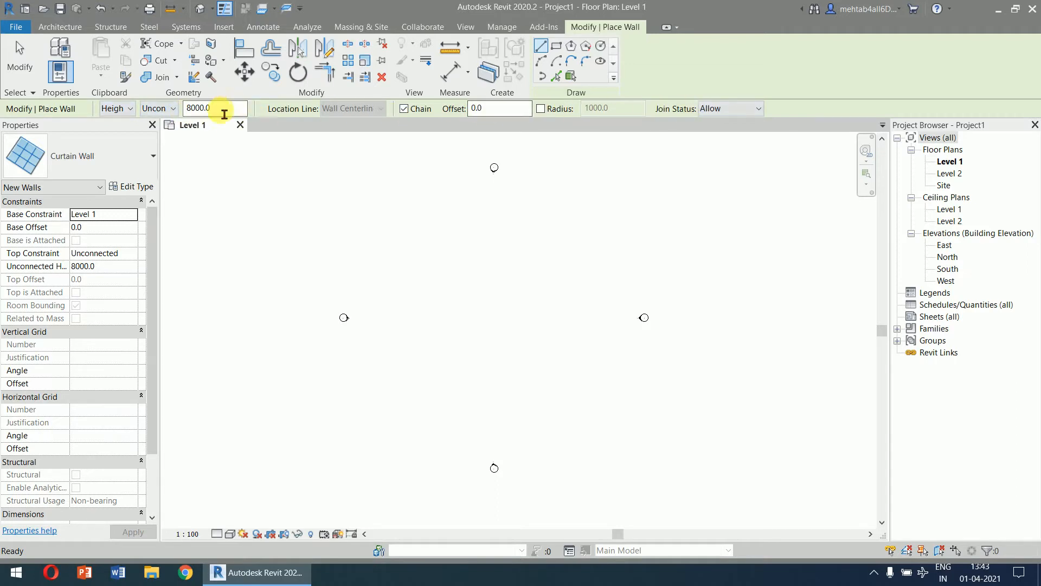
left_click(160, 109)
left_click(165, 134)
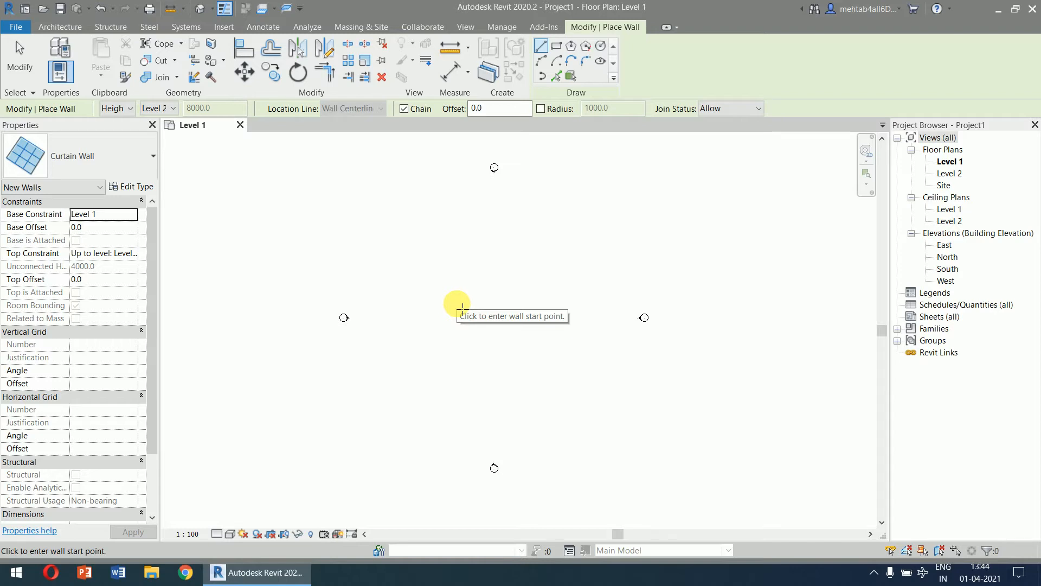
left_click(417, 277)
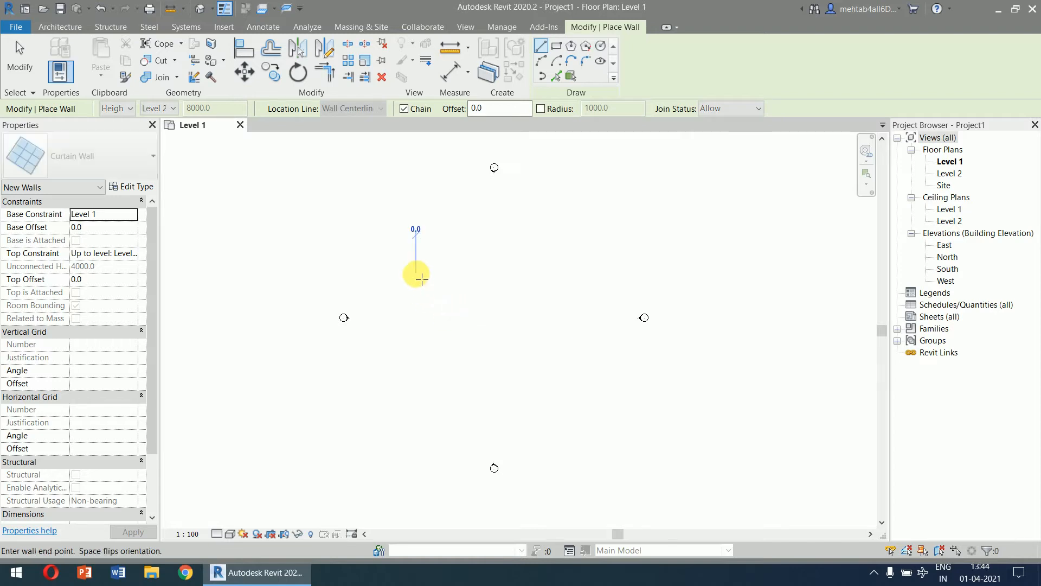
scroll(460, 272, "up", 4)
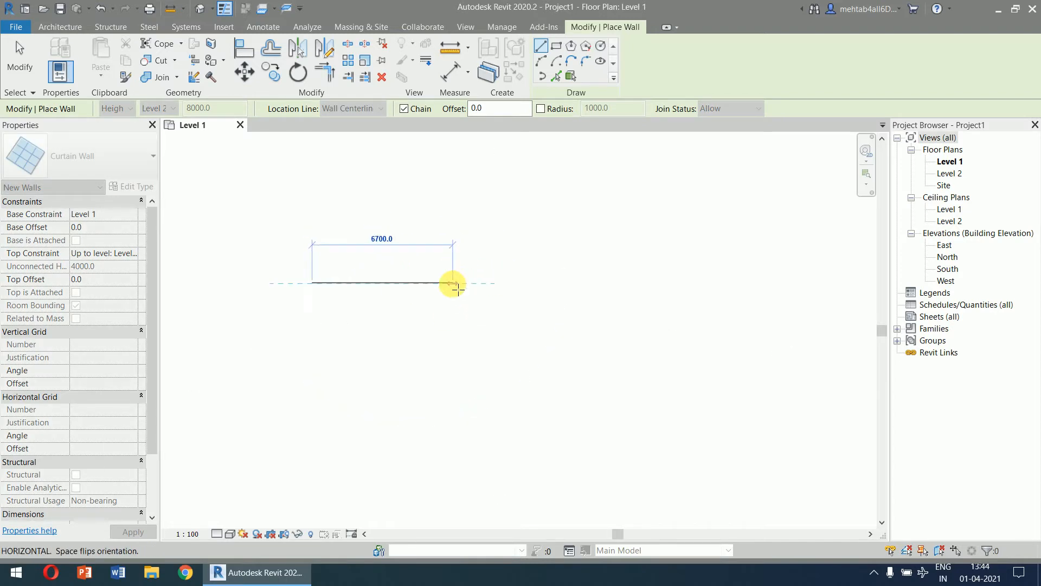
type("6000")
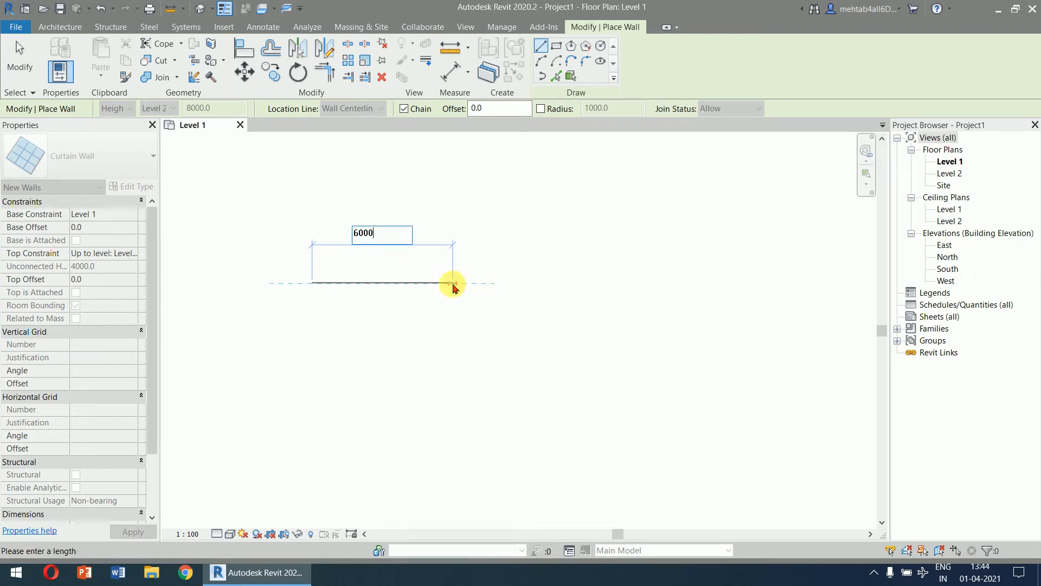
key("Return")
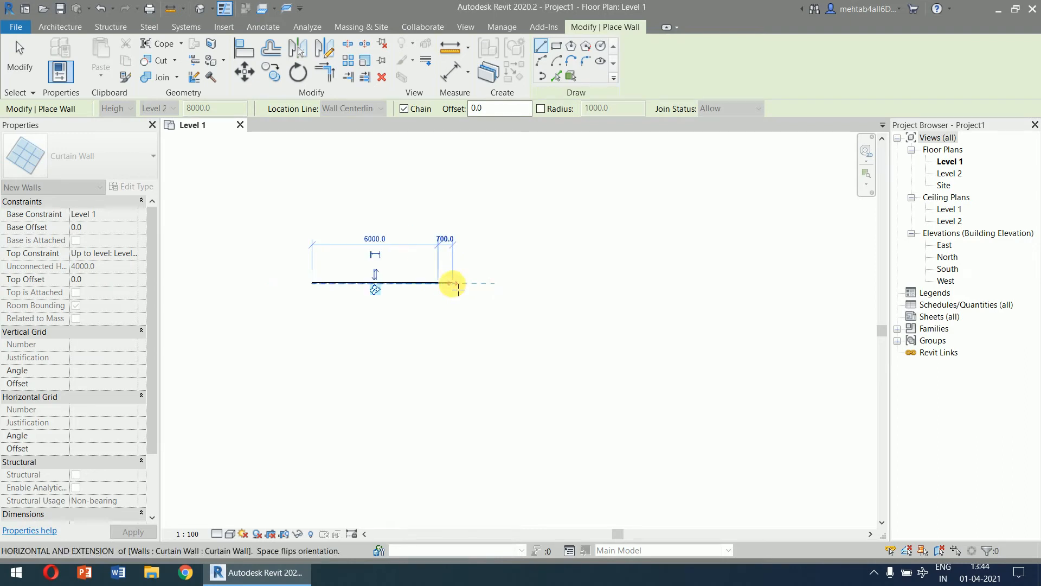
key("Escape")
key("Escape")
scroll(380, 294, "up", 3)
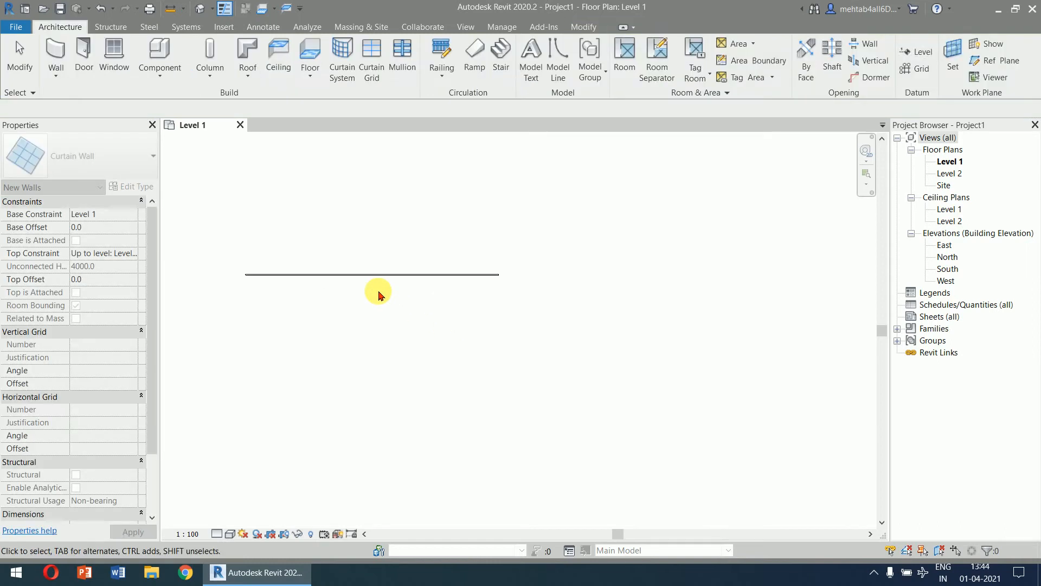
scroll(379, 294, "up", 2)
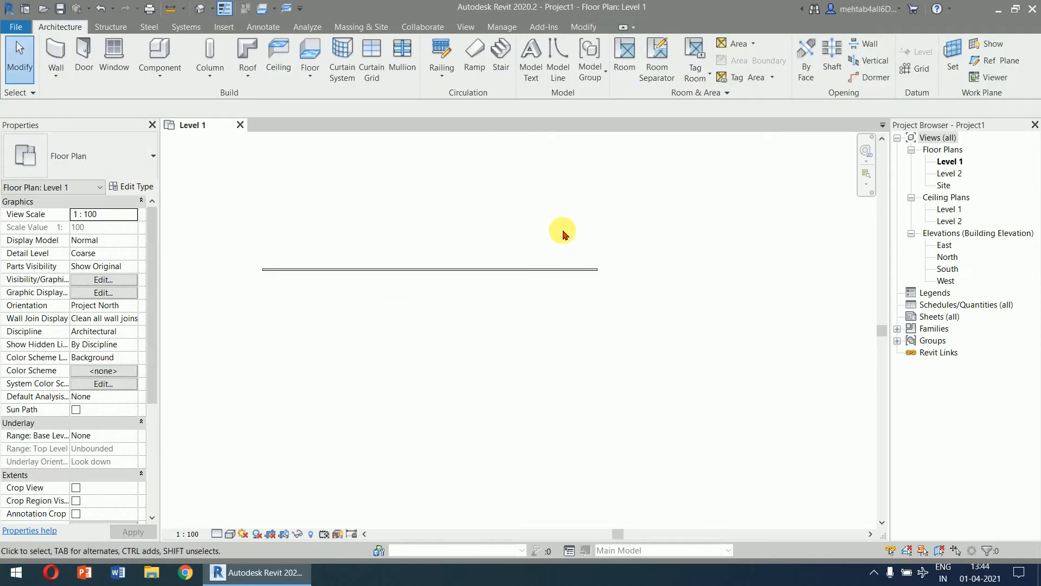
Open the default 3D view and set it to Fine detail level with the Consistent Colors visual style.
left_click(205, 15)
middle_click_drag(478, 426, 638, 382)
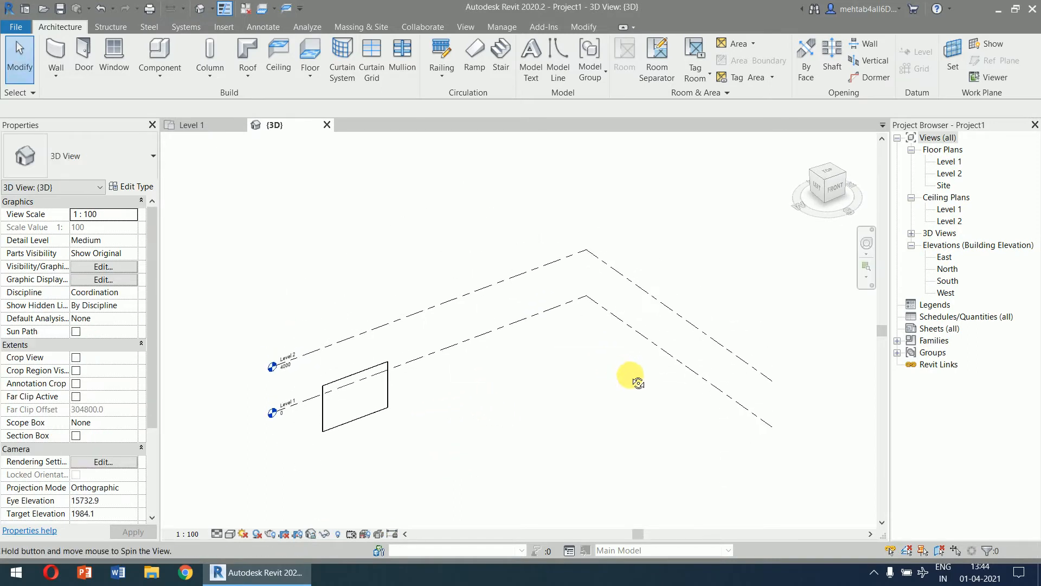
scroll(342, 428, "up", 5)
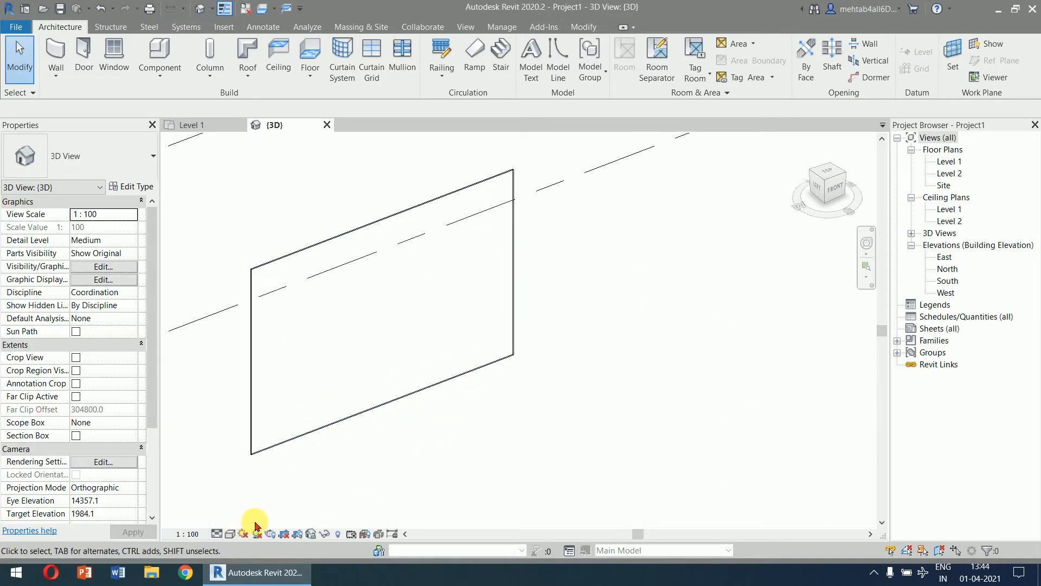
left_click(216, 534)
left_click(234, 519)
left_click(230, 533)
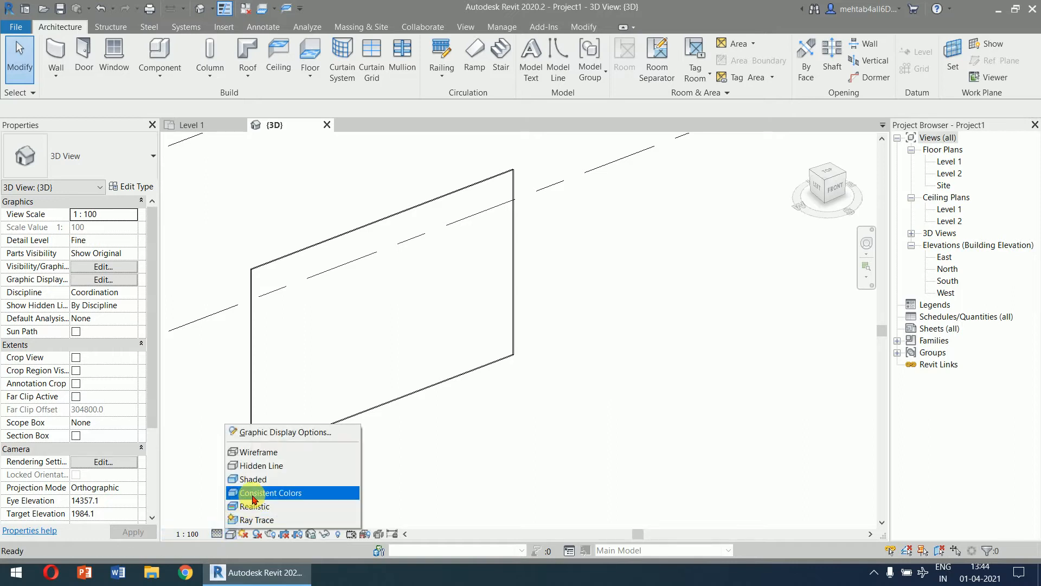
left_click(253, 493)
middle_click_drag(537, 404, 690, 404)
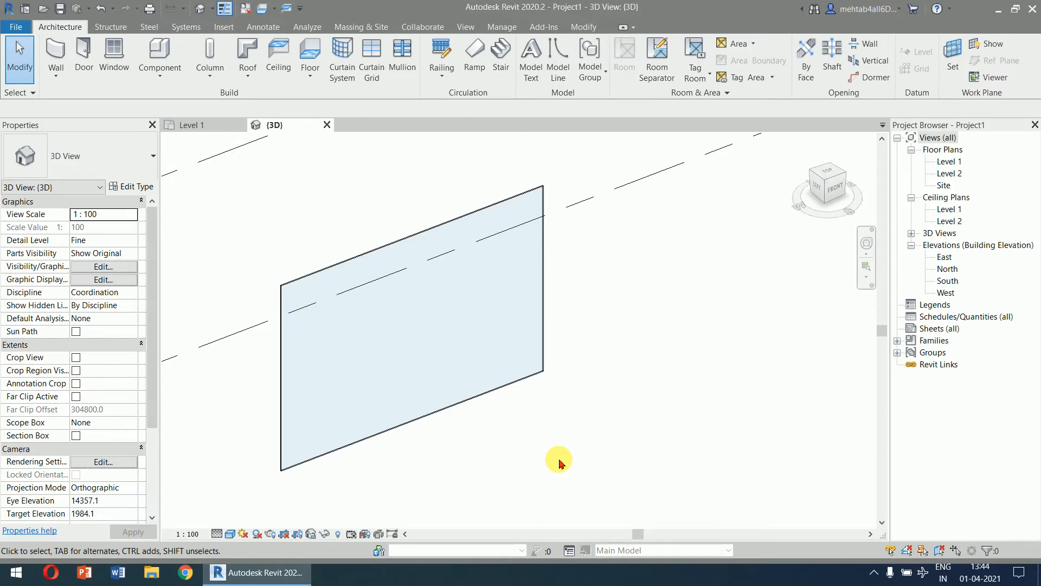
Set the curtain wall's top constraint to Unconnected and its unconnected height to 2400 mm.
left_click(507, 388)
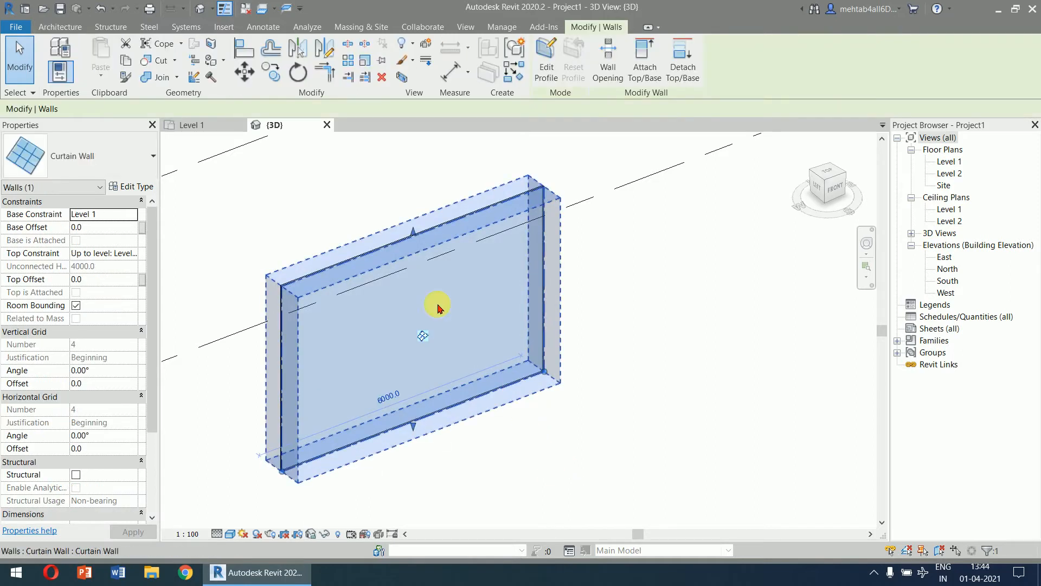
left_click(122, 253)
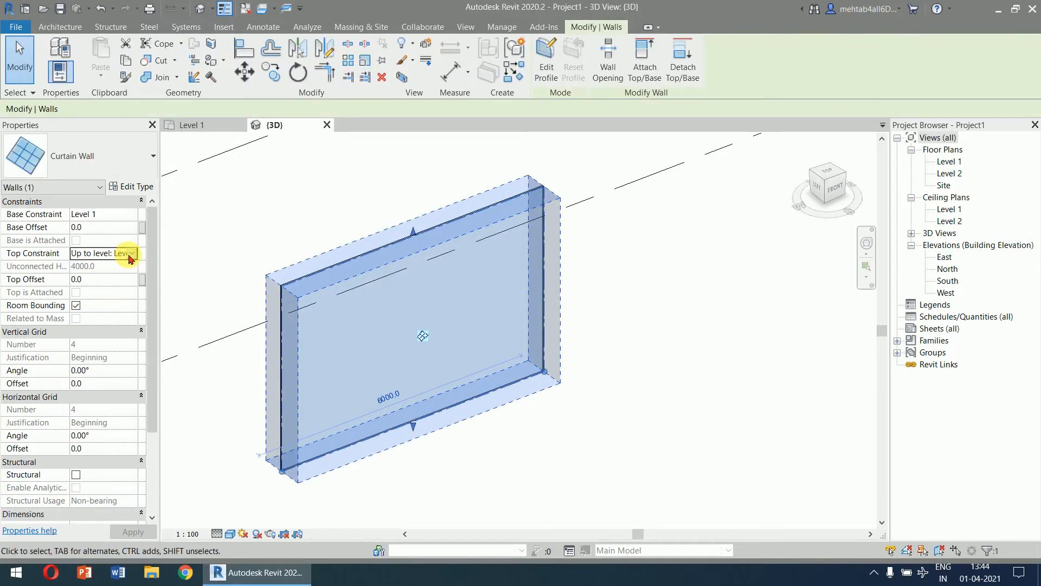
left_click(132, 254)
left_click(108, 266)
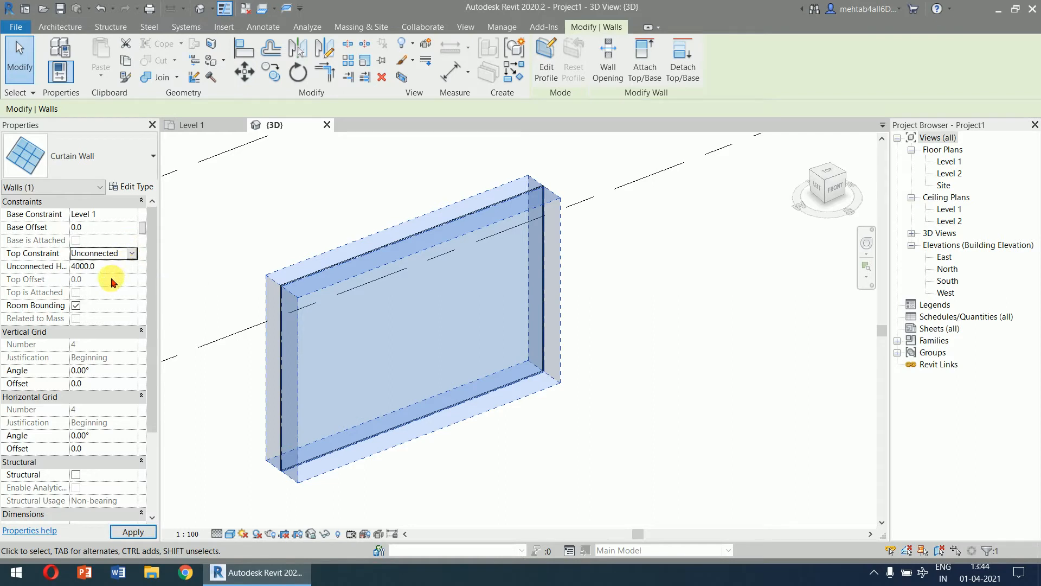
left_click(118, 267)
type("2400.0")
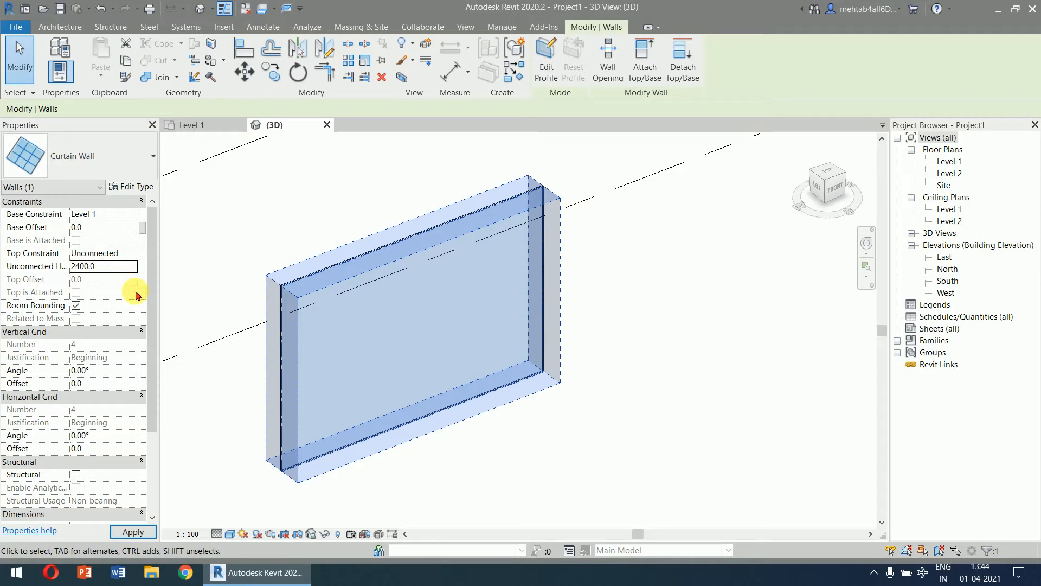
left_click(534, 473)
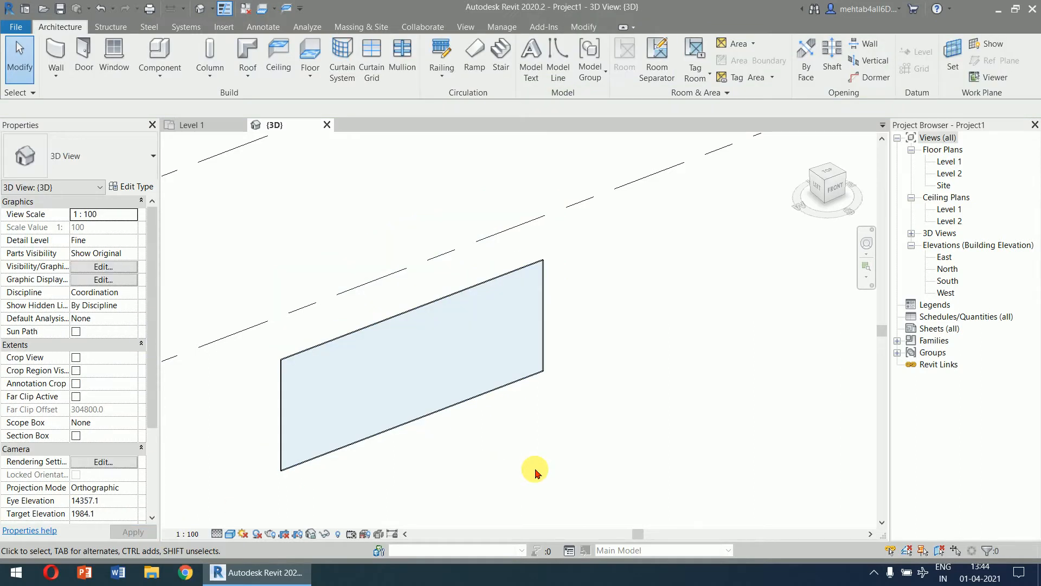
Set the curtain wall's length to 3000 mm.
left_click(493, 395)
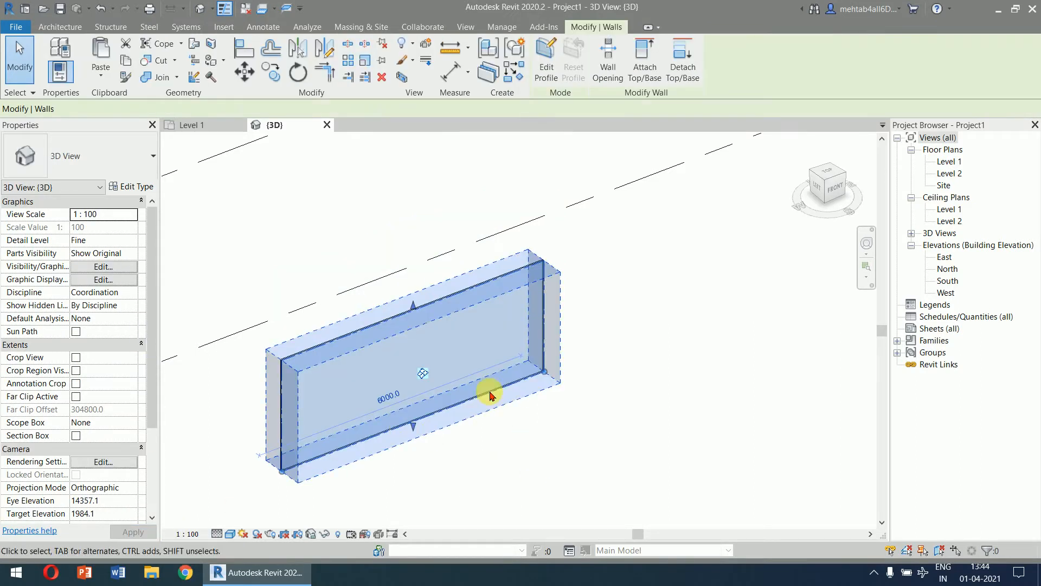
left_click(392, 400)
type("3000")
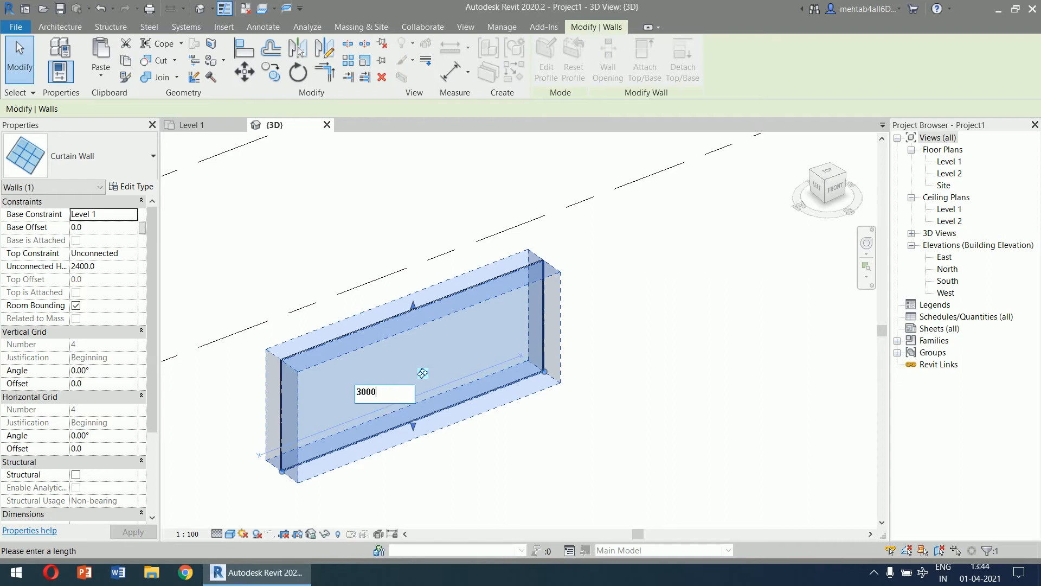
key("Return")
left_click(579, 434)
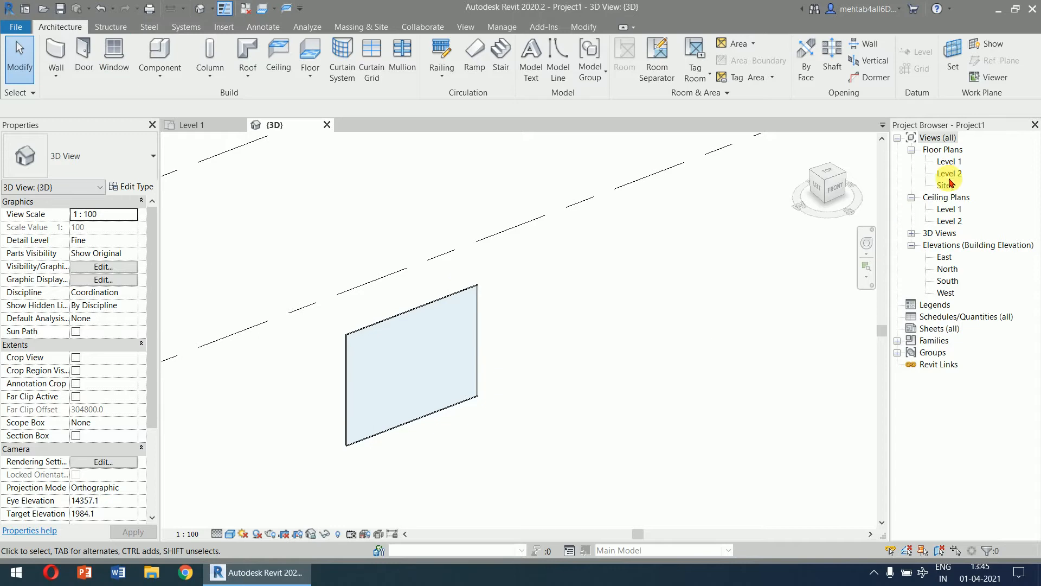
In the Level 1 floor plan, draw an 8000 mm Exterior Glazing curtain wall in line with the existing wall, starting about 1500 mm beyond its end.
double_click(946, 162)
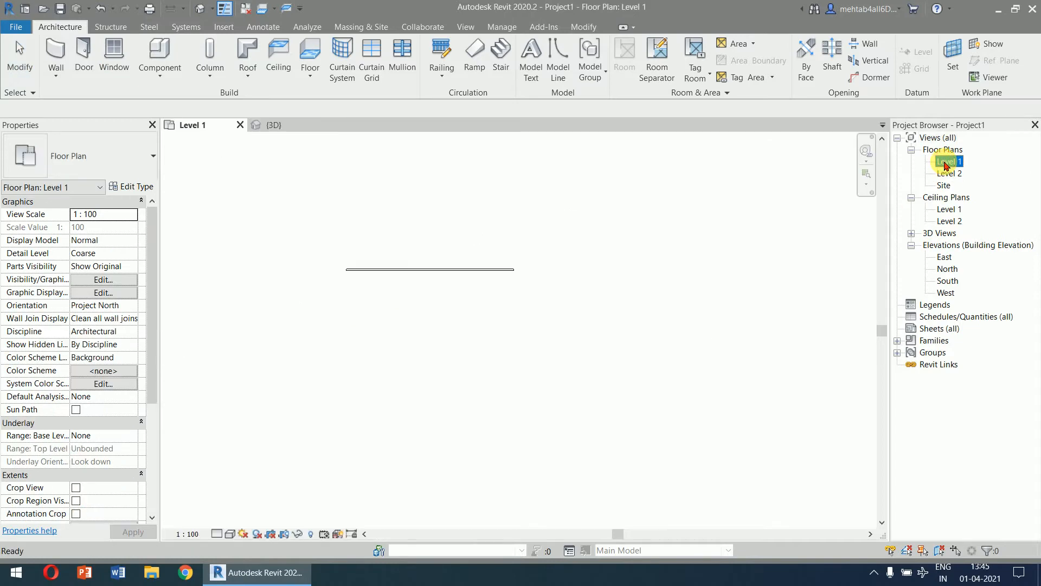
left_click(56, 70)
left_click(84, 100)
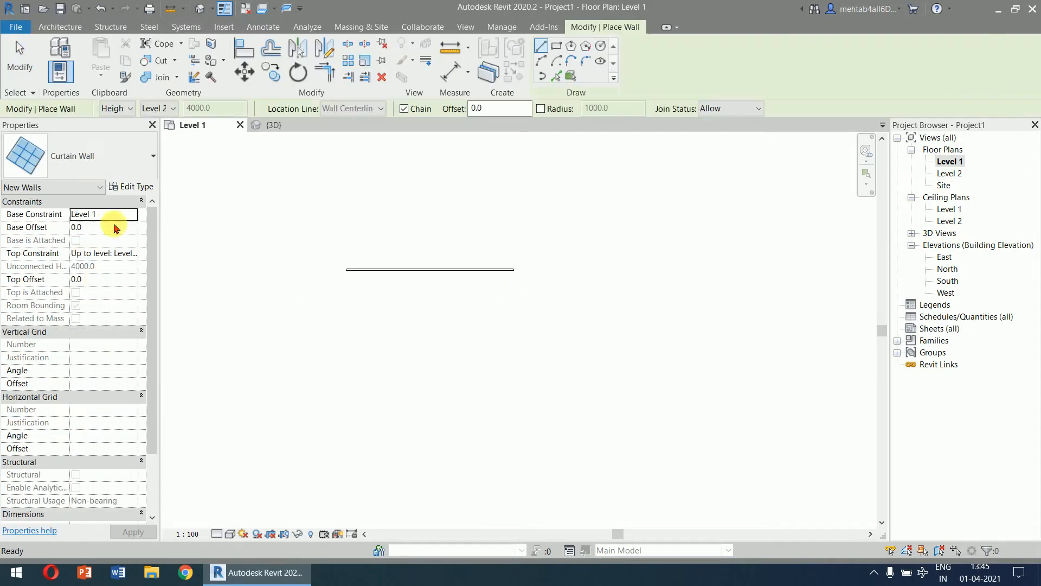
scroll(100, 425, "down", 3)
left_click(124, 162)
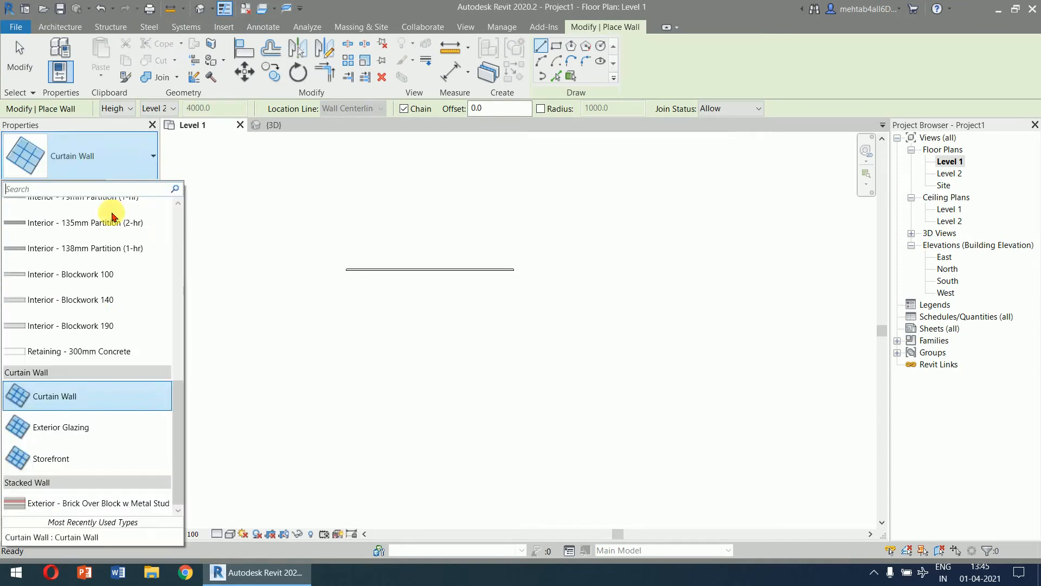
left_click(79, 440)
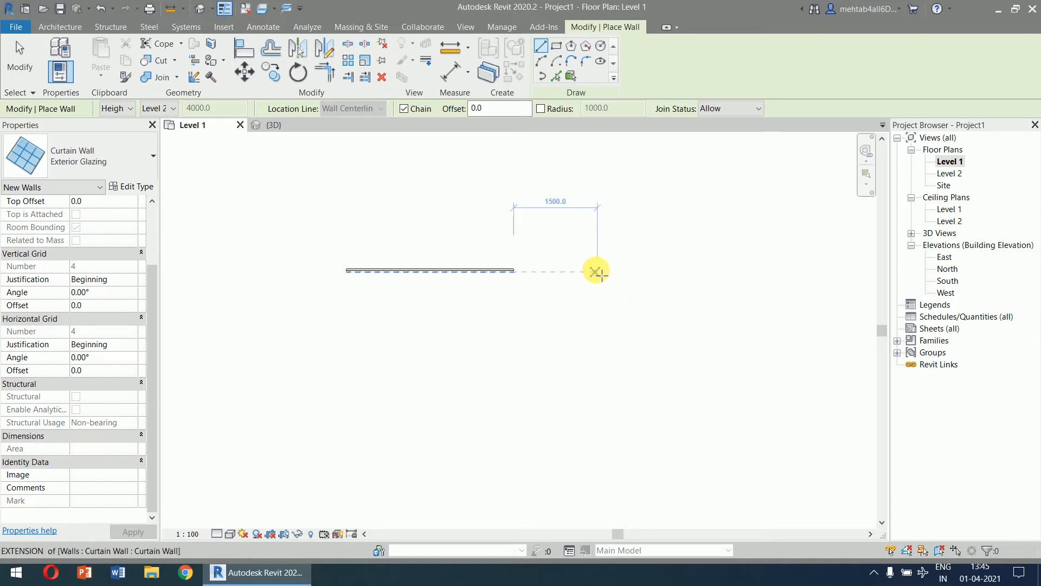
middle_click_drag(597, 269, 458, 286)
left_click(453, 279)
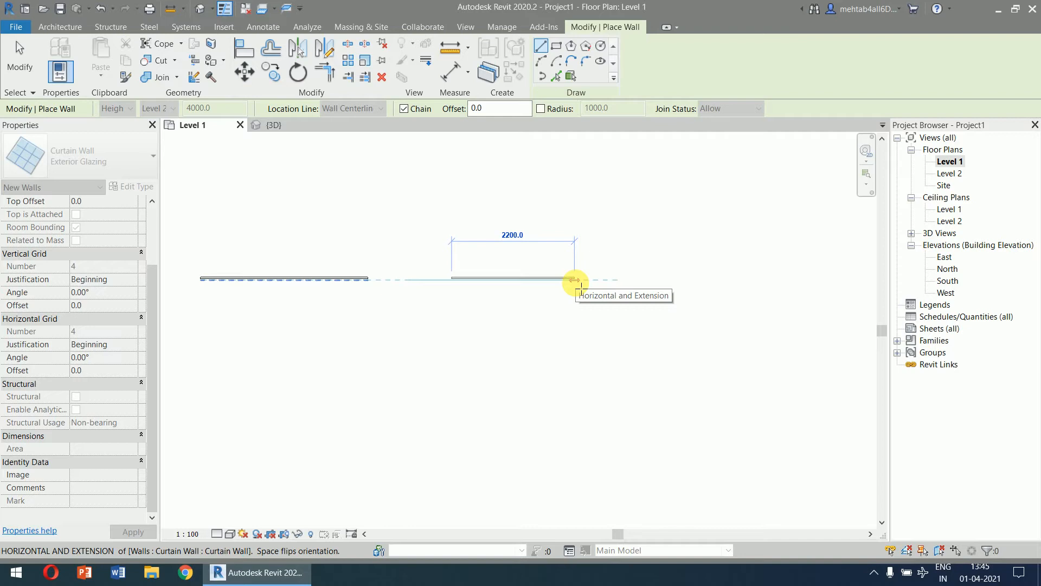
type("8000")
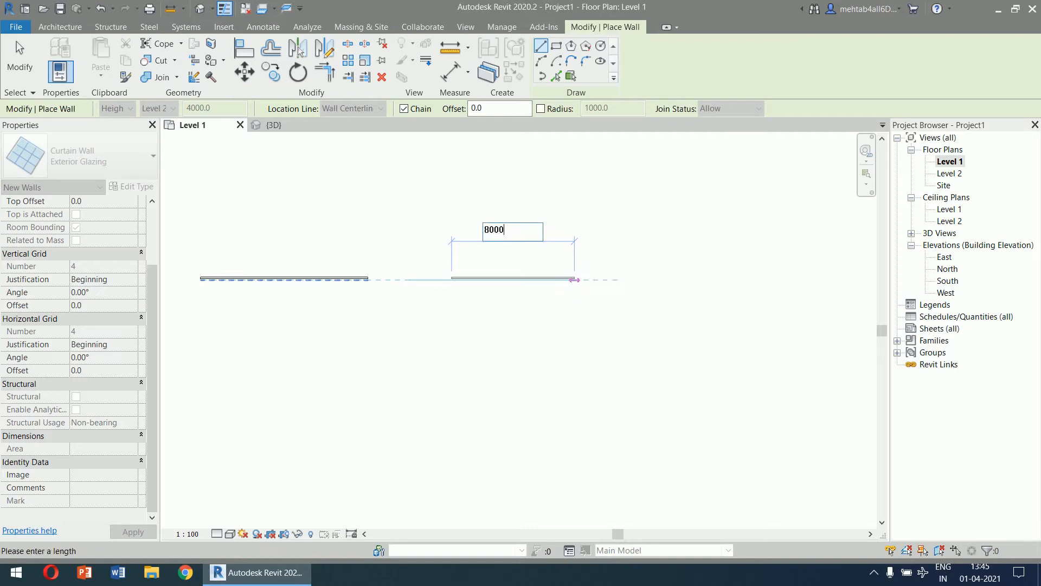
key("Return")
scroll(688, 334, "down", 2)
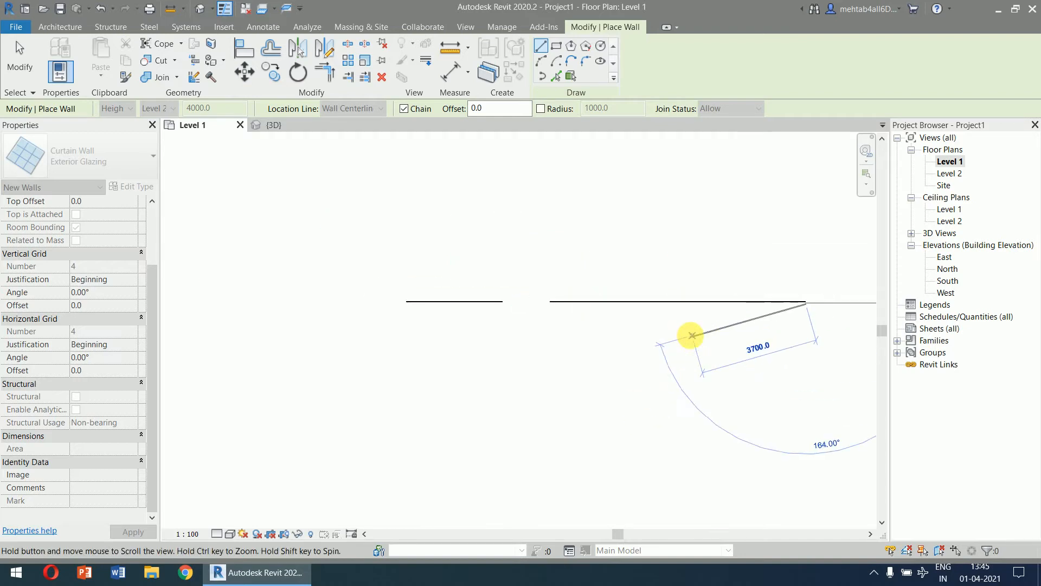
middle_click_drag(692, 336, 584, 336)
key("Escape")
key("Escape")
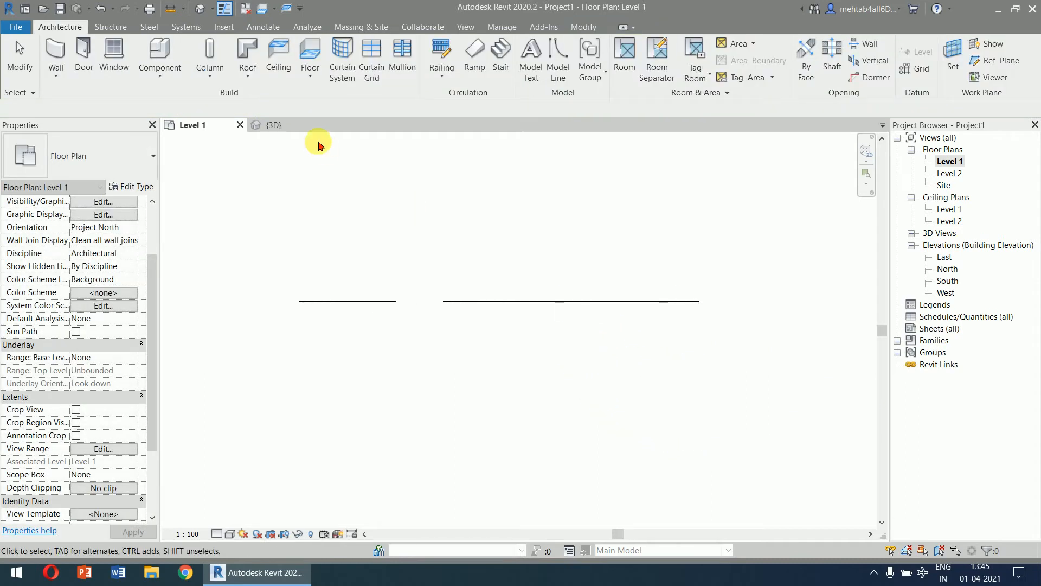
Examine the Exterior Glazing curtain wall's vertical grid lines and panels in the 3D view.
left_click(297, 126)
middle_click_drag(678, 410, 419, 517)
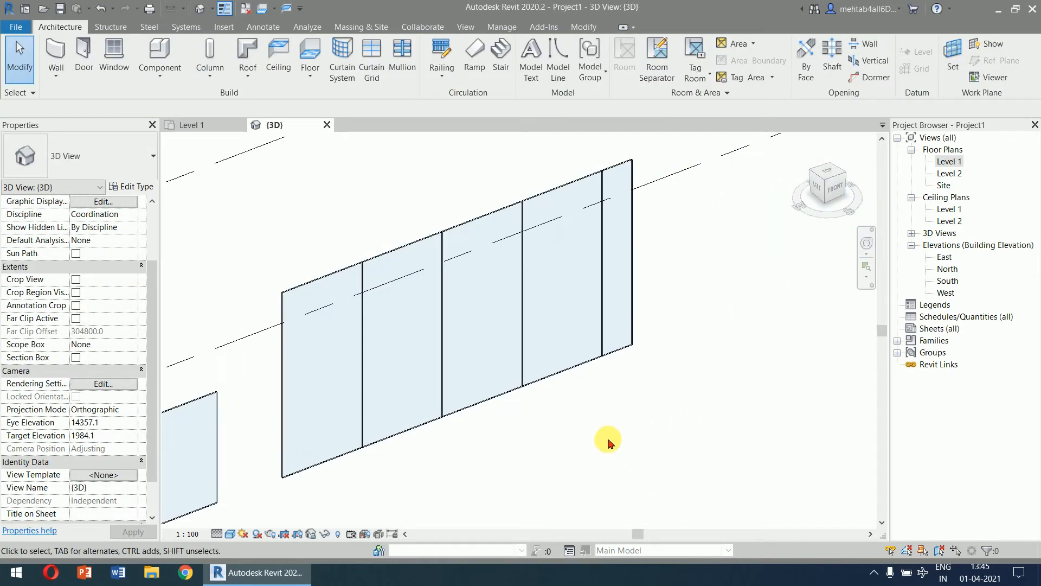
middle_click_drag(615, 446, 618, 454)
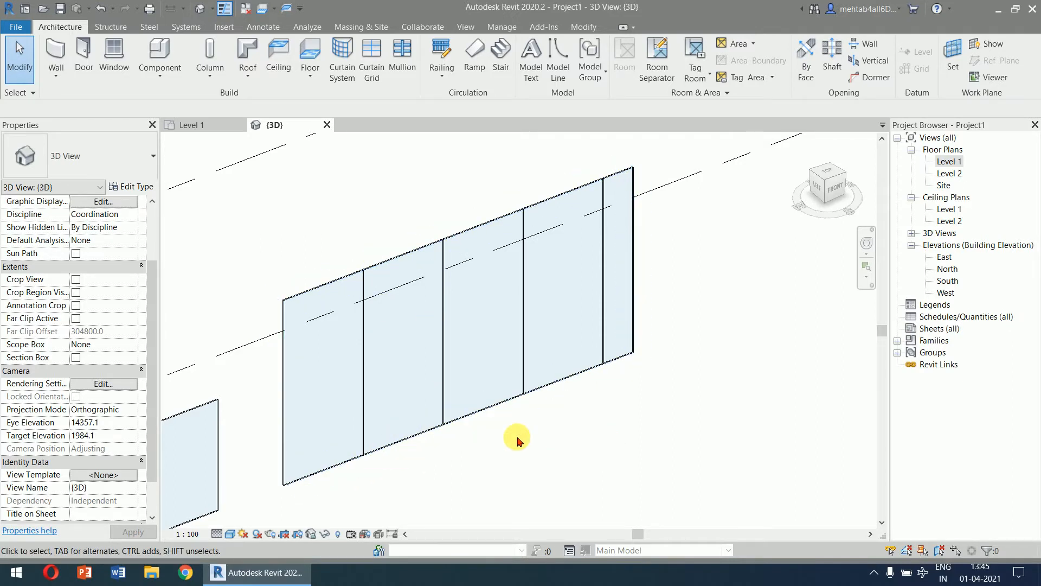
scroll(409, 453, "up", 5)
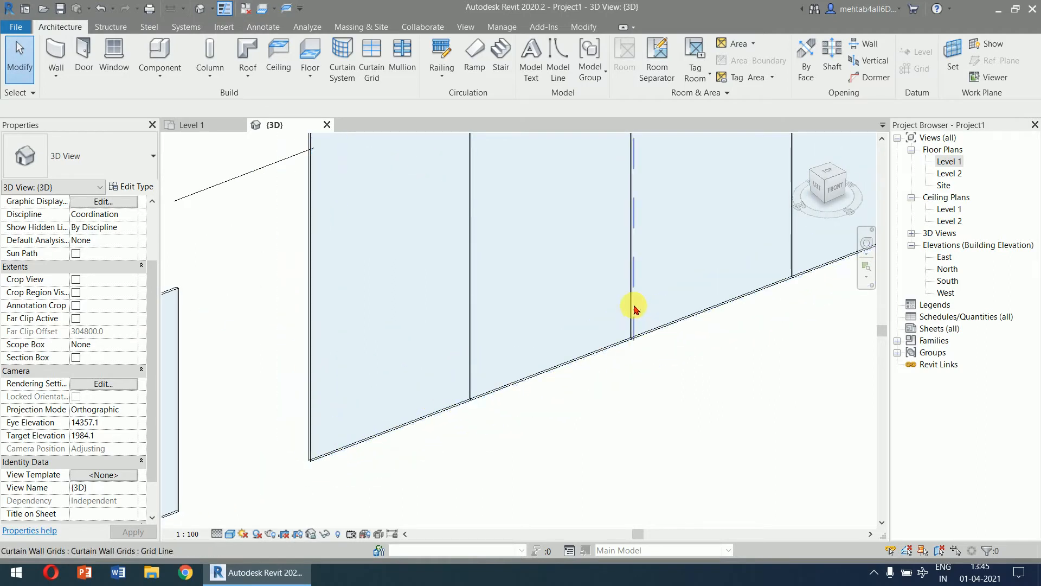
middle_click_drag(633, 308, 602, 366)
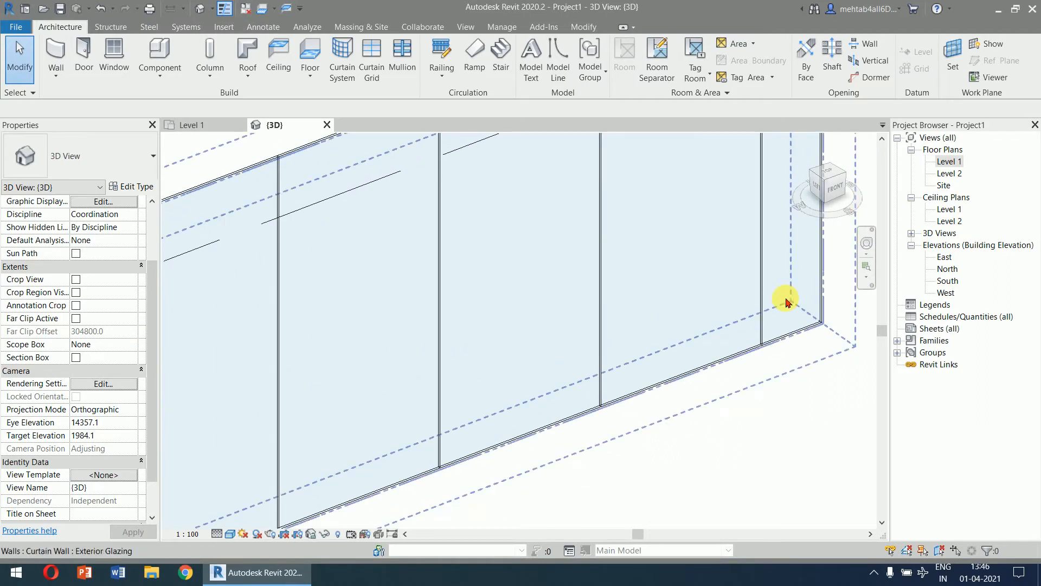
scroll(787, 301, "down", 1)
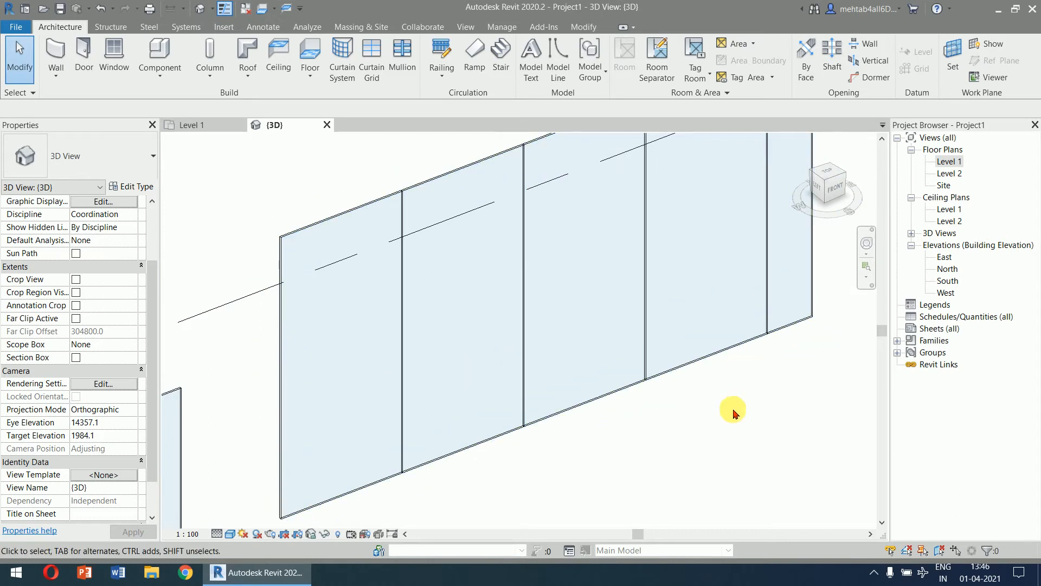
scroll(733, 410, "down", 1)
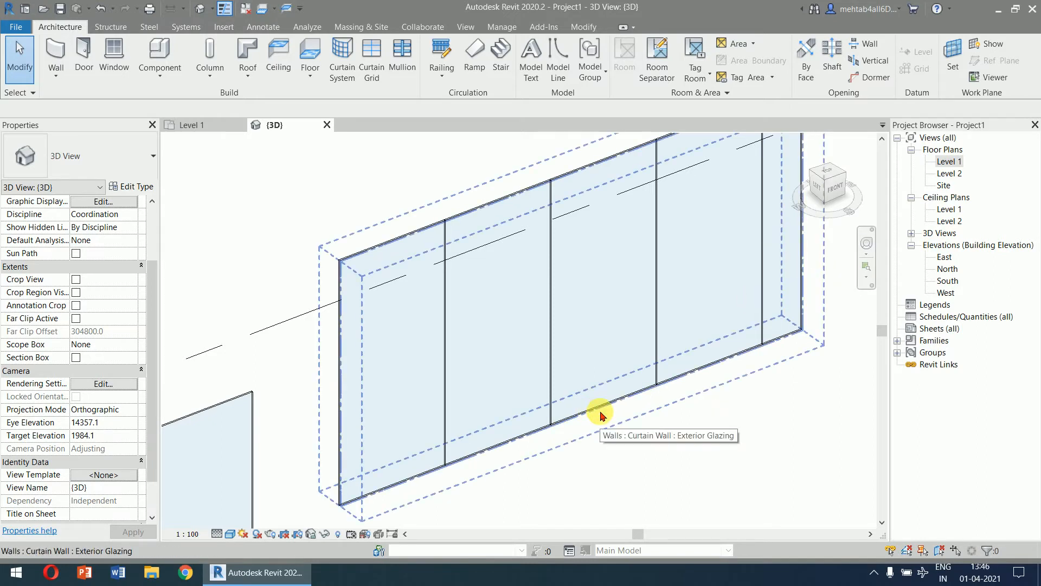
scroll(599, 423, "down", 1)
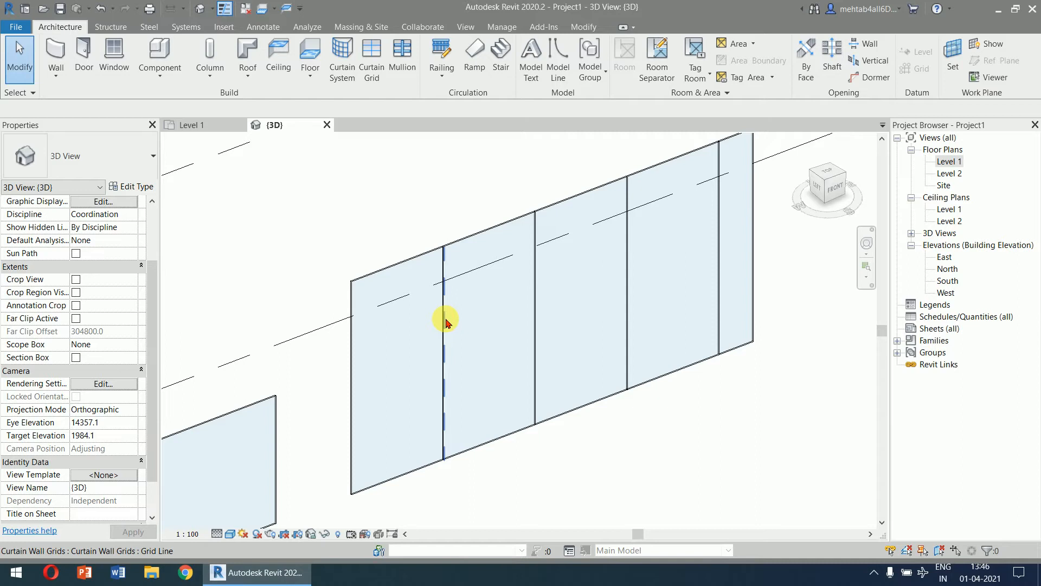
Set the Exterior Glazing wall type's vertical grid spacing to 2000 mm and apply it.
left_click(698, 381)
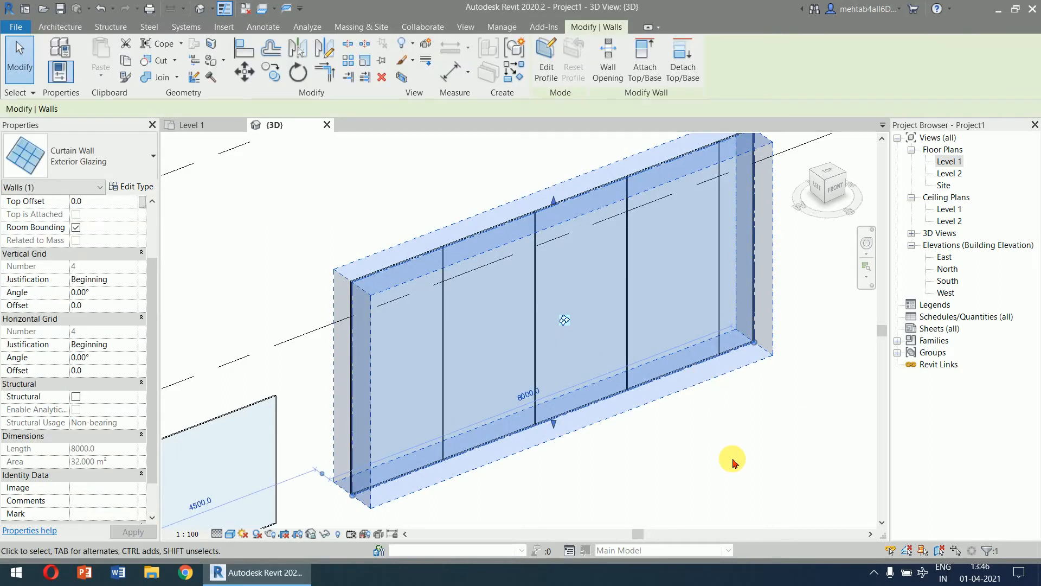
left_click(136, 189)
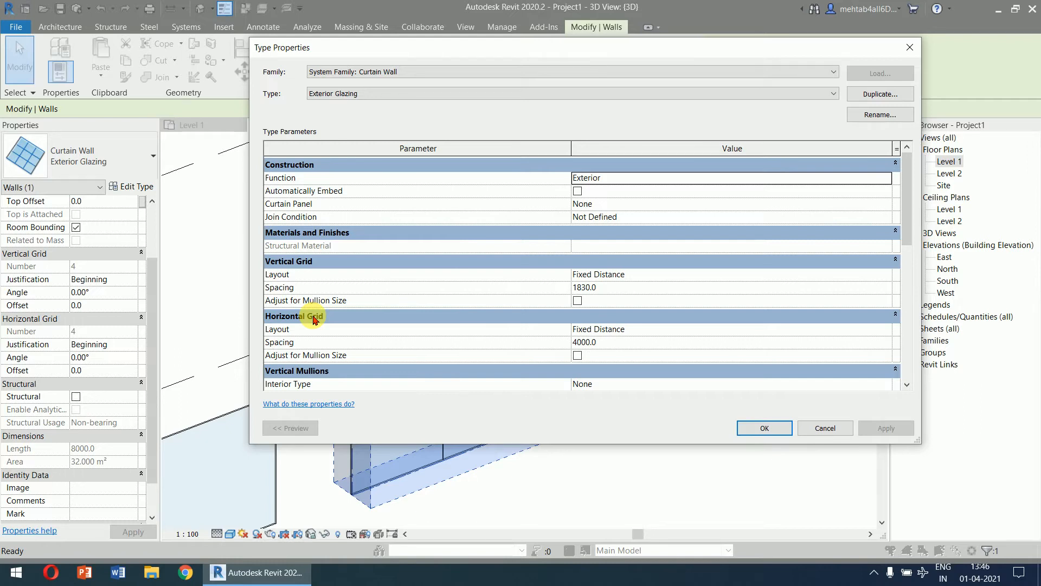
left_click(618, 298)
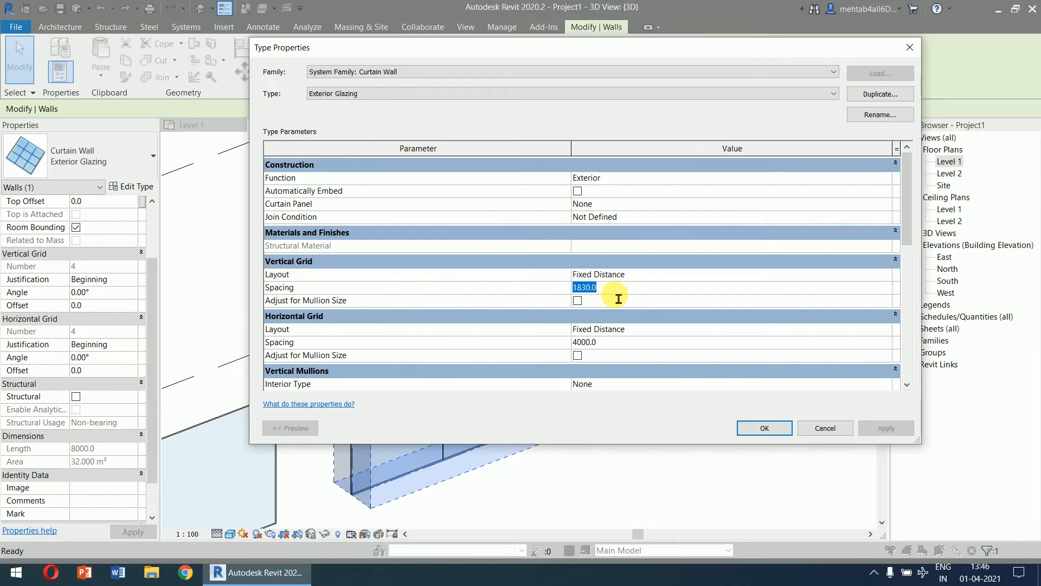
type("2000")
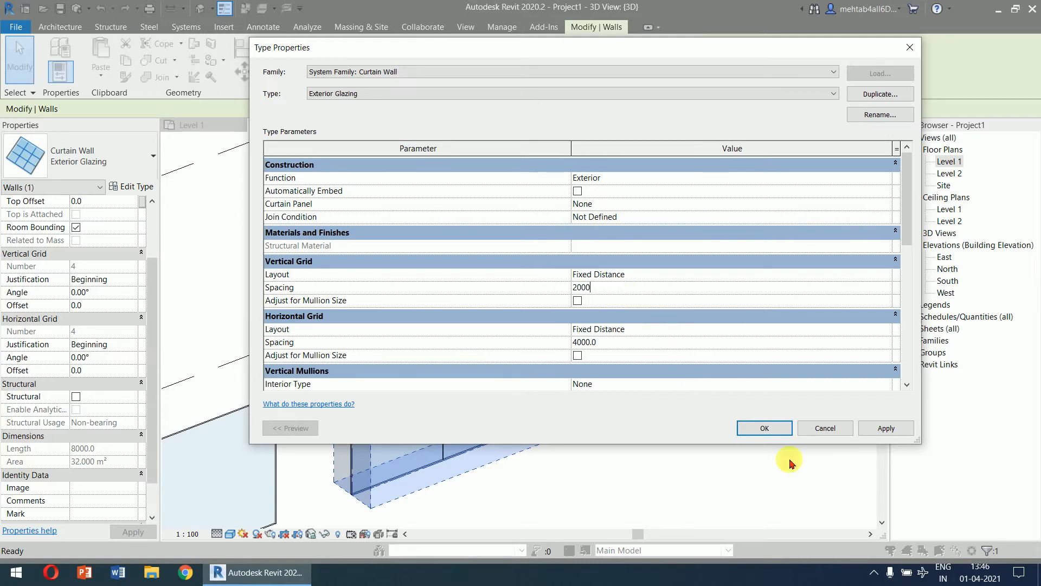
left_click(890, 428)
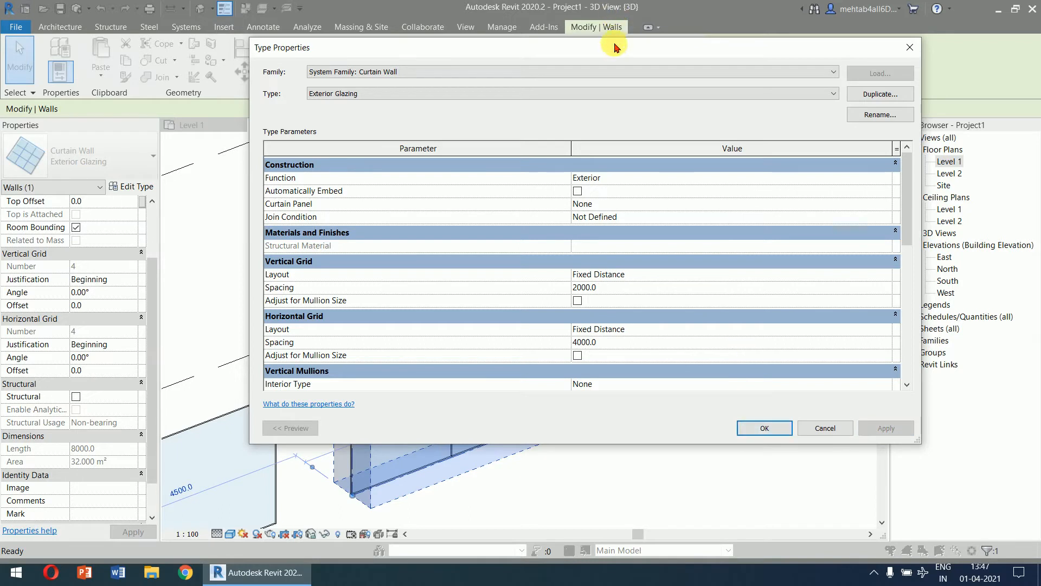
Set the Exterior Glazing wall type's horizontal grid spacing to 2000 mm and check the resulting grid on the wall.
left_click_drag(615, 47, 624, 101)
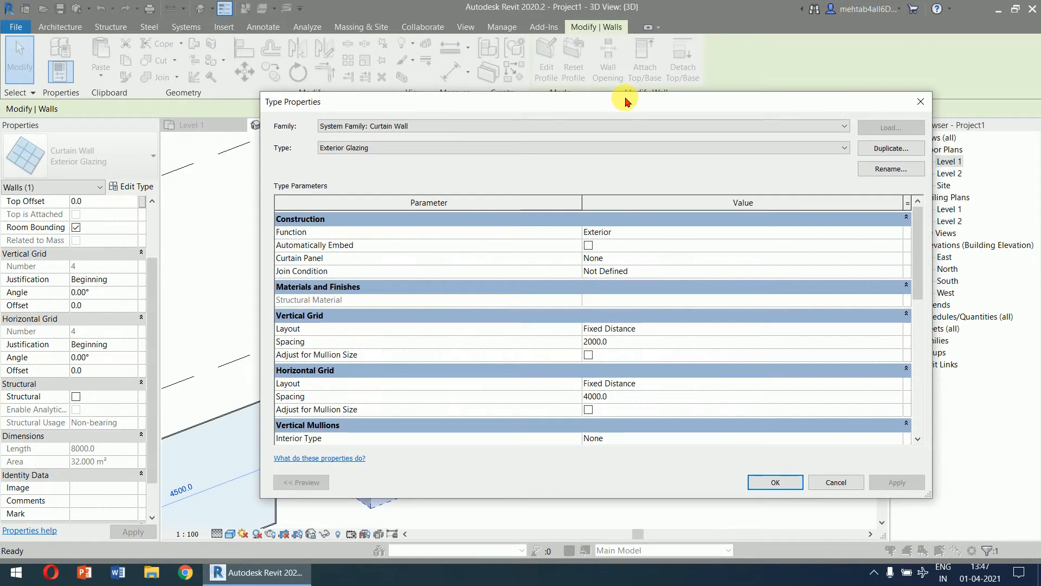
left_click(628, 398)
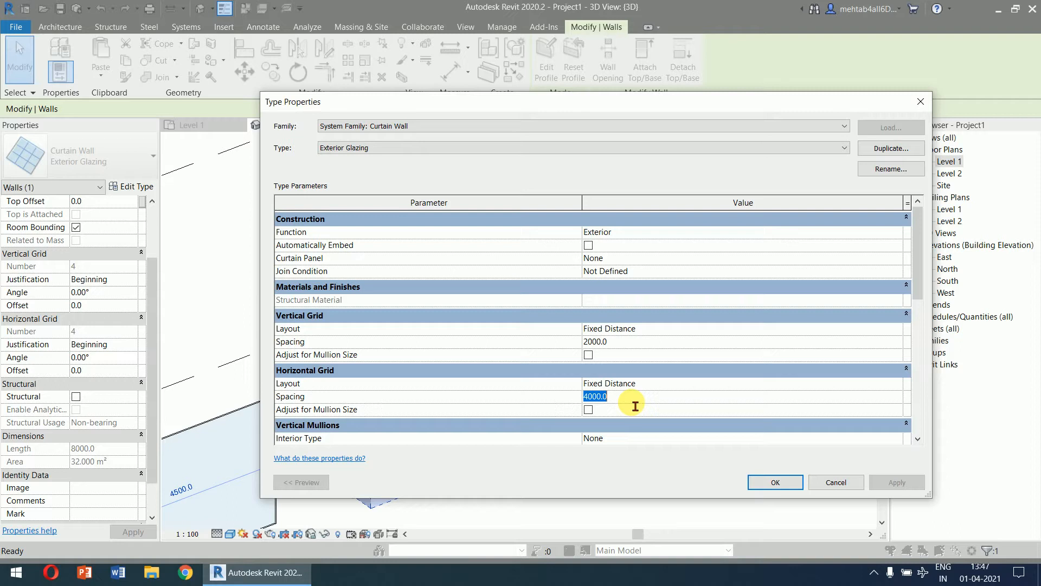
type("2000.0")
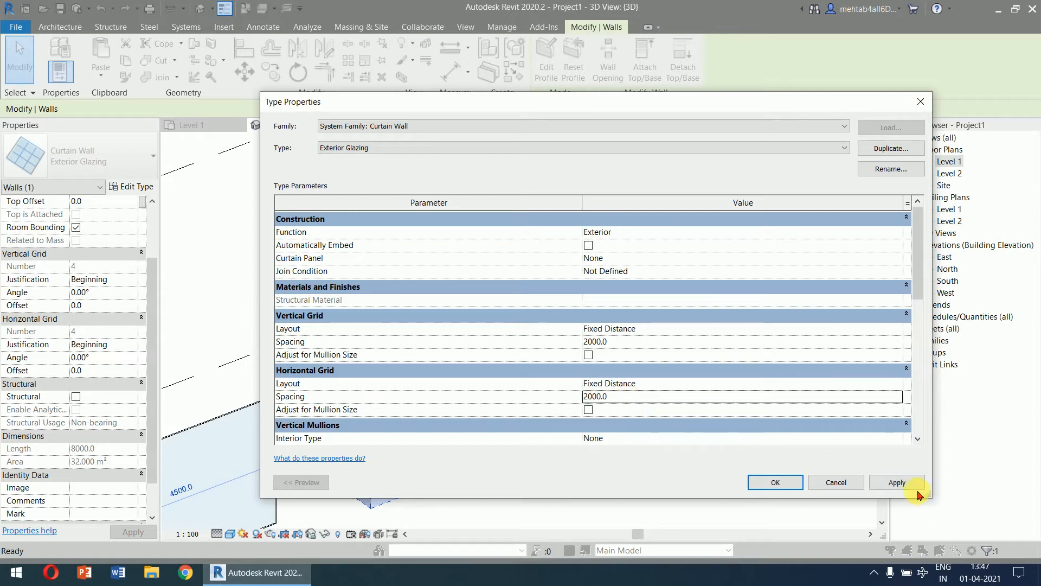
left_click(901, 487)
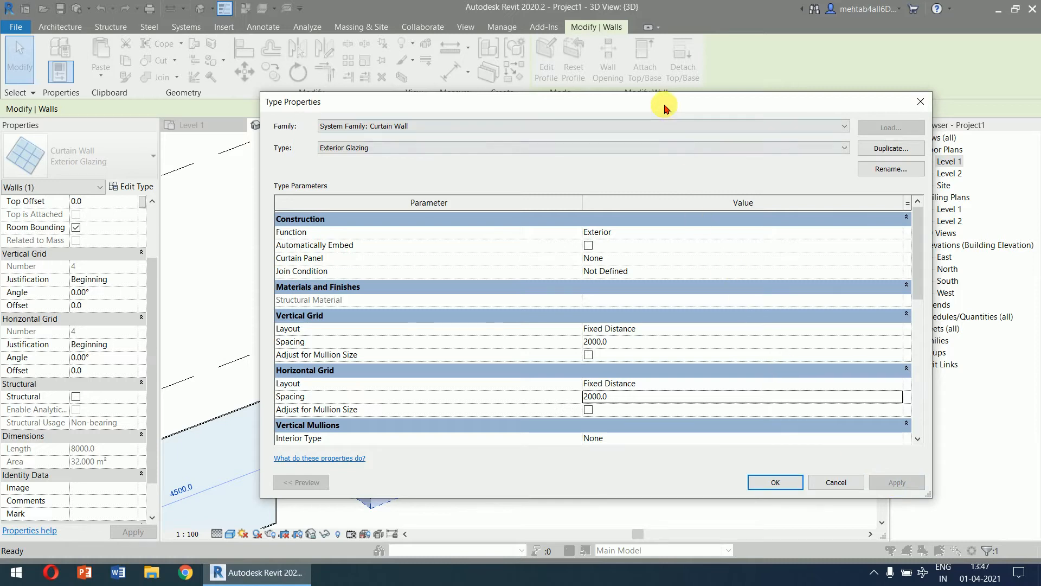
left_click_drag(662, 105, 704, 475)
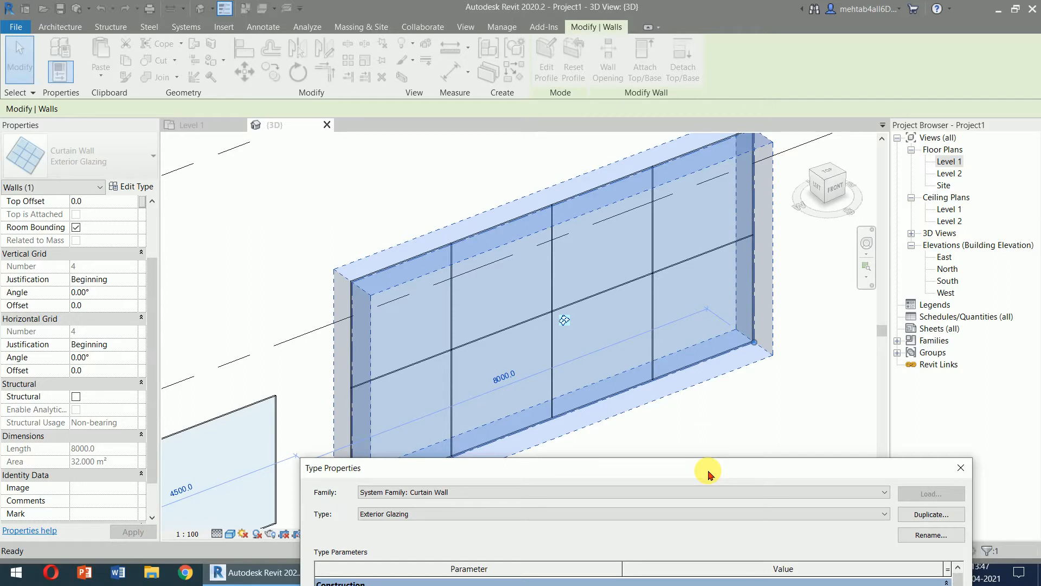
left_click_drag(710, 475, 635, 126)
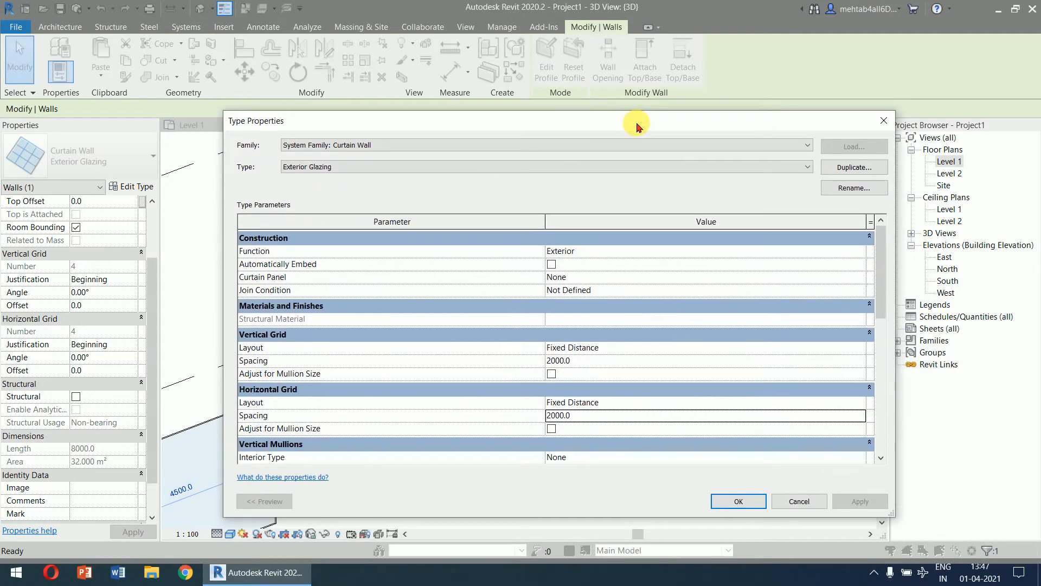
Enable Adjust for Mullion Size for both the vertical and horizontal grids of the Exterior Glazing type and accept the type changes.
mouse_move(306, 379)
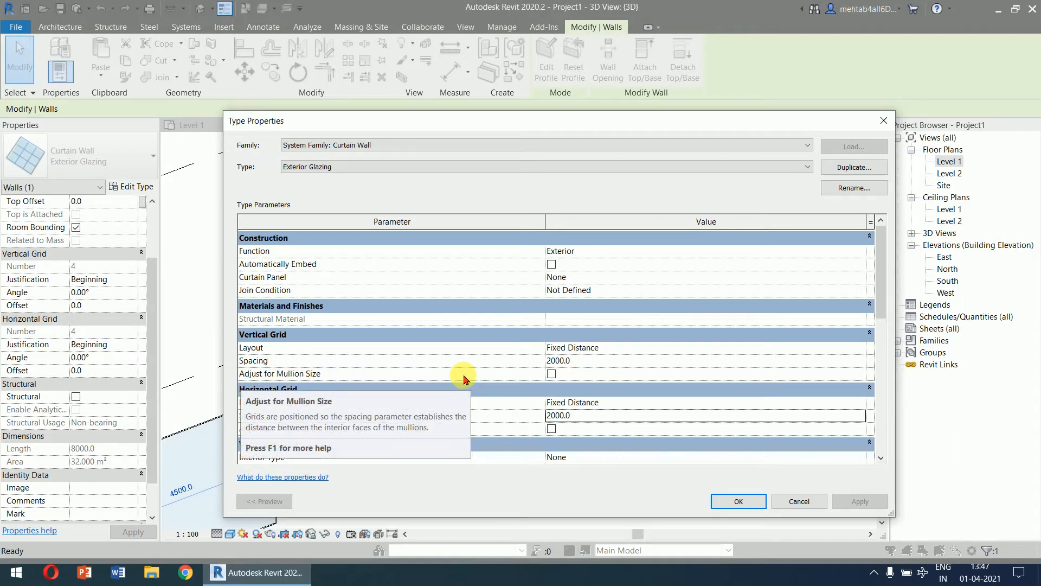
left_click(551, 373)
left_click(554, 428)
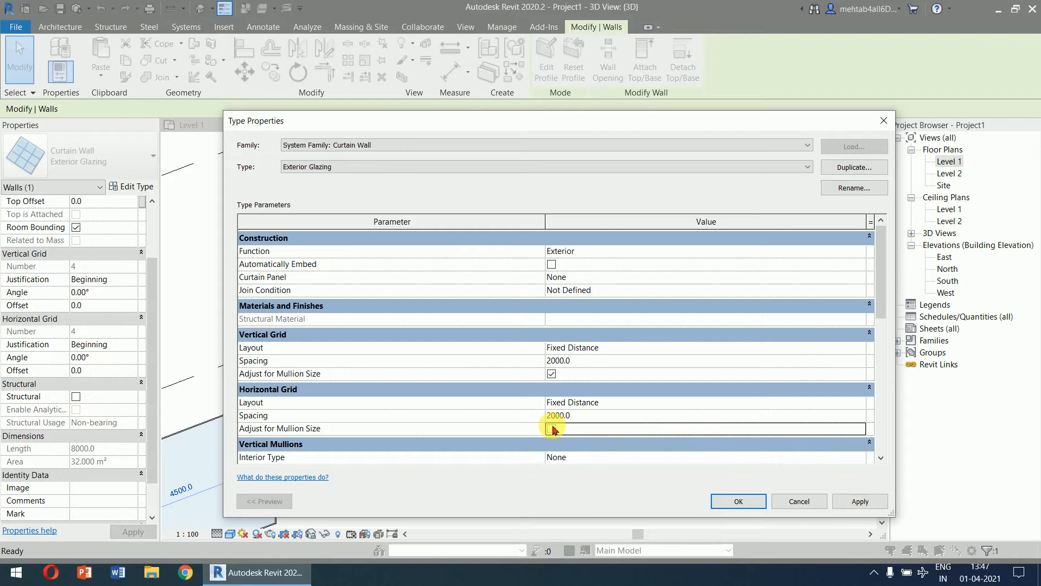
left_click(552, 428)
left_click(857, 502)
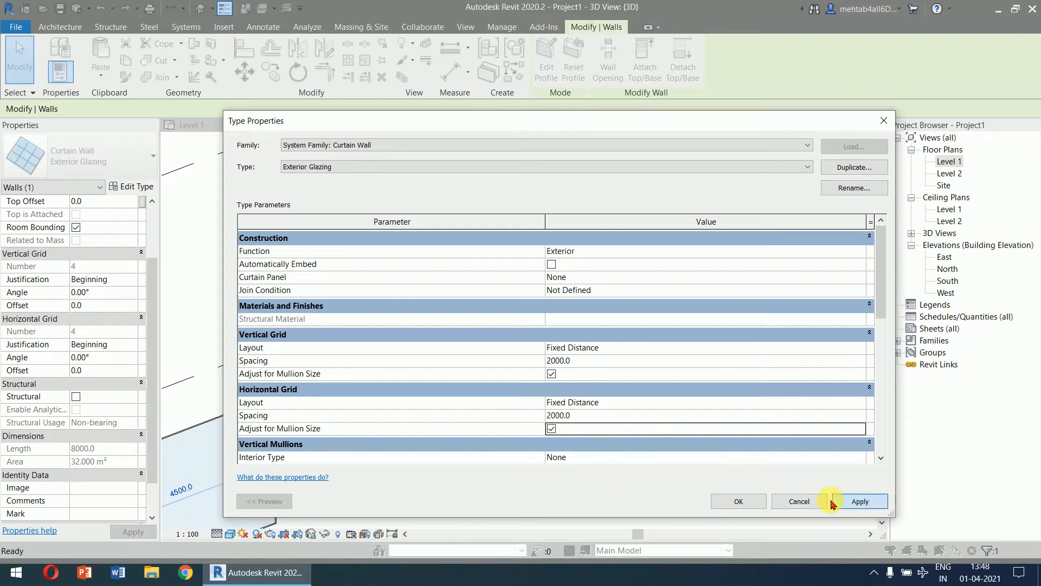
left_click(747, 501)
left_click(736, 484)
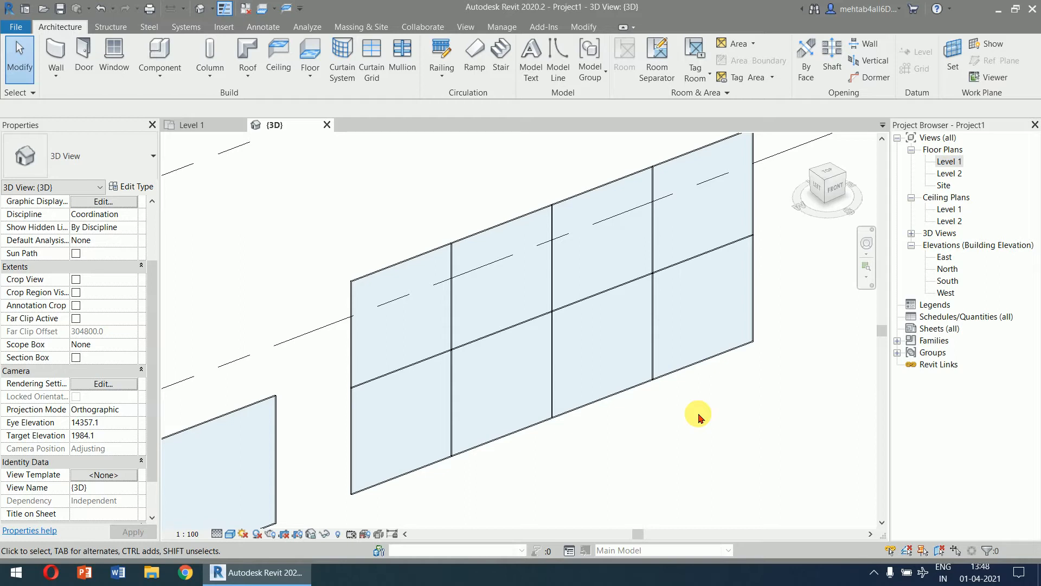
Remove the horizontal grid line's segment in the third bay of the Exterior Glazing wall, merging that bay's two panels.
middle_click_drag(686, 414, 749, 514, "shift")
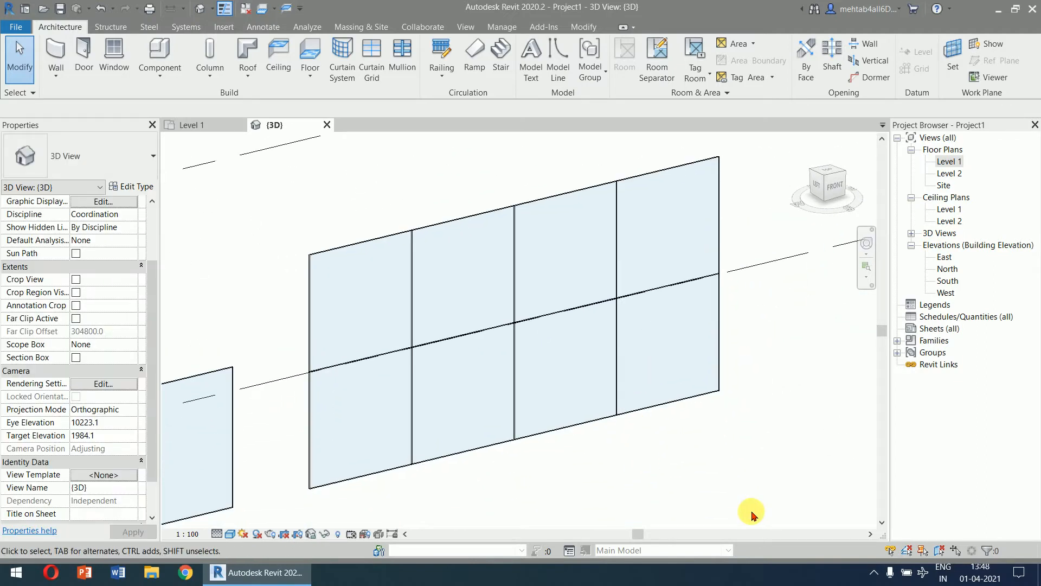
middle_click_drag(698, 462, 707, 482, "shift")
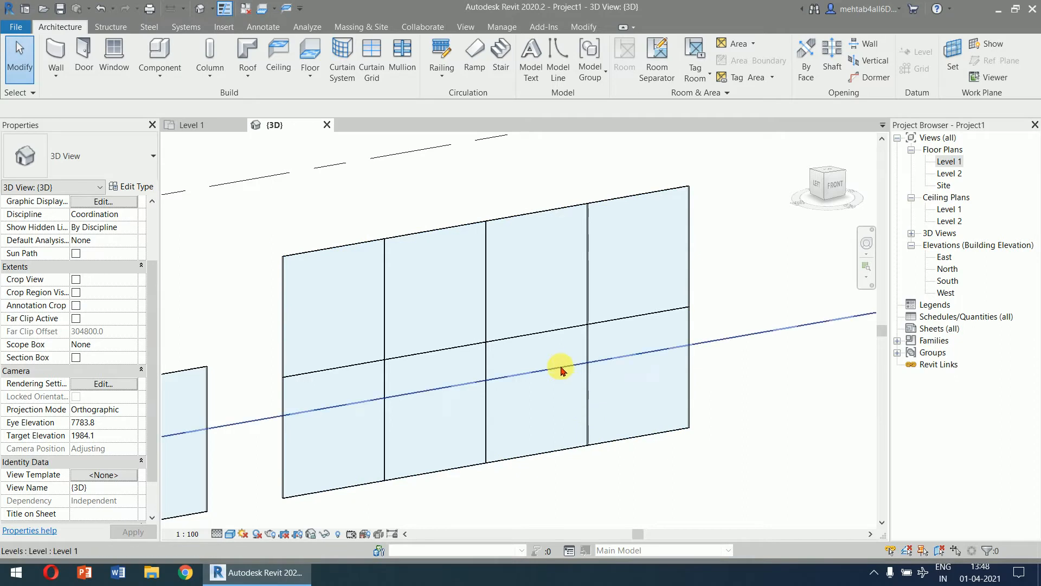
left_click(551, 336)
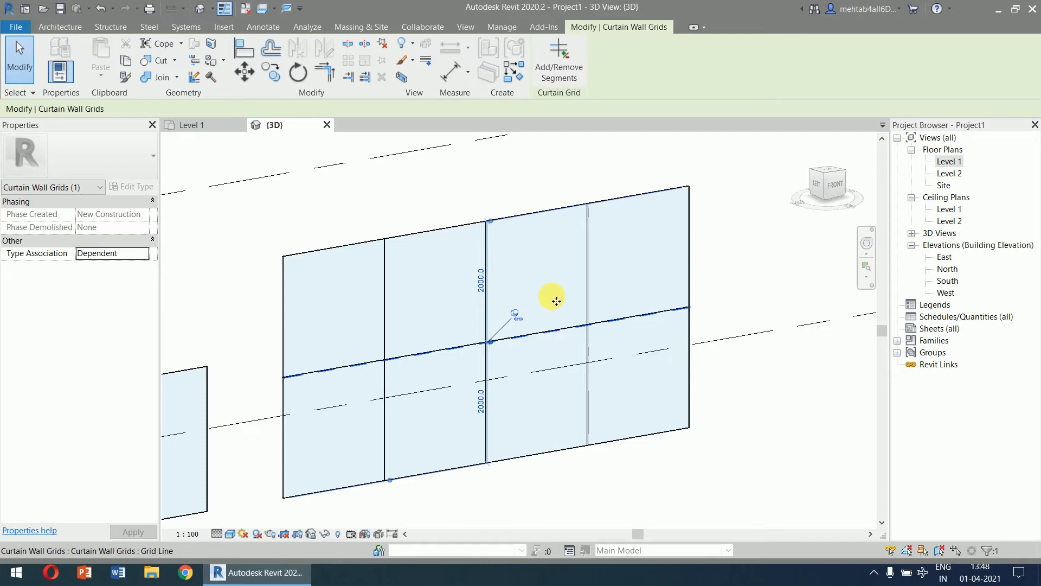
left_click(562, 76)
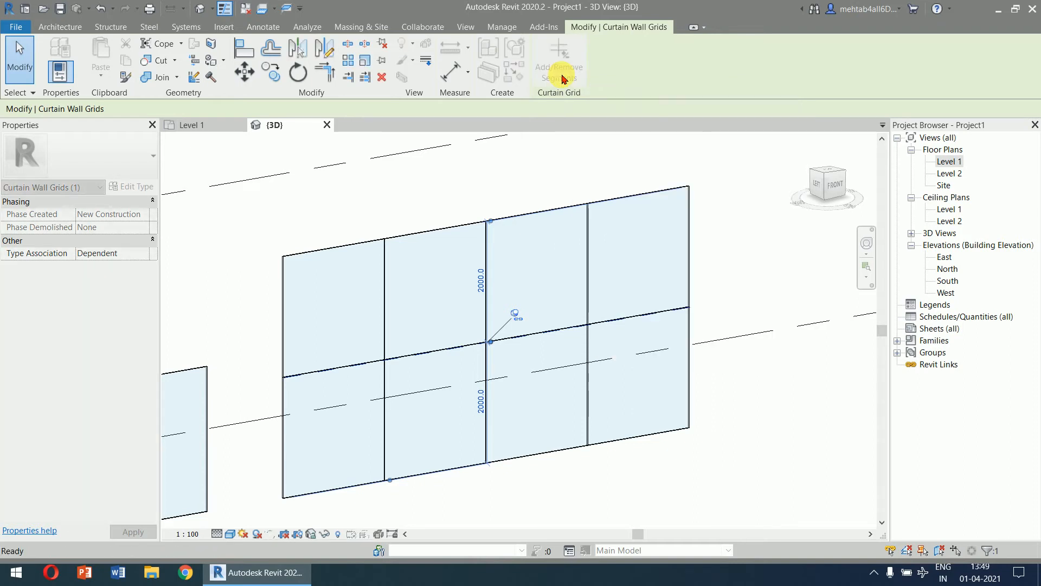
left_click(549, 335)
key("Escape")
key("Escape")
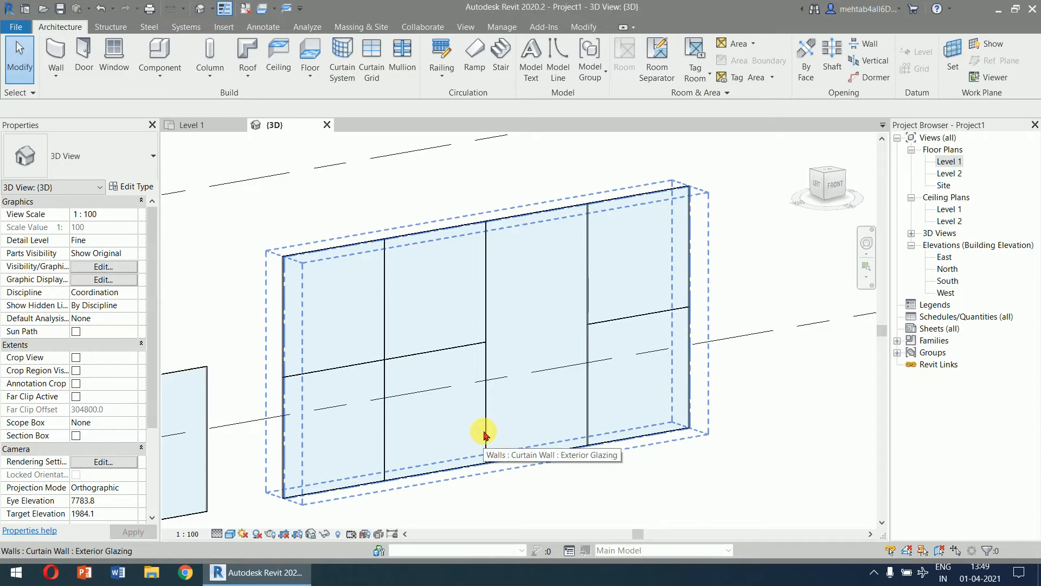
Change the lower panel in the second bay of the Exterior Glazing wall to the System Panel type Solid.
key("Tab")
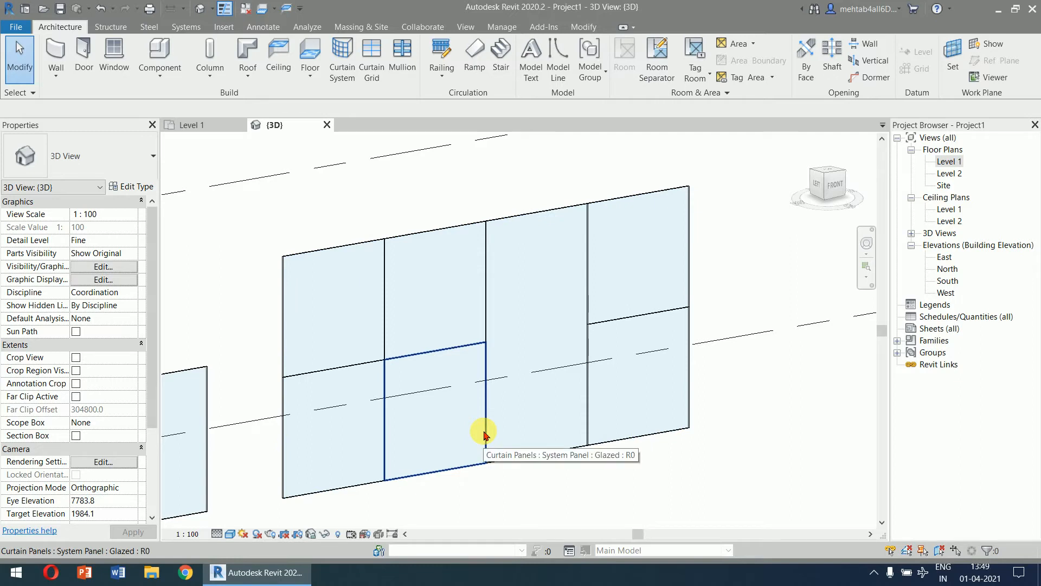
left_click(484, 433)
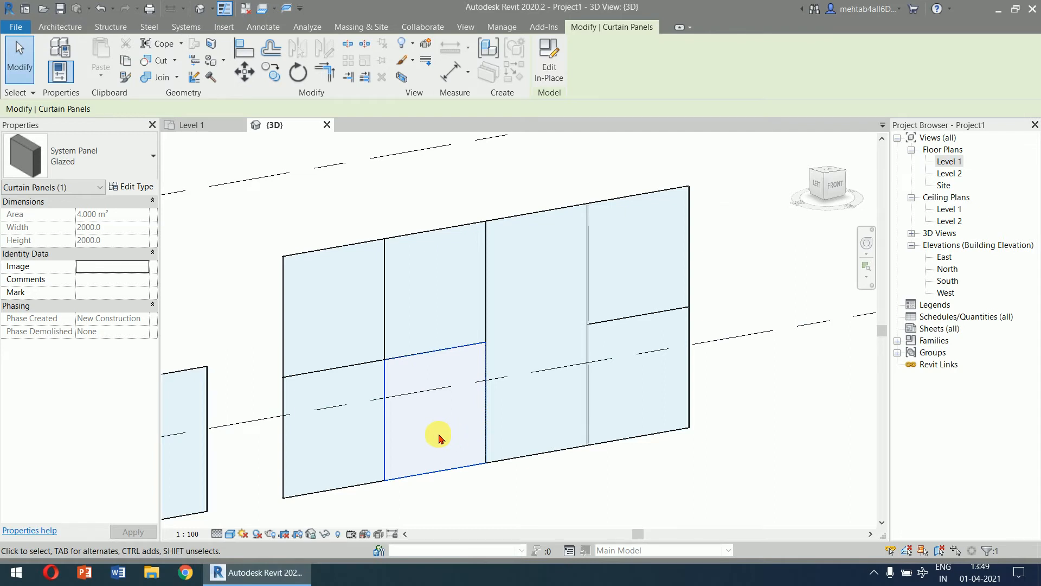
left_click(128, 156)
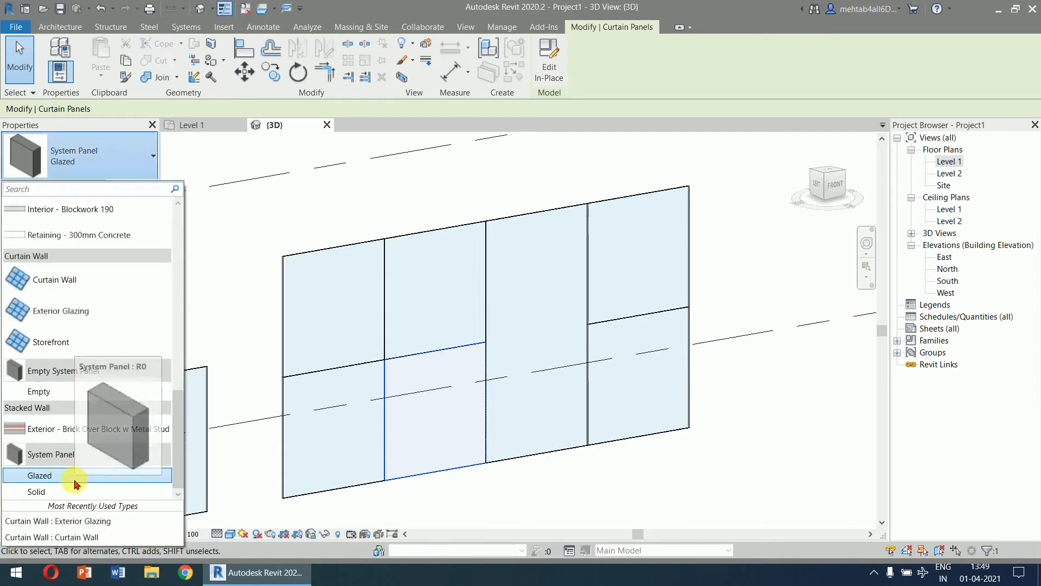
mouse_move(75, 493)
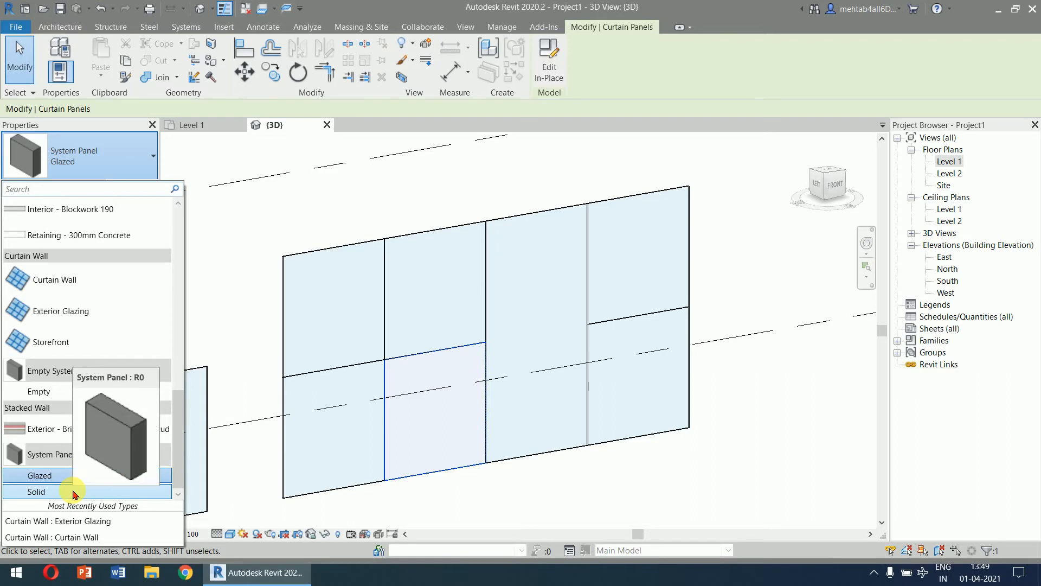
left_click(75, 491)
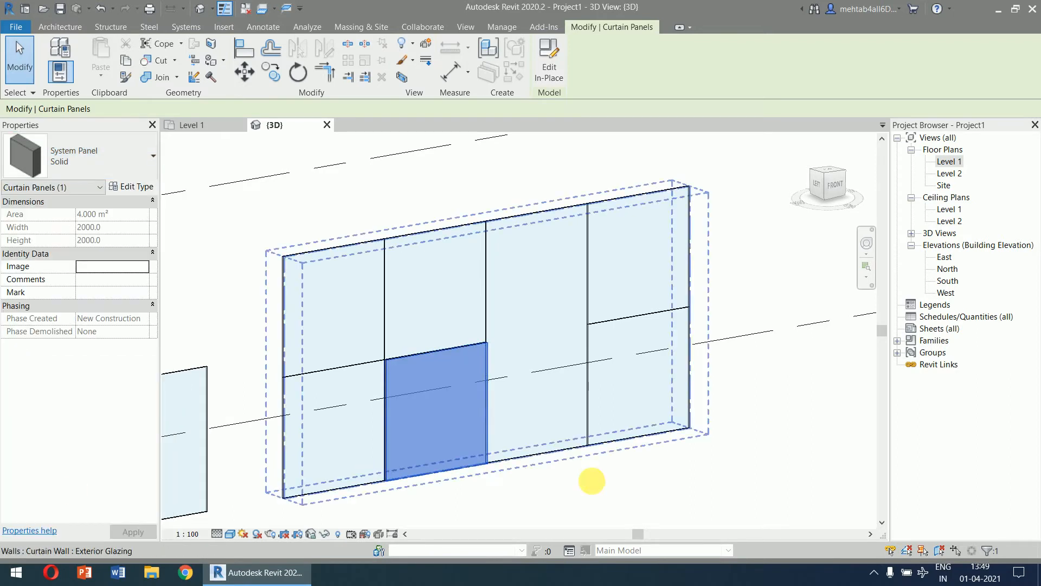
left_click(708, 487)
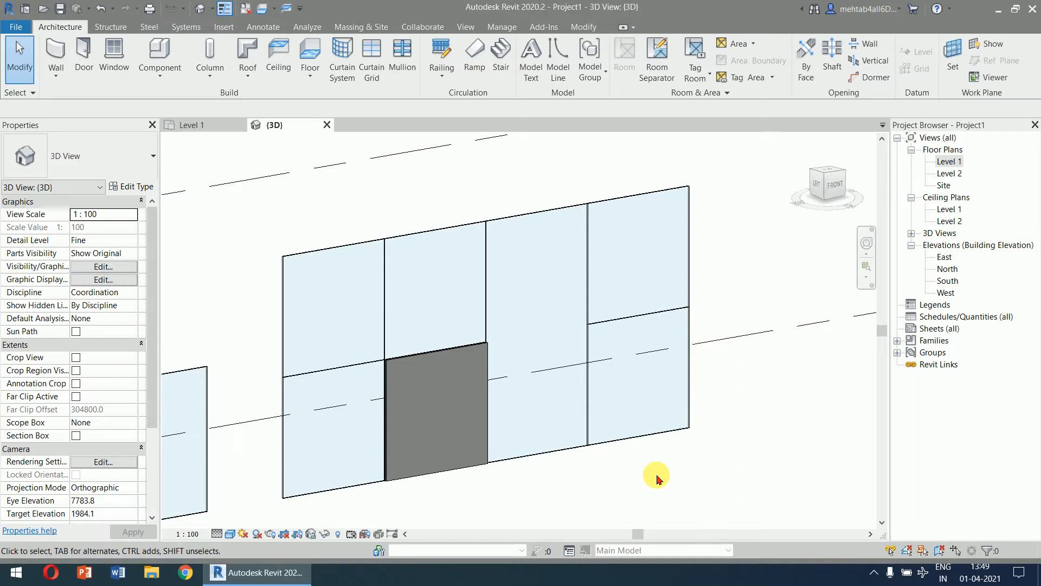
Examine the Exterior Glazing wall with its solid panel beside the plain curtain wall in the 3D view.
scroll(689, 488, "down", 4)
scroll(714, 390, "up", 2)
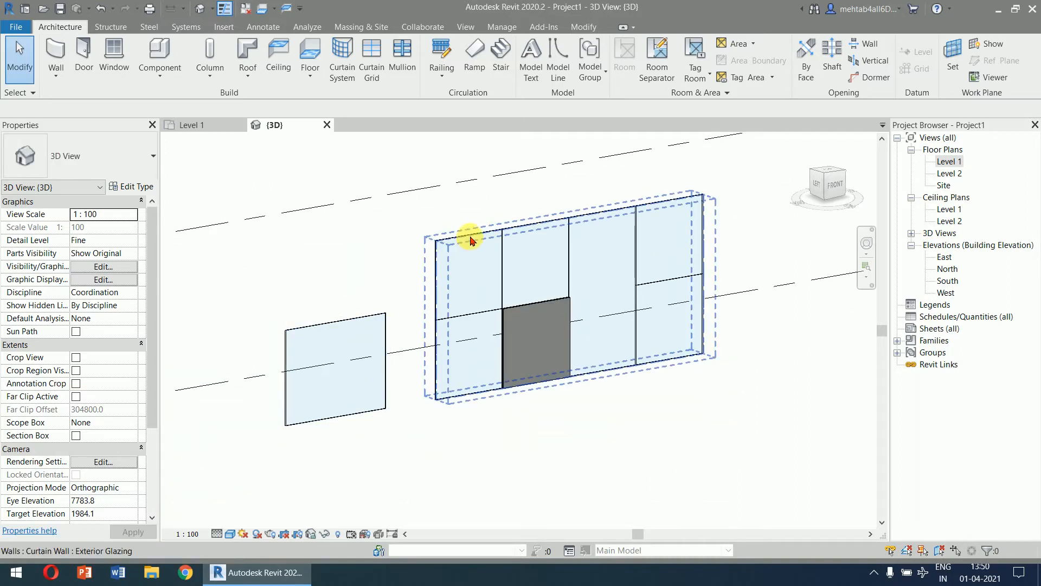
left_click(470, 241)
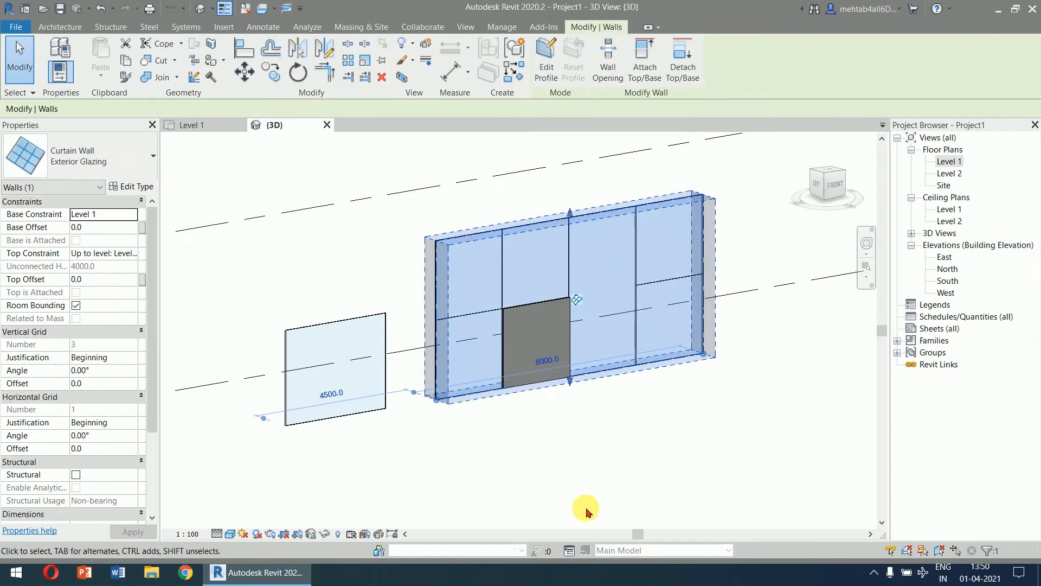
left_click(586, 512)
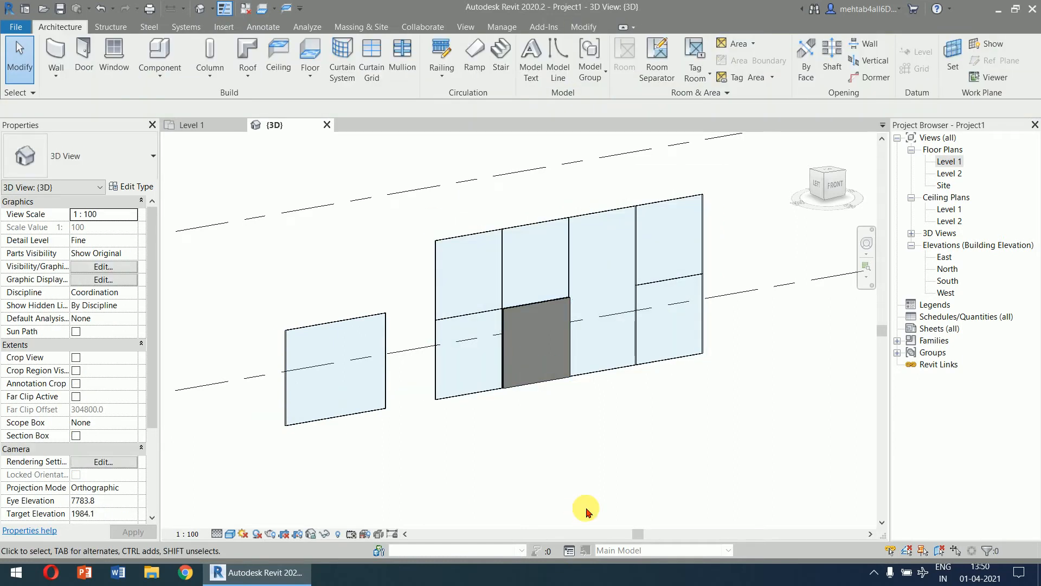
middle_click_drag(593, 486, 546, 502)
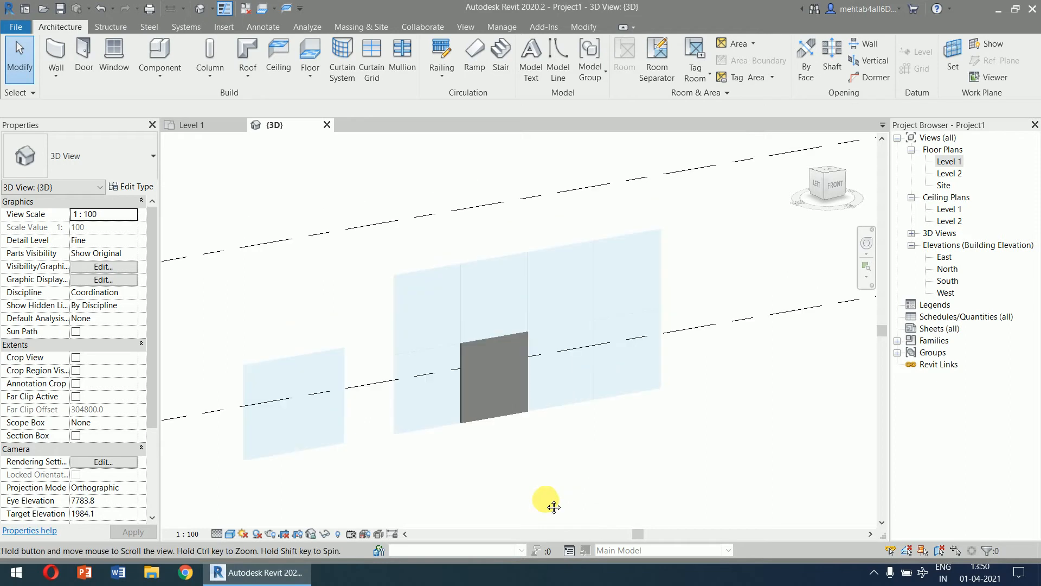
scroll(581, 395, "up", 3)
middle_click_drag(581, 395, 602, 470)
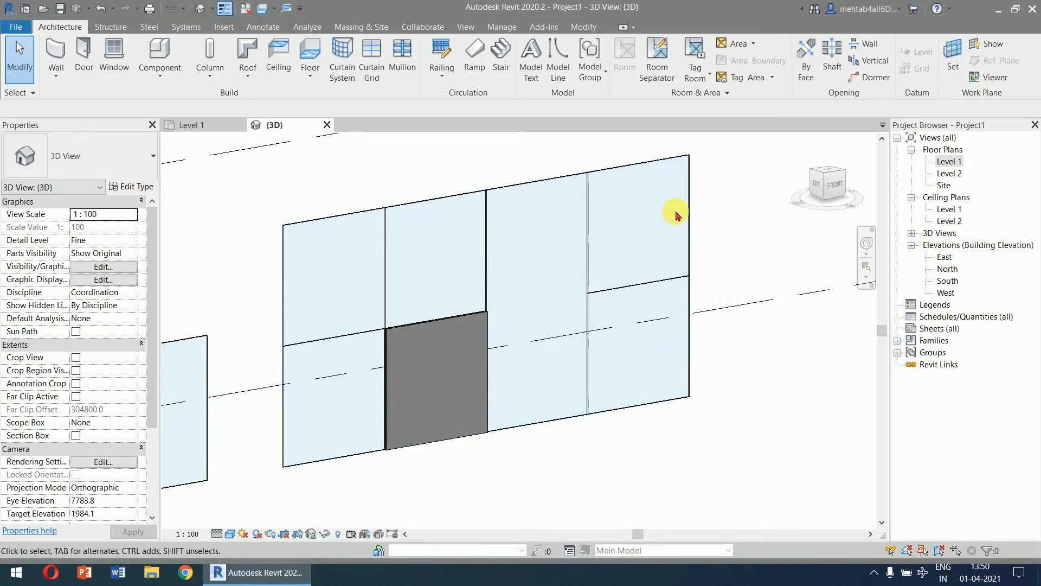
middle_click_drag(754, 217, 747, 244)
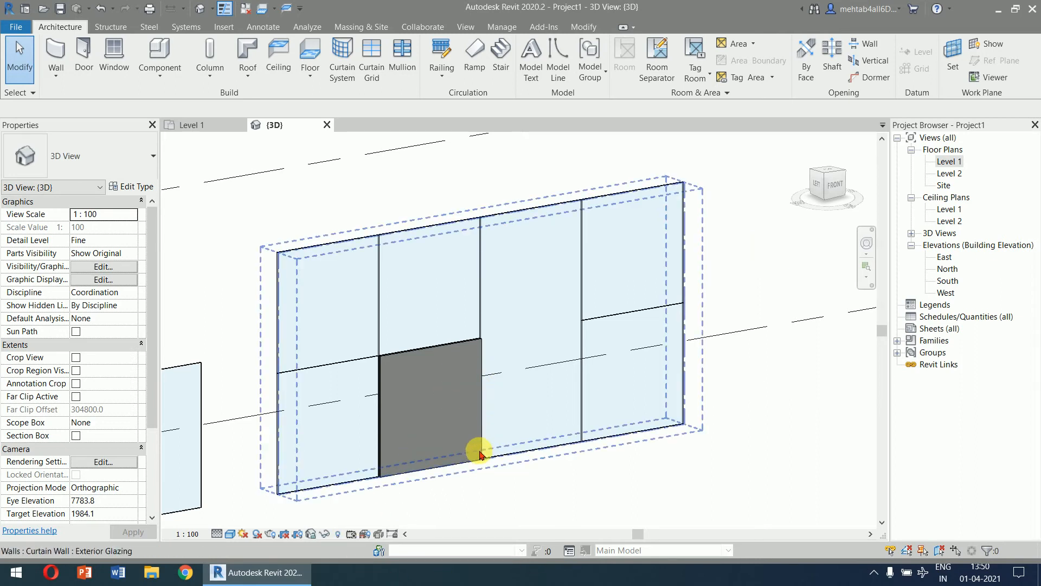
Switch the solid lower panel in the second bay back to the System Panel type Glazed.
left_click(477, 449)
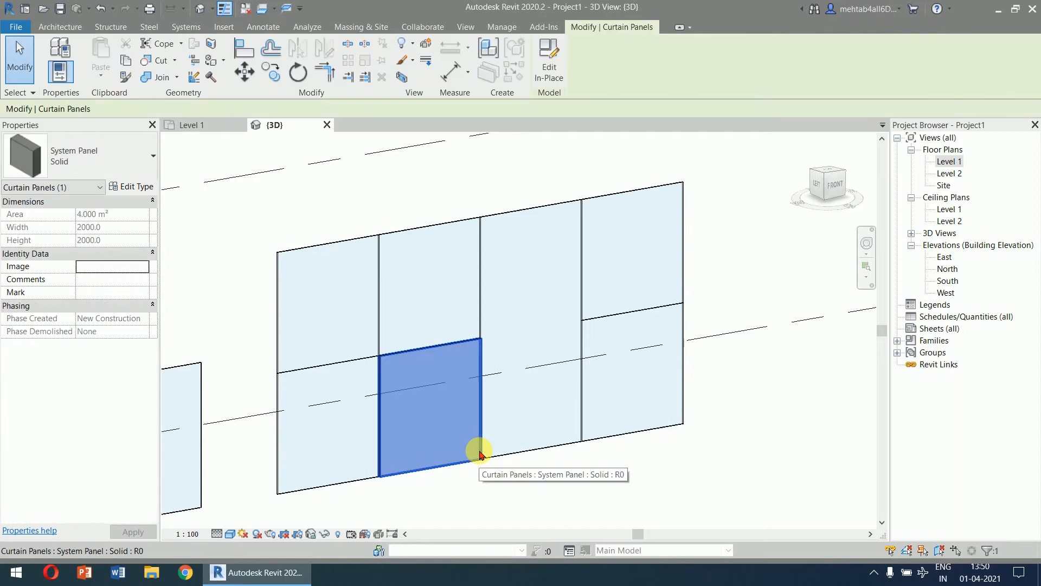
left_click(85, 167)
left_click(39, 458)
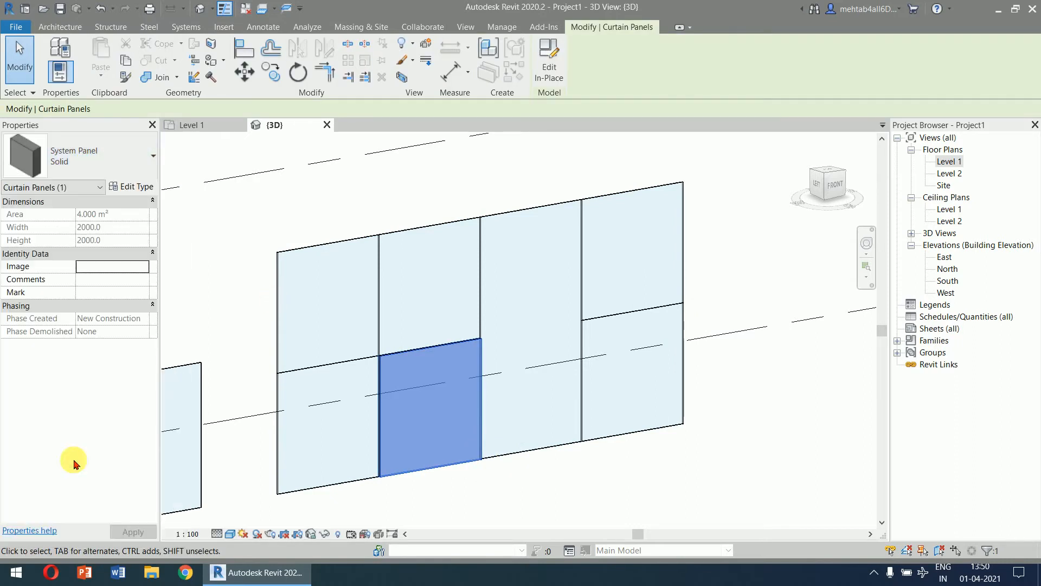
left_click(650, 492)
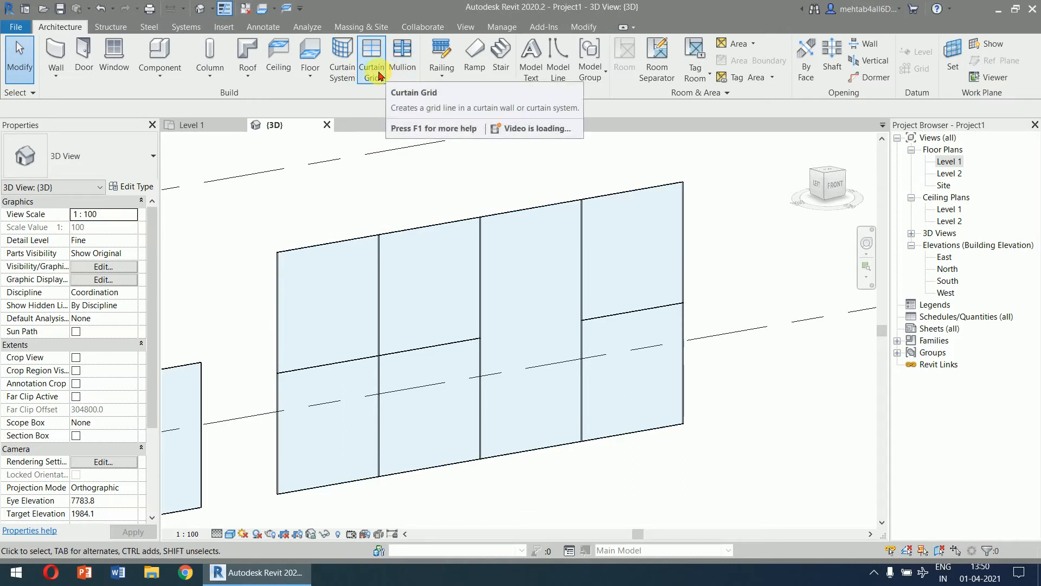
Add a horizontal grid line across the upper part of the Exterior Glazing wall with the All Except Picked option.
left_click(372, 66)
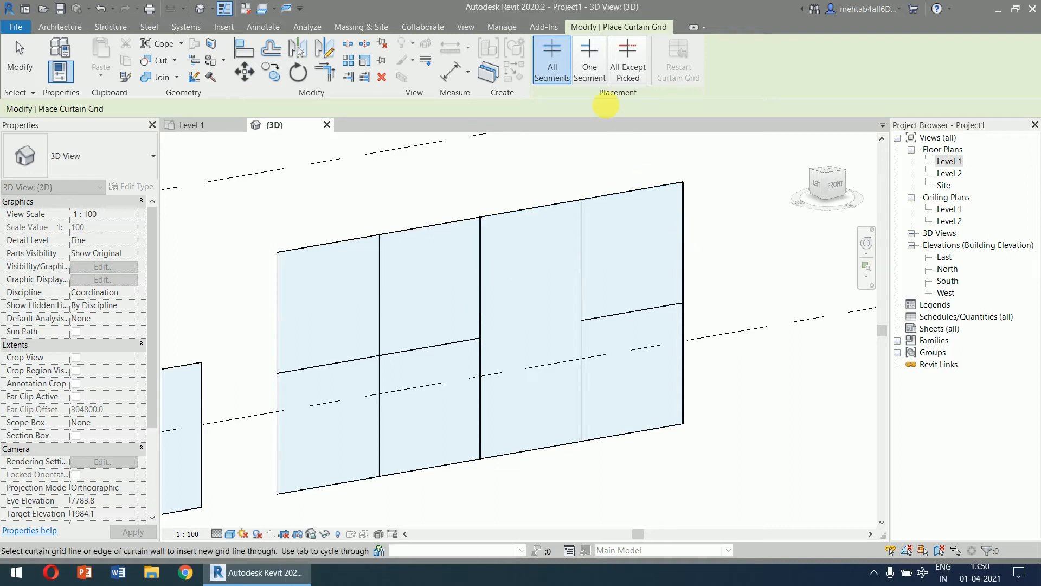
left_click(589, 58)
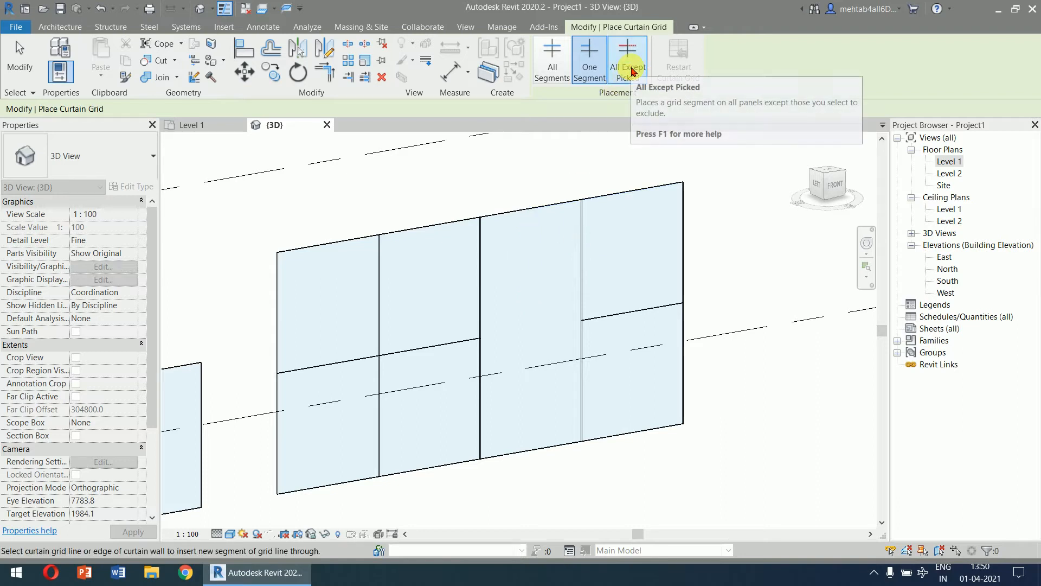
left_click(630, 67)
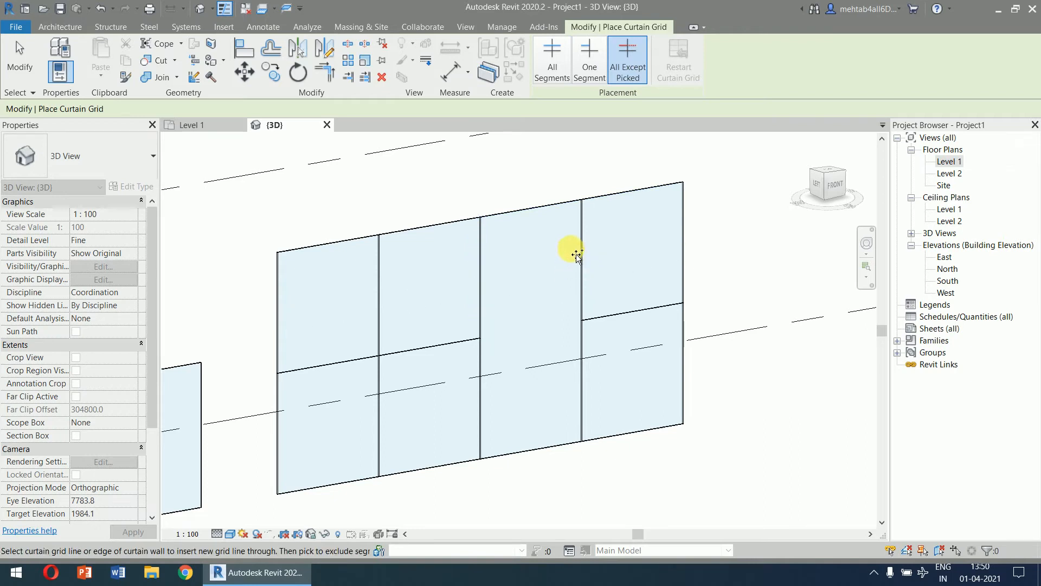
left_click(578, 241)
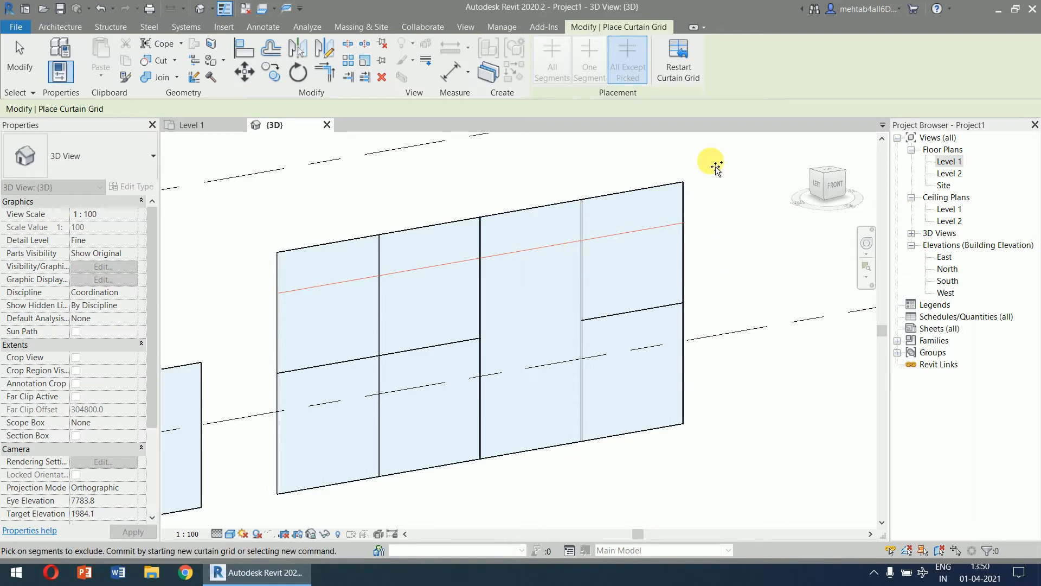
left_click(700, 51)
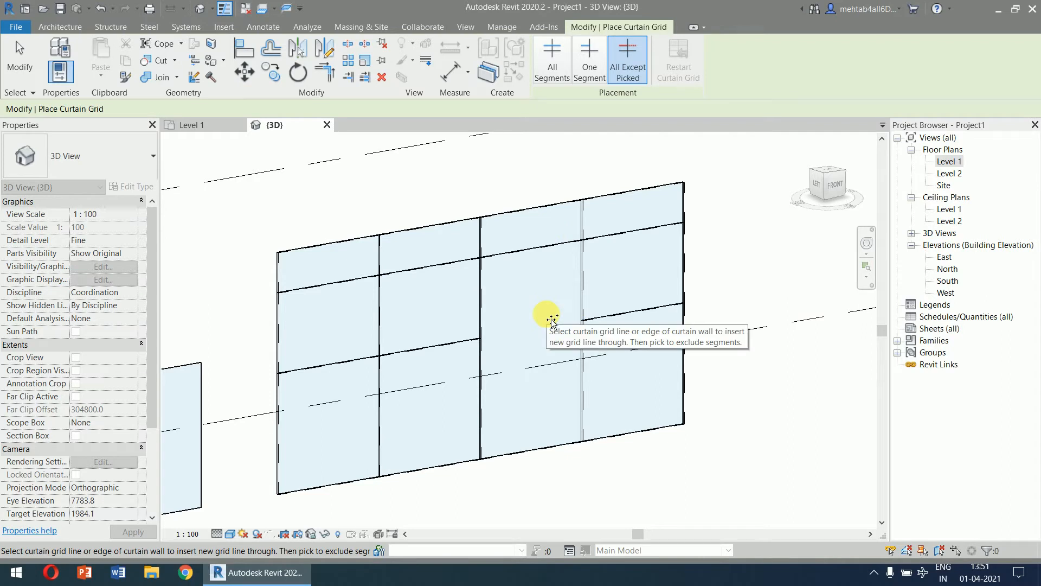
key("Escape")
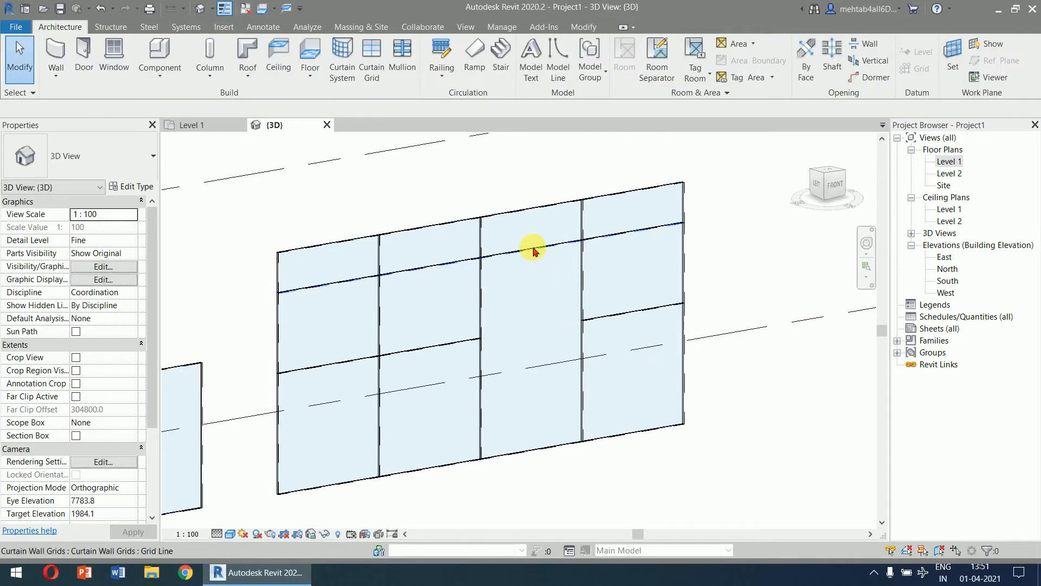
Remove the upper horizontal grid line's segment in the third bay, and undo both that removal and the grid line.
left_click(535, 247)
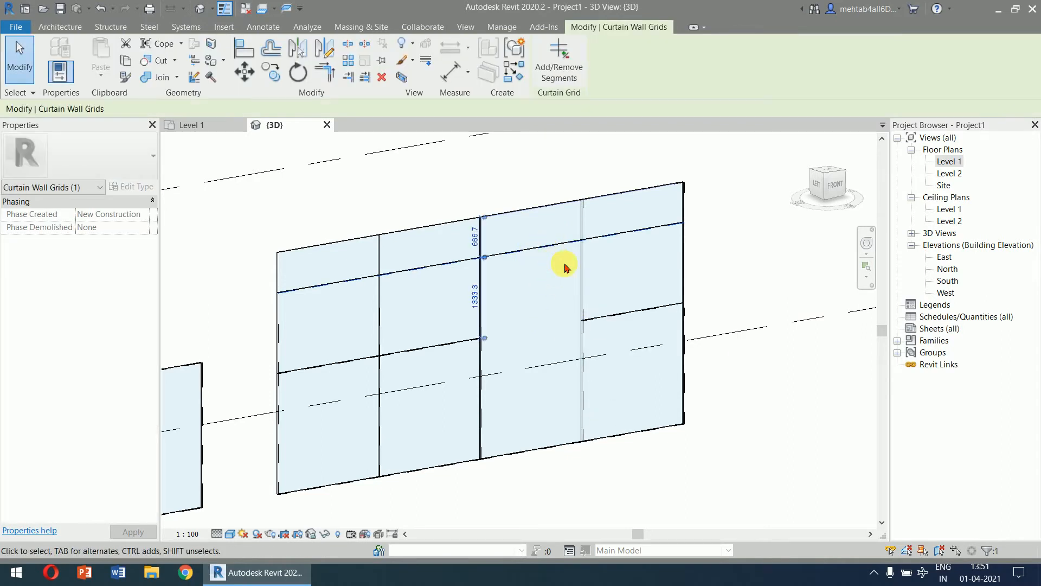
left_click(548, 245)
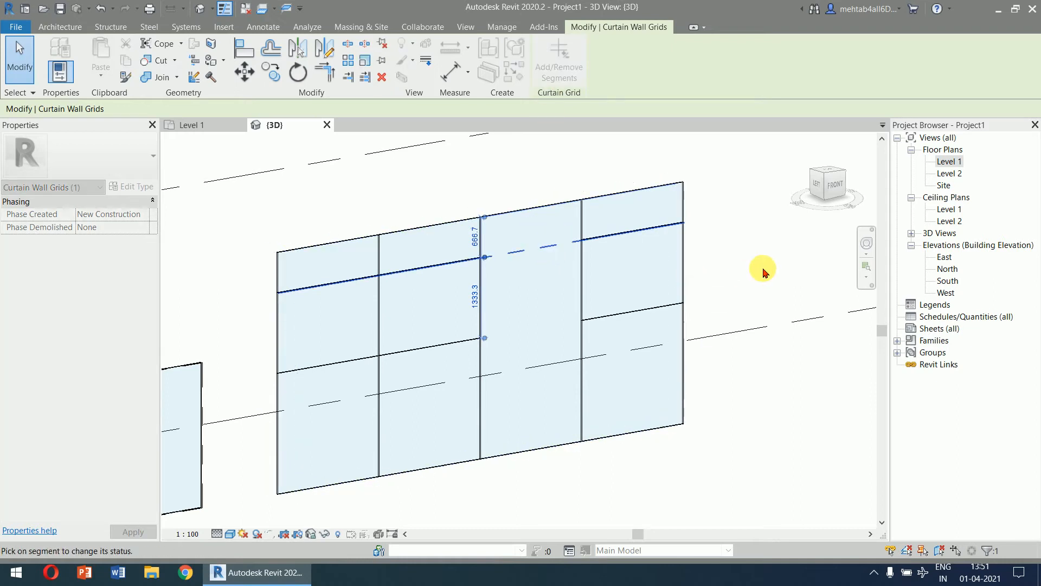
key("Escape")
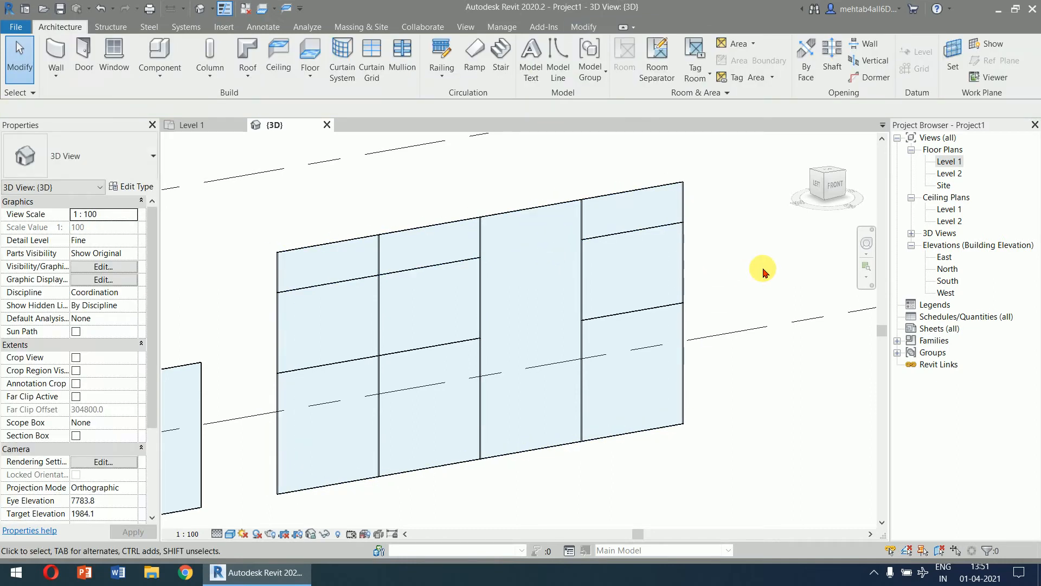
key("ctrl+z")
key("ctrl+z")
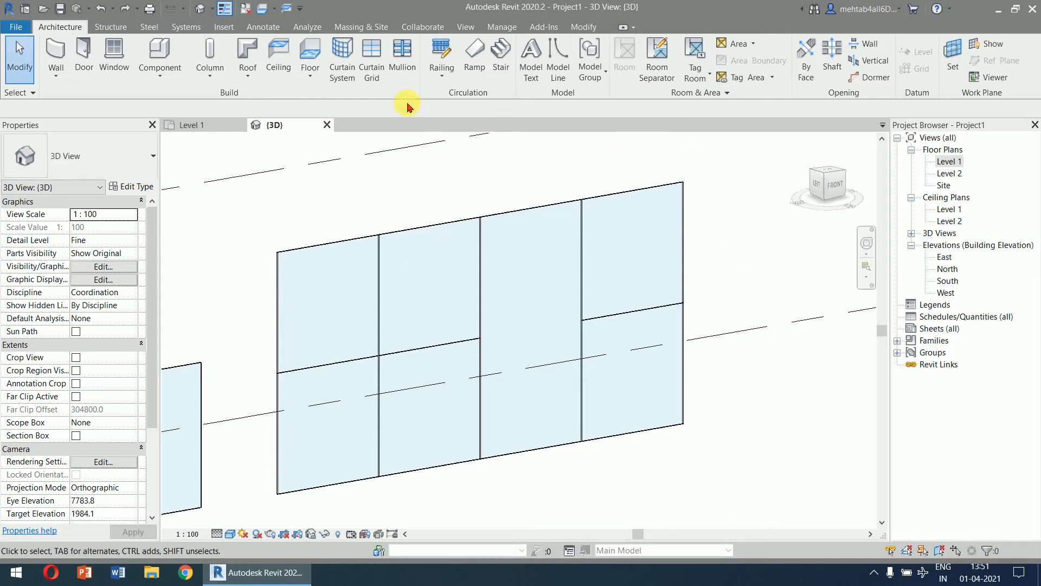
Add a horizontal One Segment curtain grid across the upper part of the undivided third bay only.
left_click(371, 61)
left_click(589, 77)
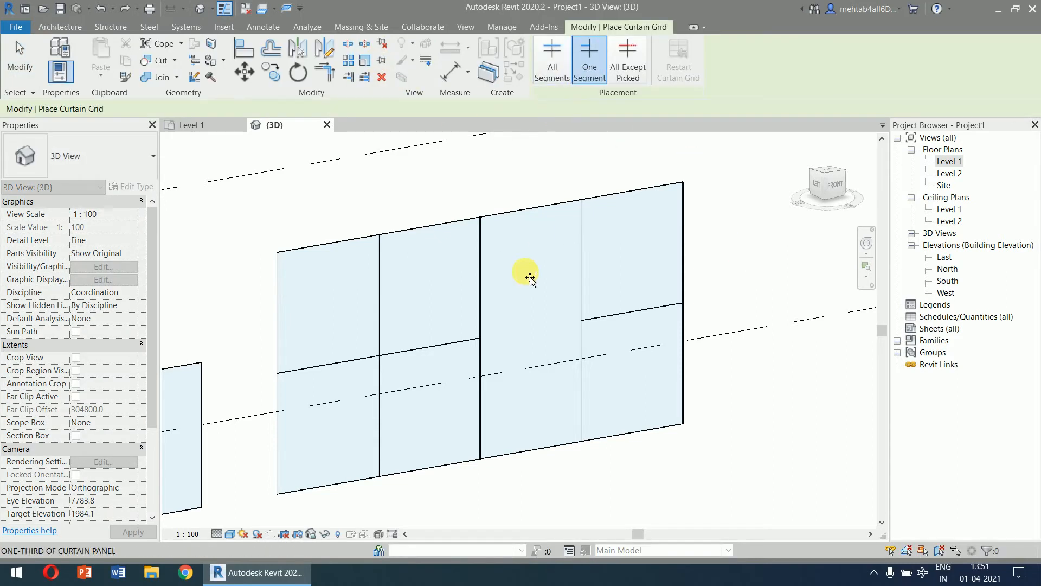
left_click(582, 254)
key("Escape")
key("Escape")
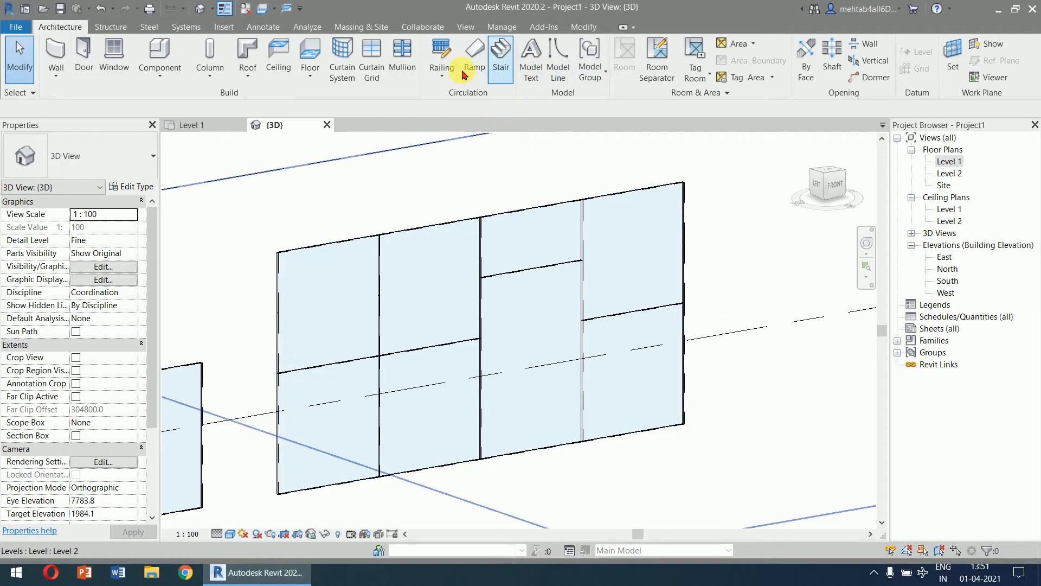
Add a vertical grid line at the midpoint of the first bay with All Except Picked, excluding its upper segment to split only the lower panel.
left_click(372, 64)
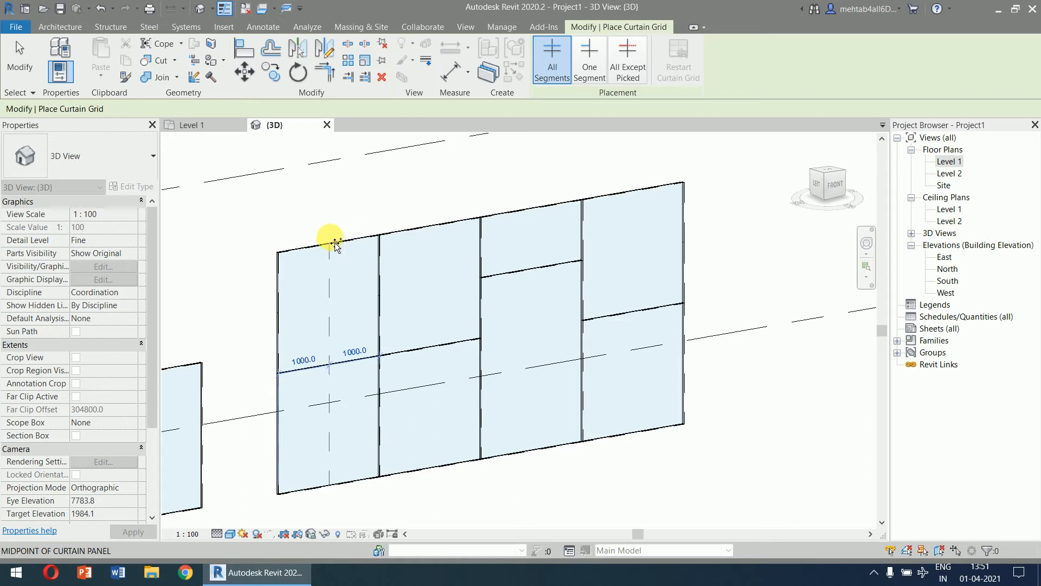
left_click(589, 60)
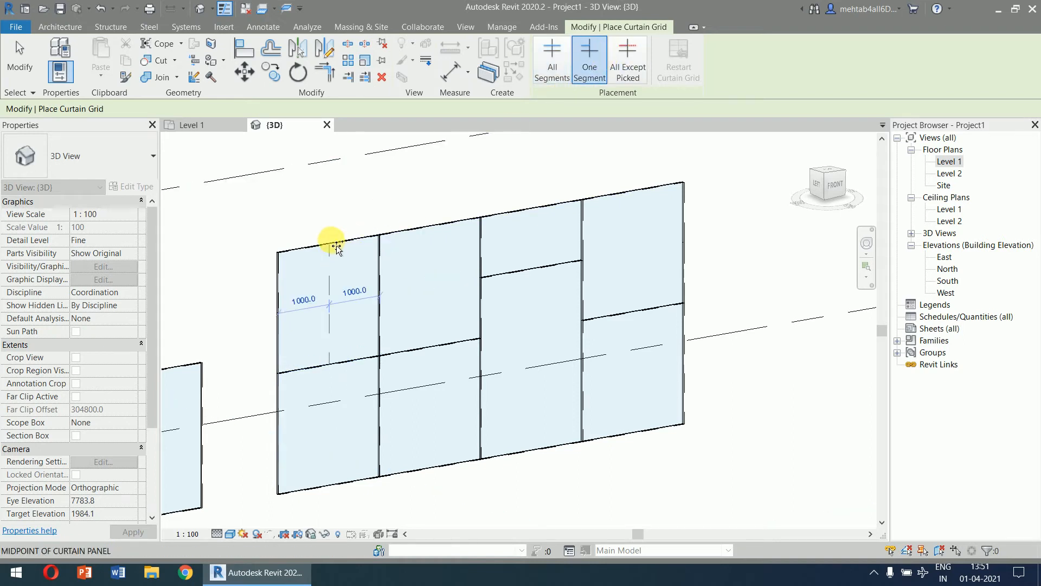
left_click(627, 60)
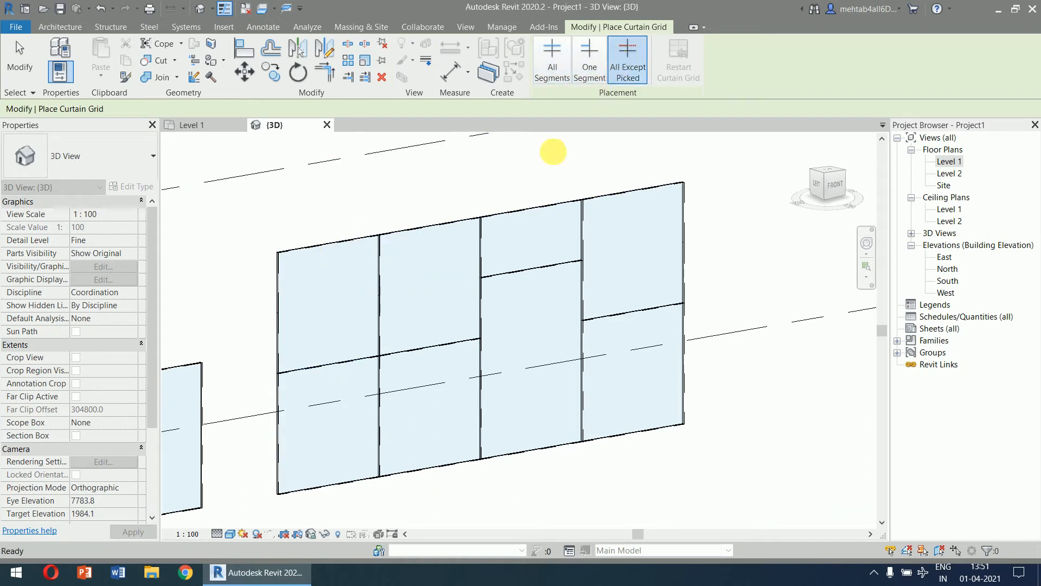
left_click(337, 254)
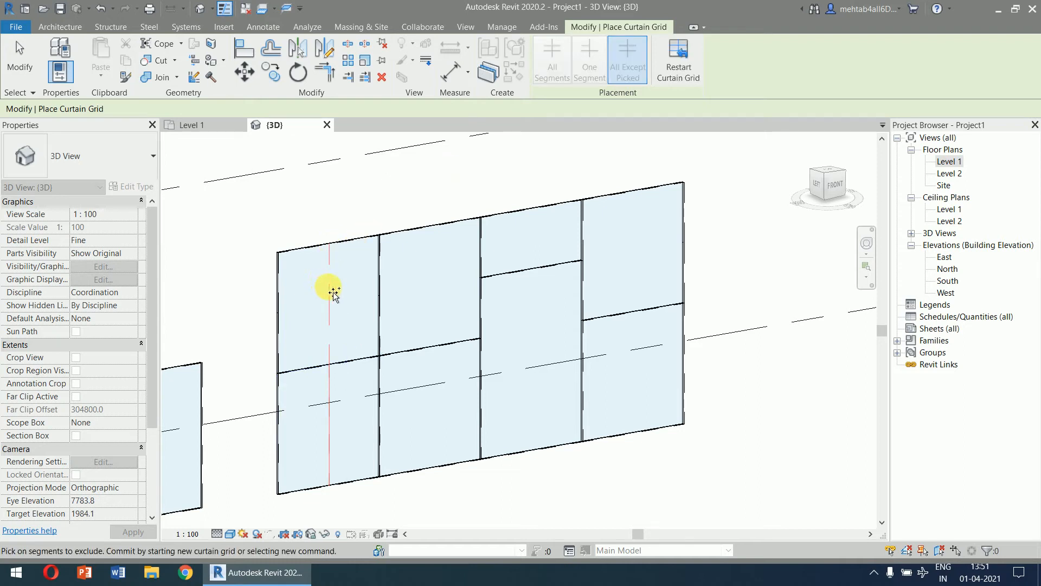
right_click(389, 164)
left_click(419, 171)
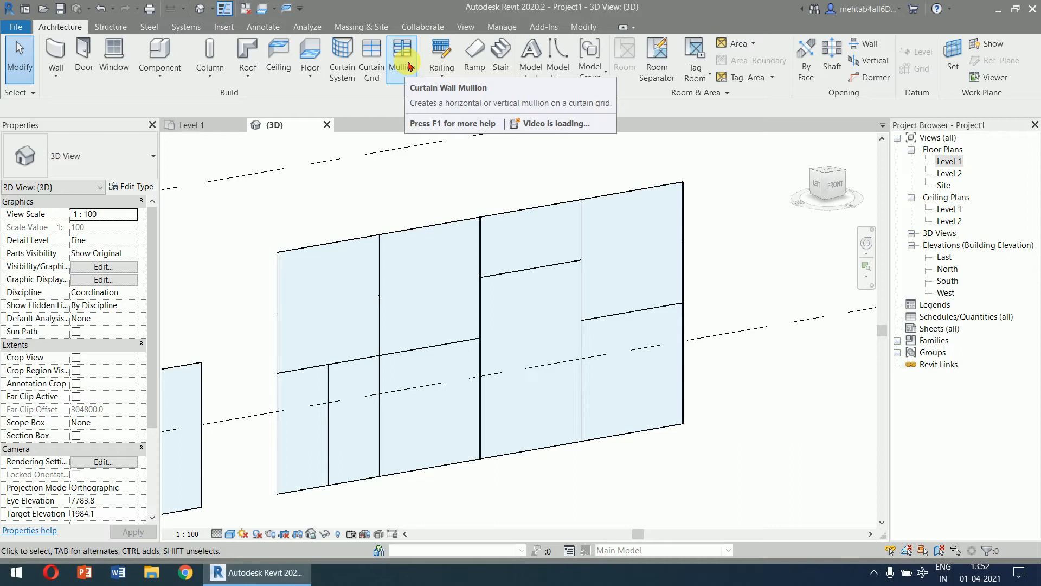
Place 50 x 150mm rectangular mullions on the grid line between the second and third bays and on one horizontal segment in the first bay.
left_click(408, 65)
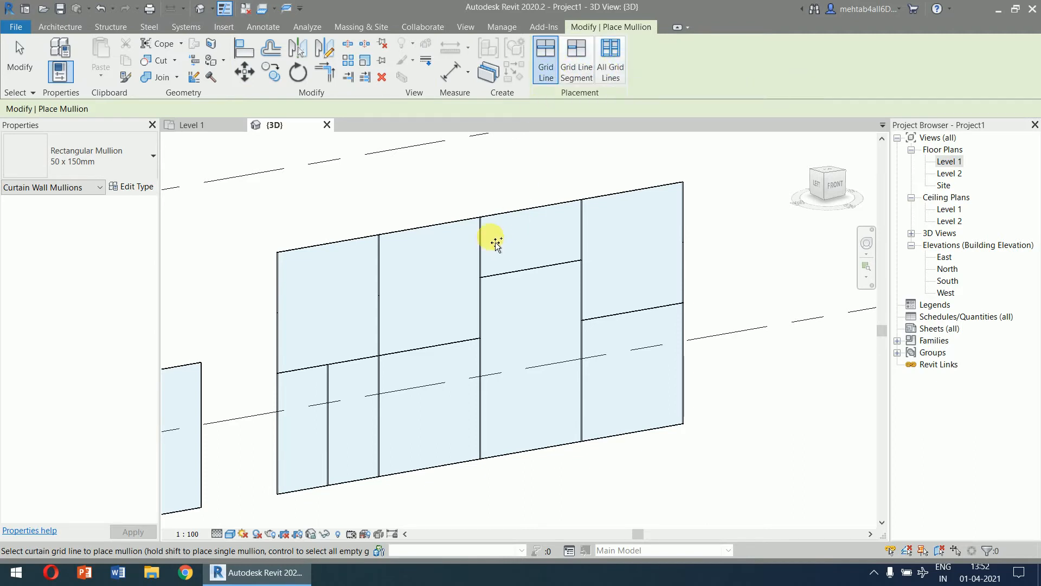
left_click(481, 236)
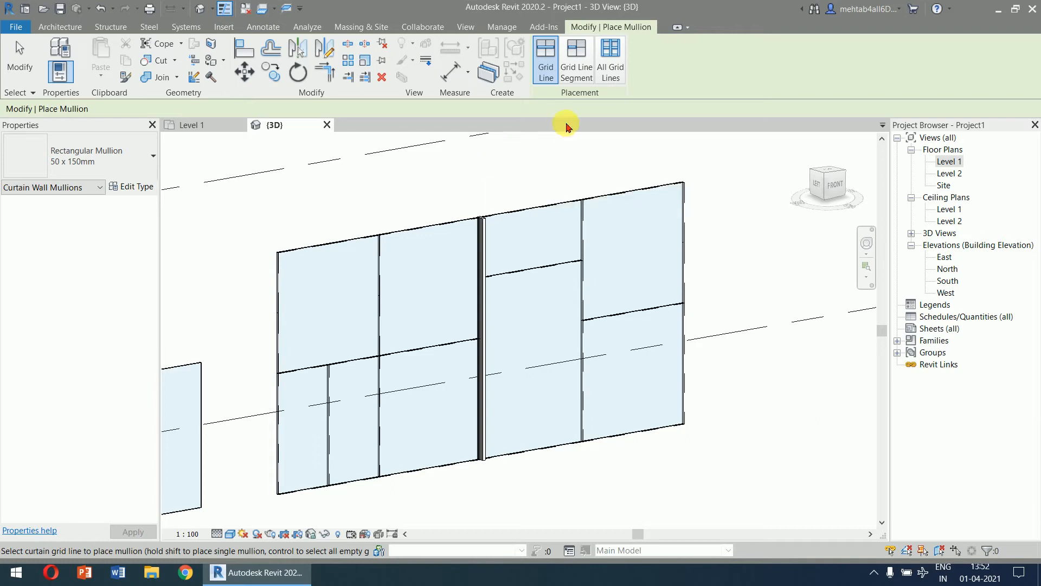
left_click(576, 60)
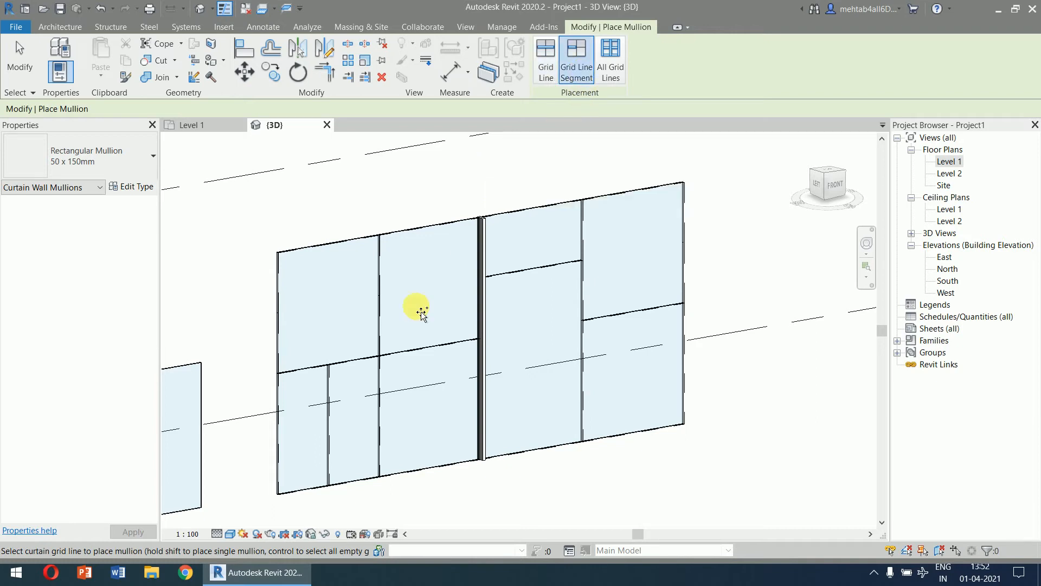
left_click(359, 361)
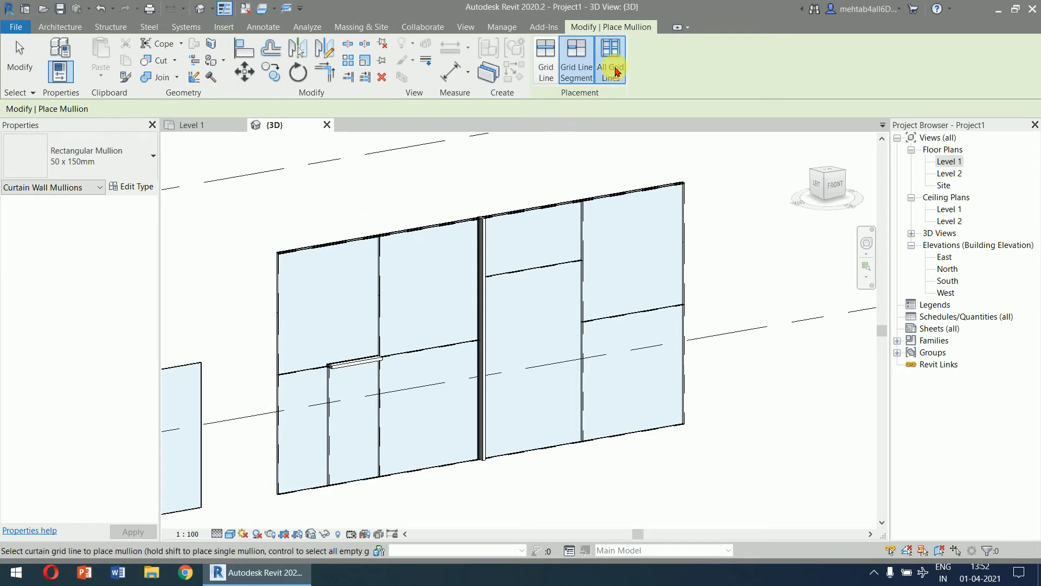
Try placing mullions on all remaining grid lines of the Exterior Glazing wall, and undo every mullion placed on it.
left_click(611, 60)
left_click(652, 194)
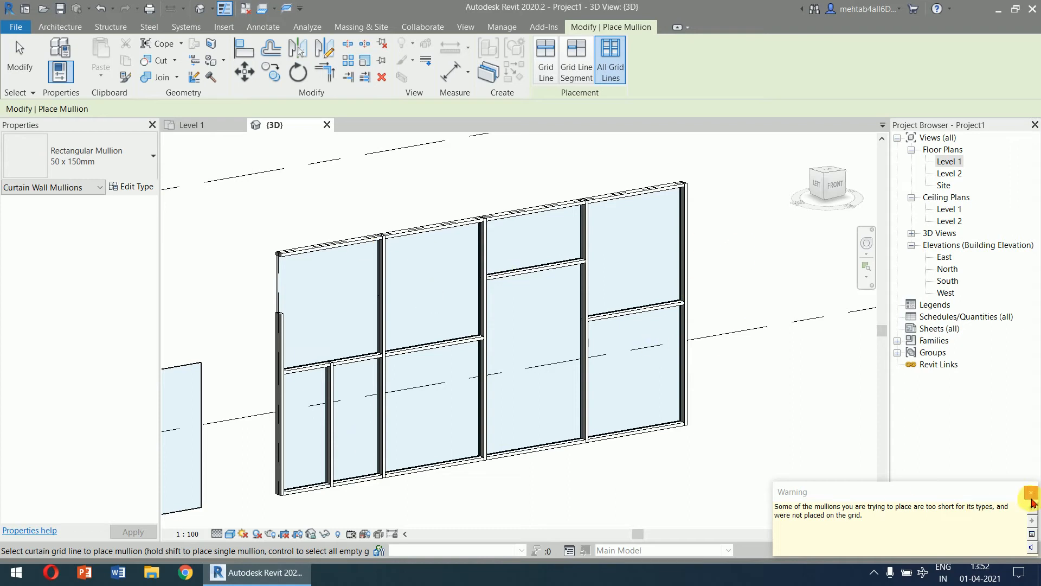
left_click(1030, 492)
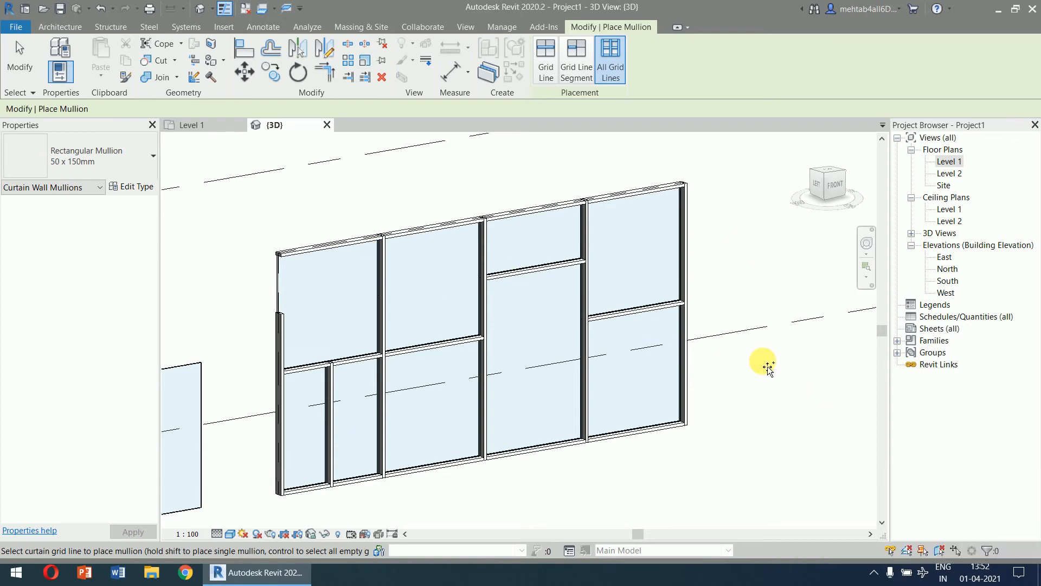
key("ctrl+z")
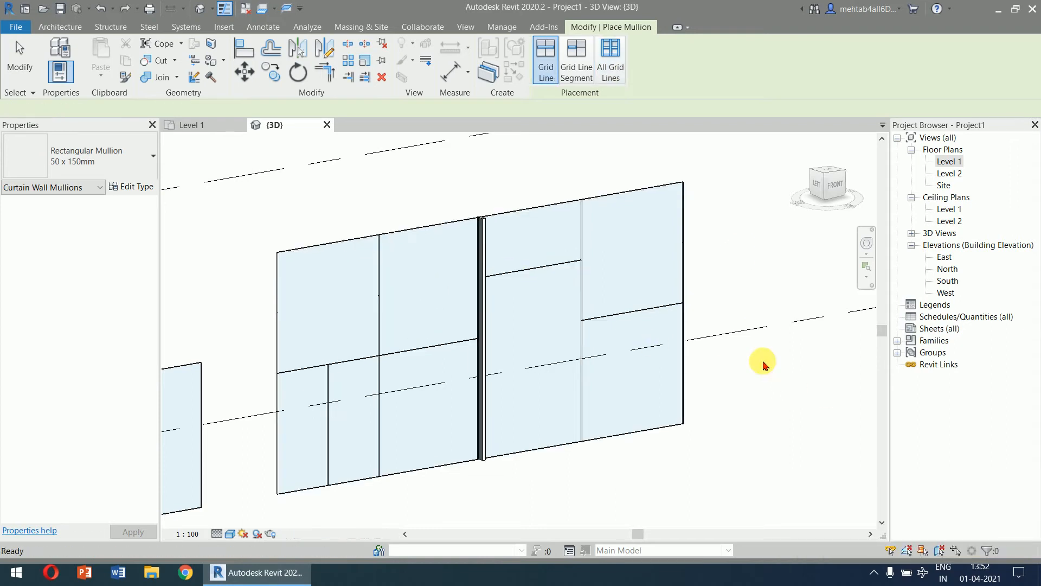
key("ctrl+z")
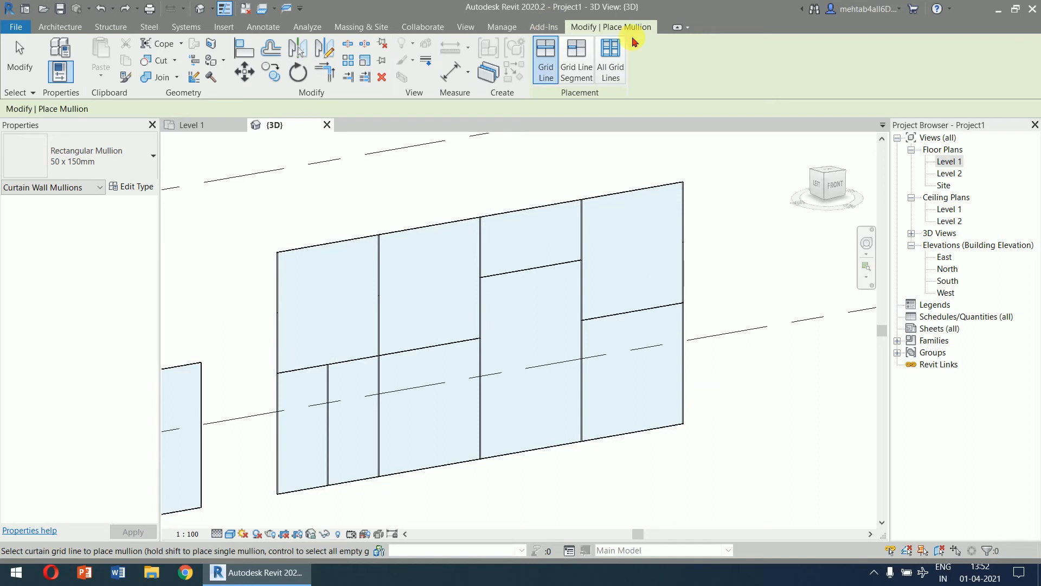
Place 50 x 150mm rectangular mullions on all grid lines of the Exterior Glazing wall at once and end the command.
left_click(610, 61)
left_click(586, 205)
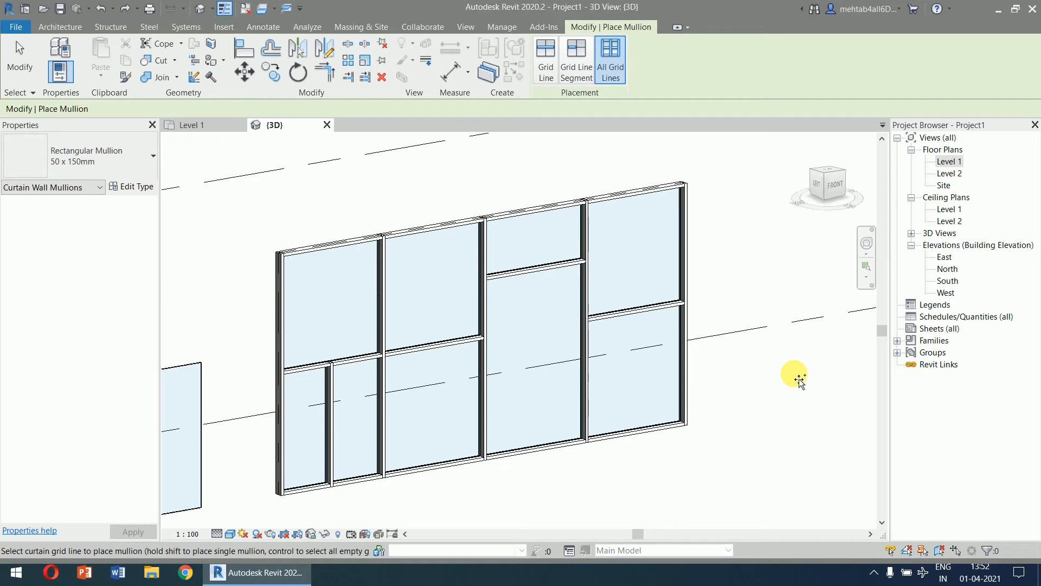
right_click(770, 260)
left_click(776, 269)
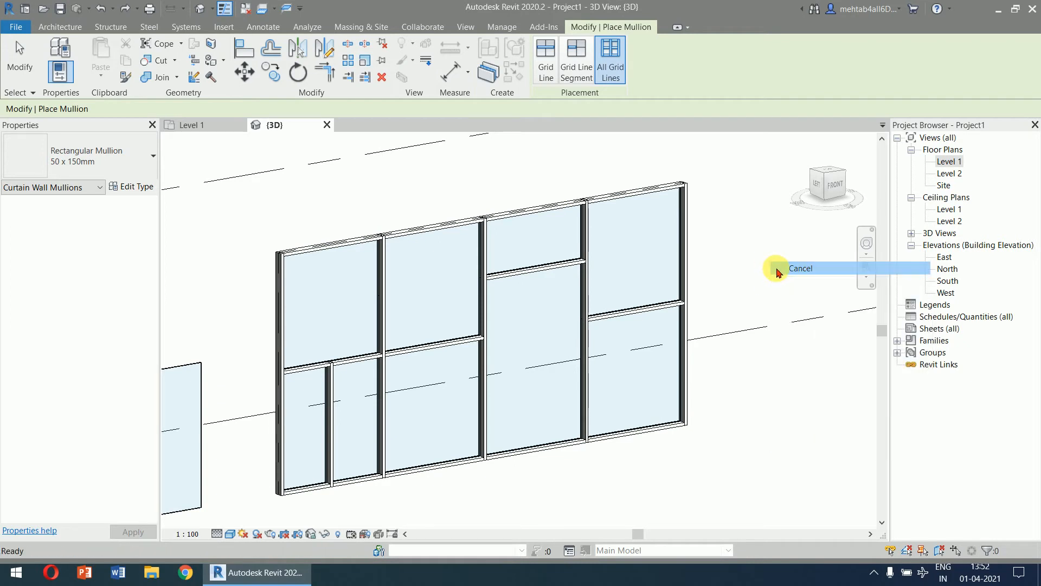
right_click(758, 261)
left_click(766, 270)
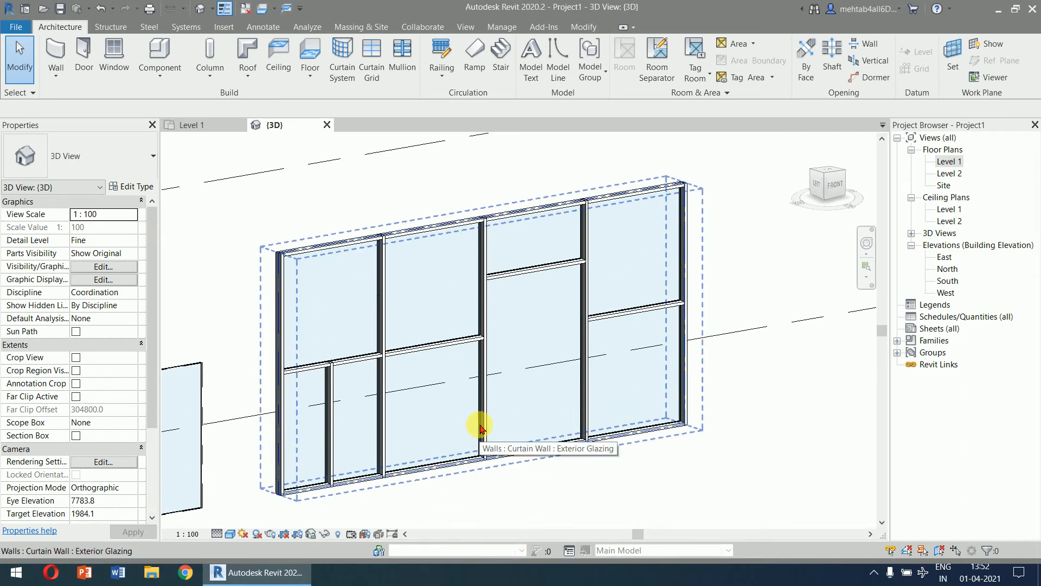
Change the lower panel in the second bay of the Exterior Glazing wall to System Panel type Solid and deselect it.
key("Tab")
left_click(481, 428)
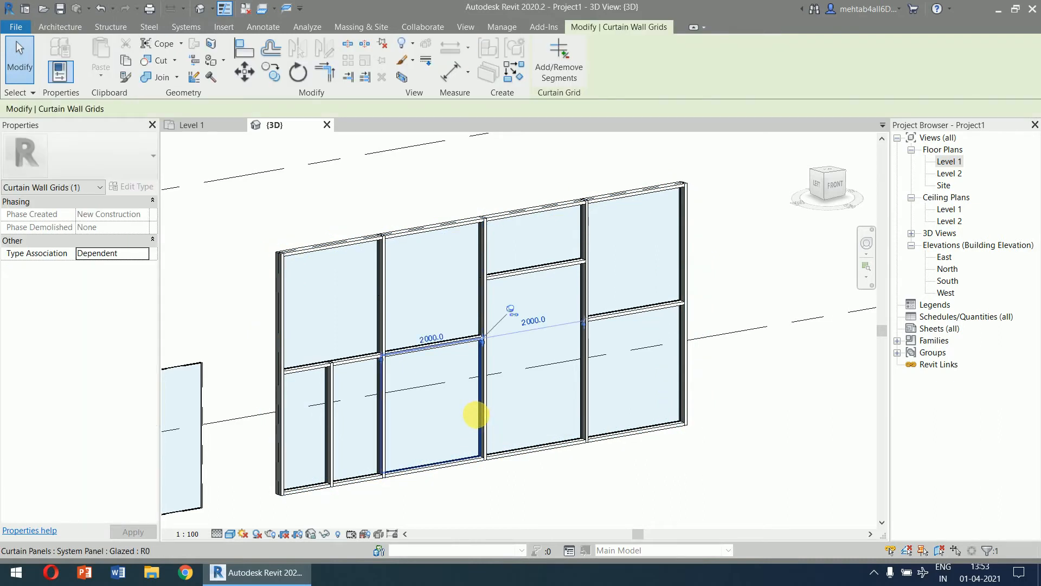
left_click(476, 420)
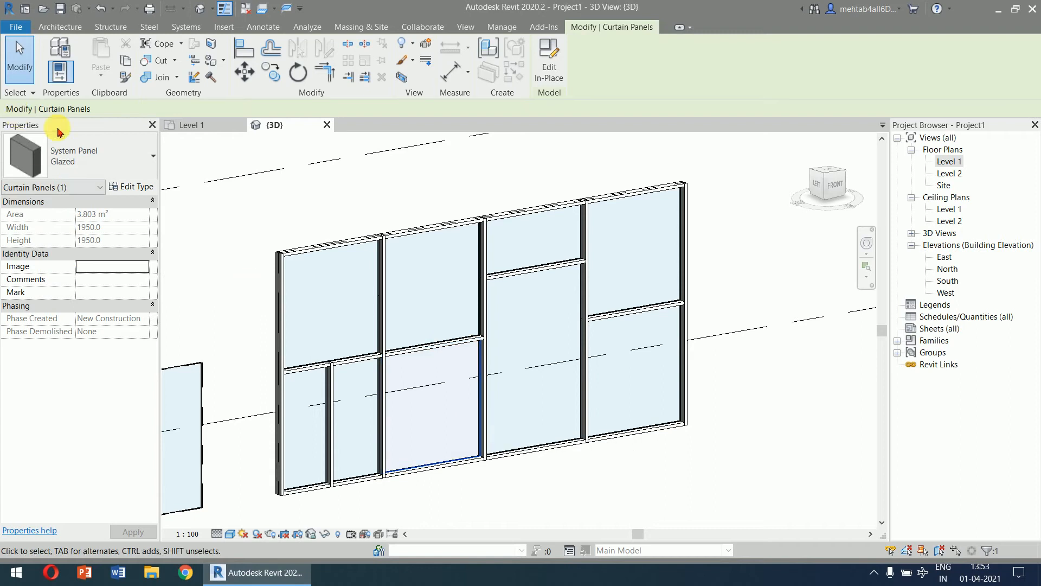
left_click(81, 156)
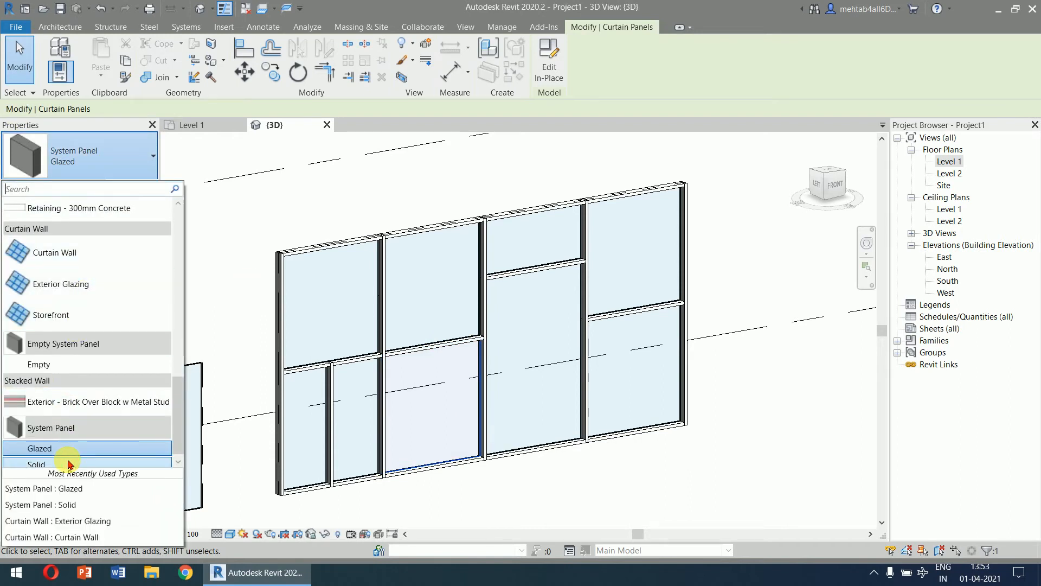
left_click(38, 462)
left_click(697, 506)
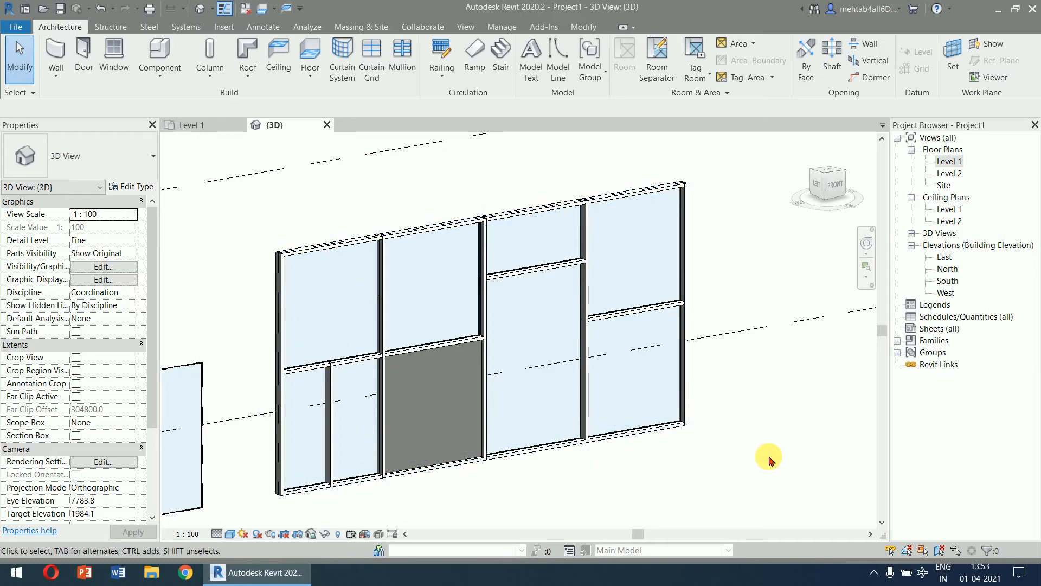
Draw a Storefront curtain wall about 5600 mm long in the Level 1 plan, in front of the two existing walls, and end the command.
scroll(739, 435, "down", 3)
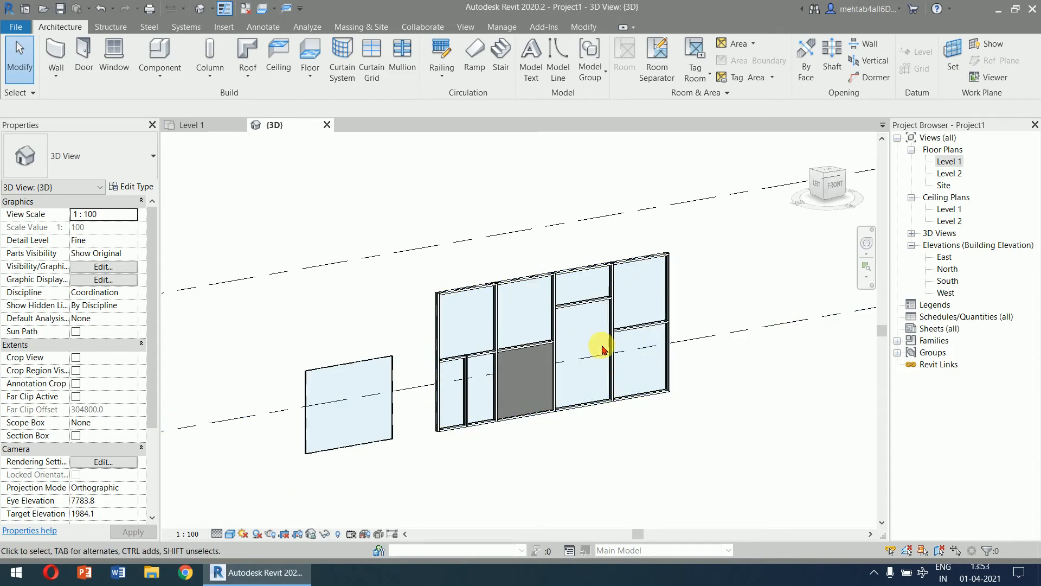
double_click(949, 161)
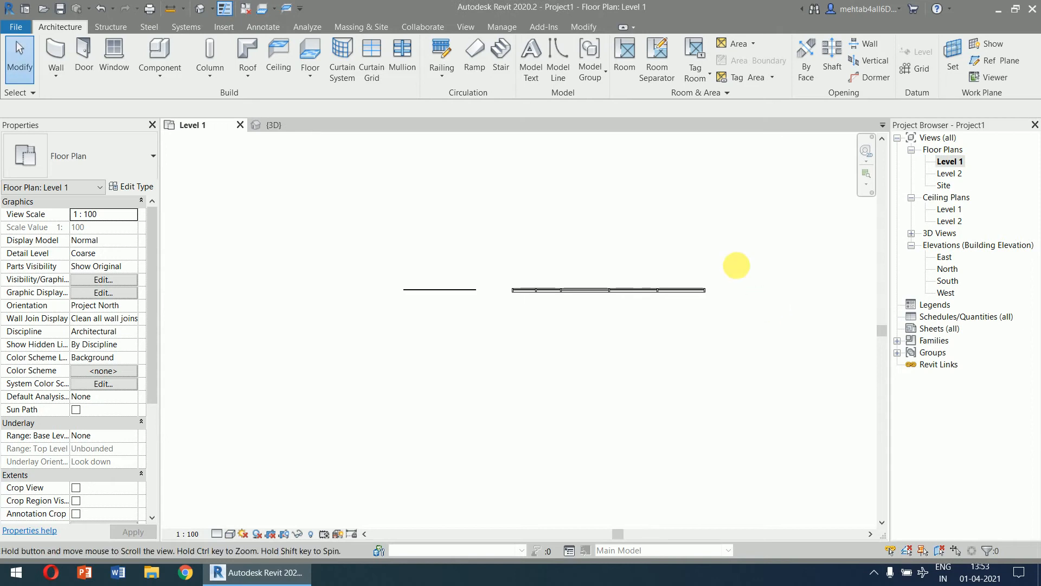
left_click(56, 54)
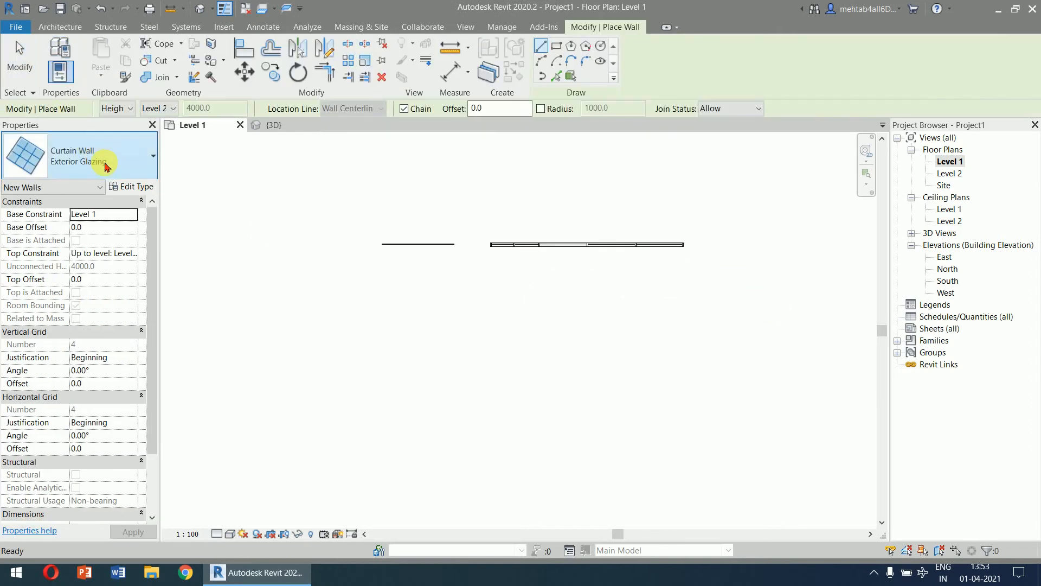
left_click(104, 165)
left_click(75, 441)
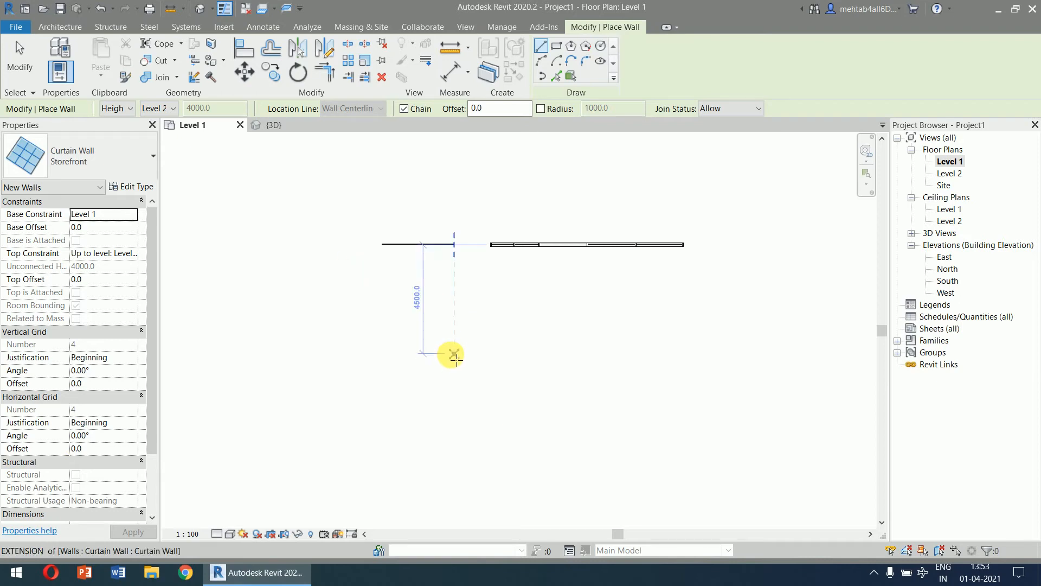
left_click(453, 354)
left_click(589, 354)
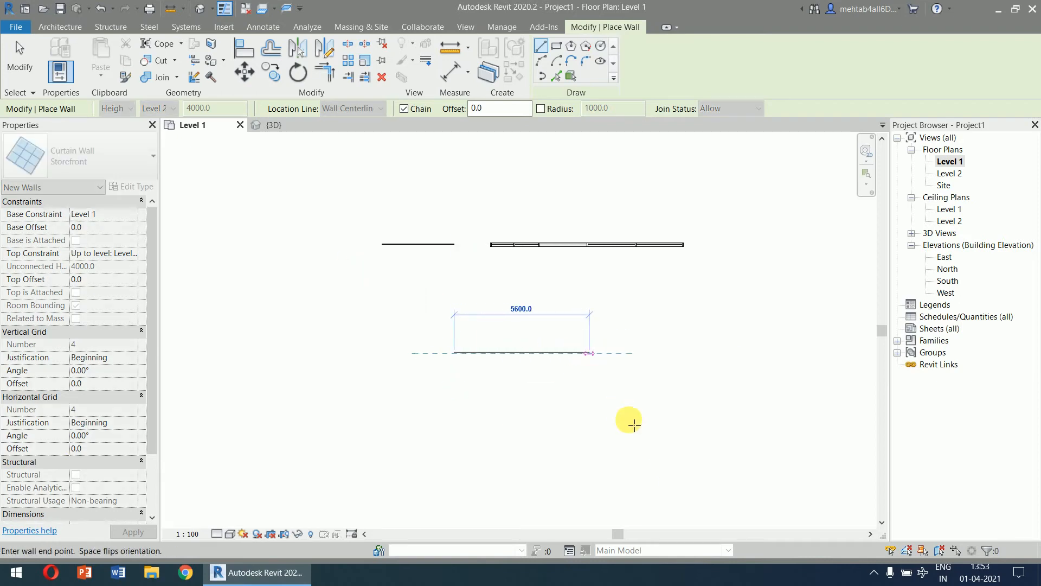
key("Escape")
key("Escape")
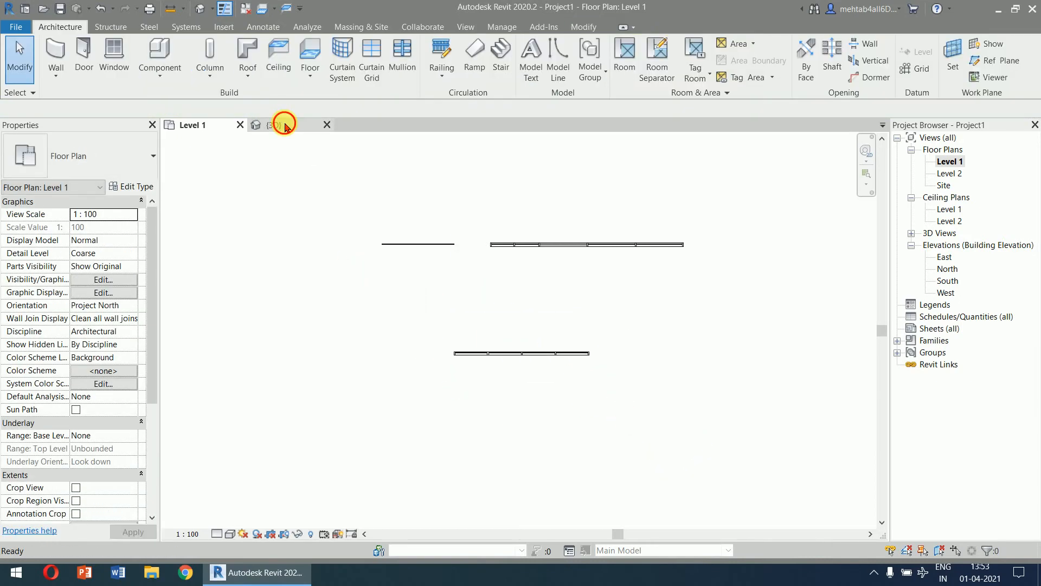
Set the Level 2 elevation to 3000 in the South elevation and delete the mullions that lose their grid segments.
left_click(281, 124)
middle_click_drag(645, 477, 682, 488, "shift")
scroll(681, 488, "up", 6)
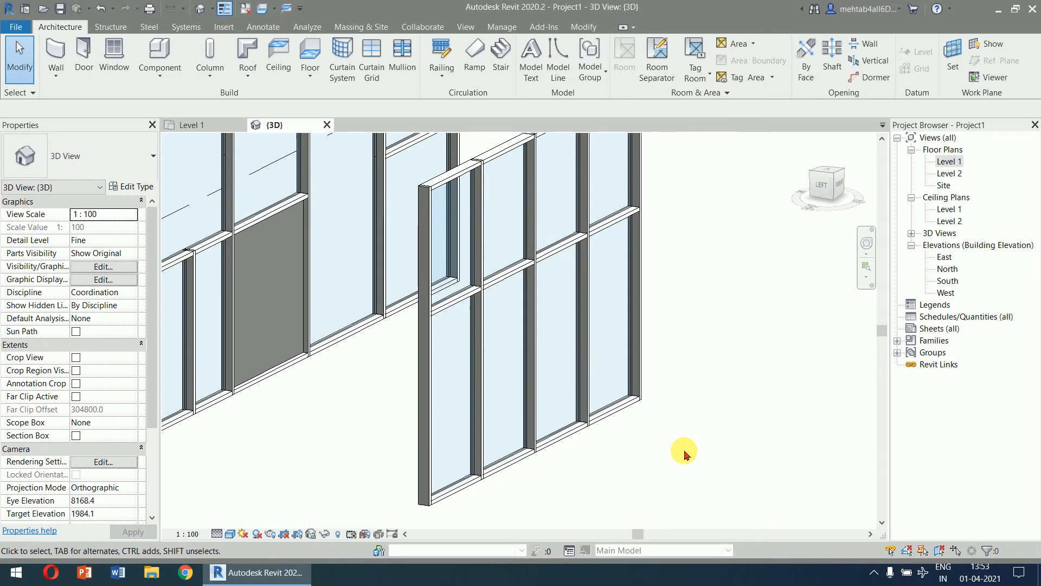
middle_click_drag(687, 411, 678, 457)
scroll(678, 448, "down", 5)
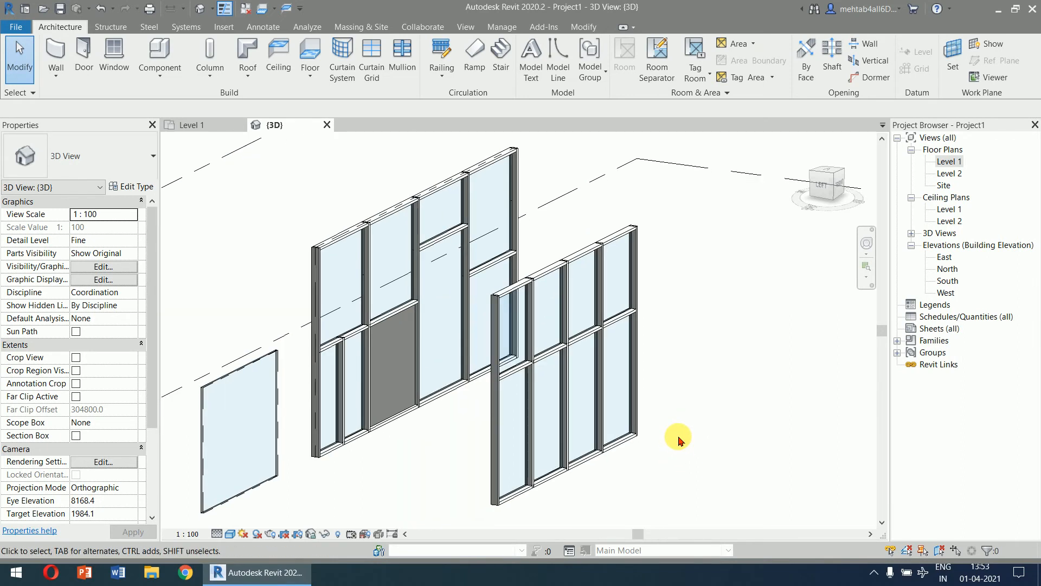
double_click(948, 281)
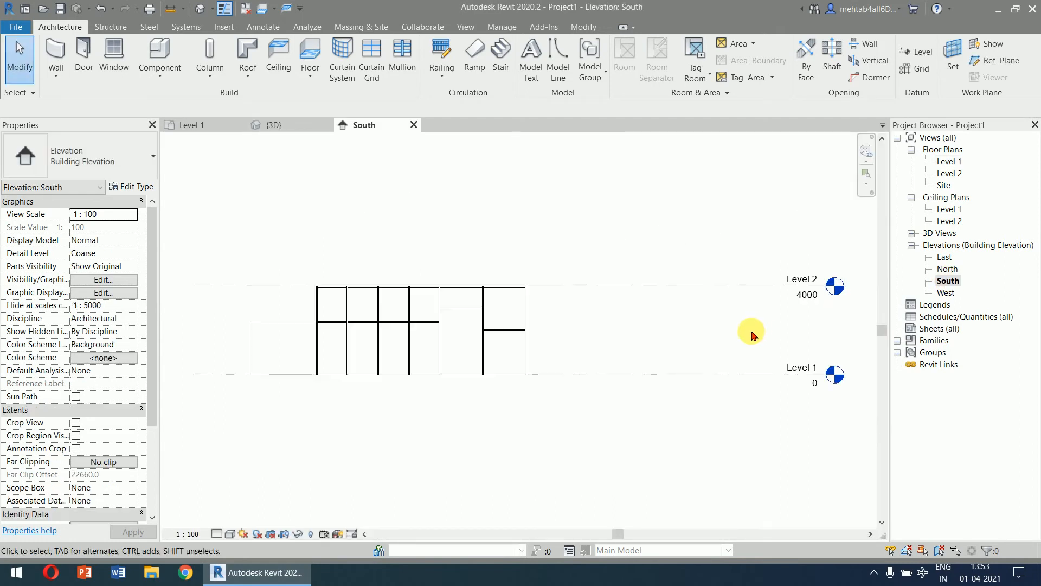
left_click(816, 297)
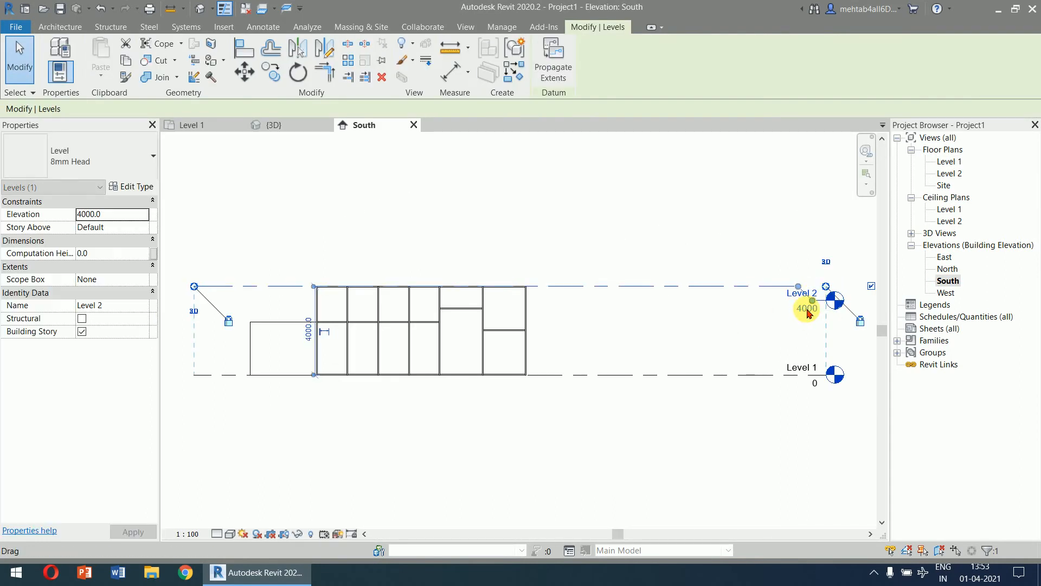
left_click(809, 309)
type("300")
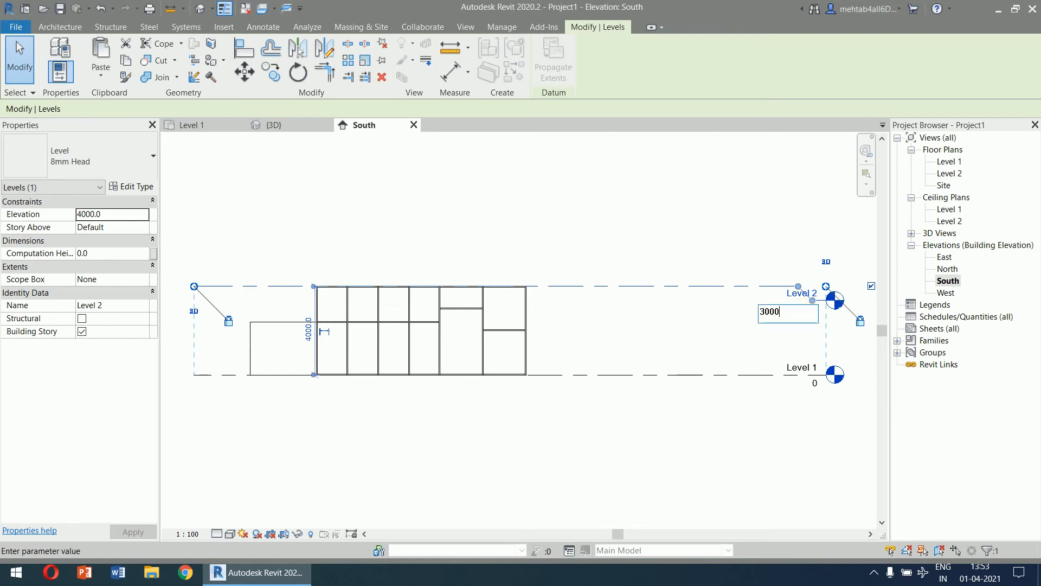
type("0")
key("Return")
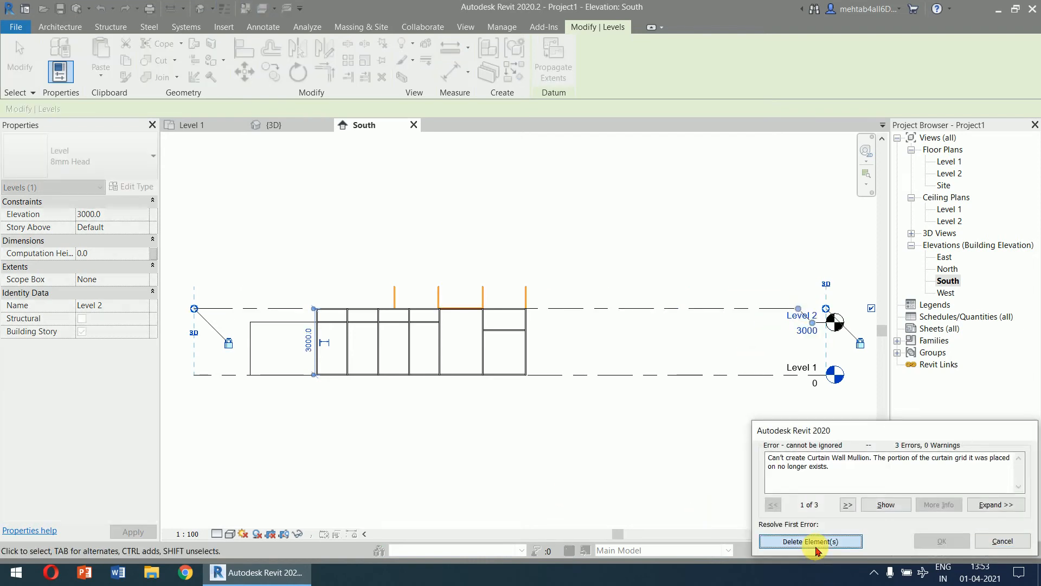
left_click(816, 541)
left_click(529, 465)
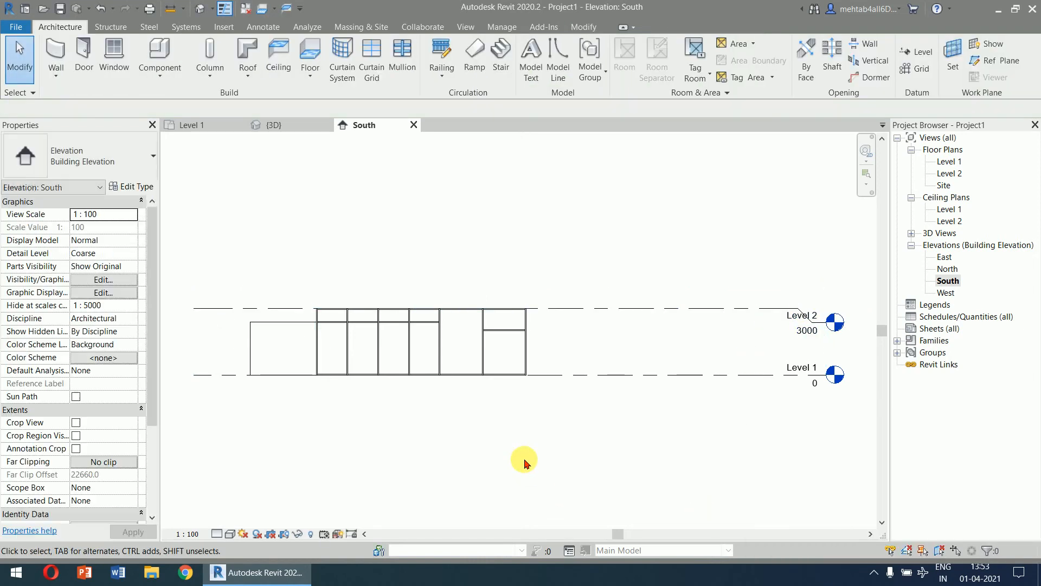
Delete the plain curtain wall and the Exterior Glazing wall from the Level 1 plan, keeping only the Storefront wall.
left_click(289, 126)
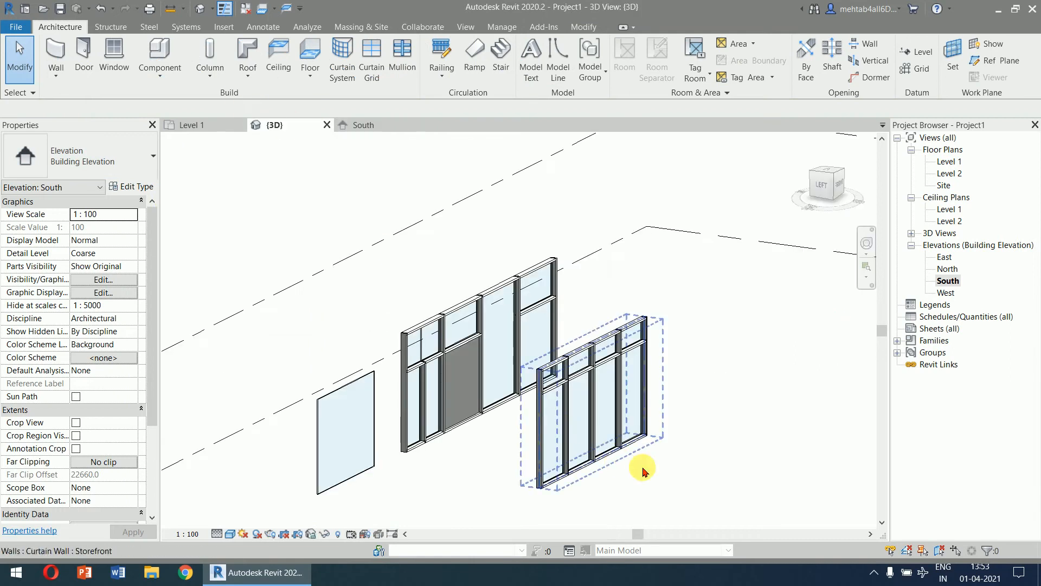
double_click(949, 161)
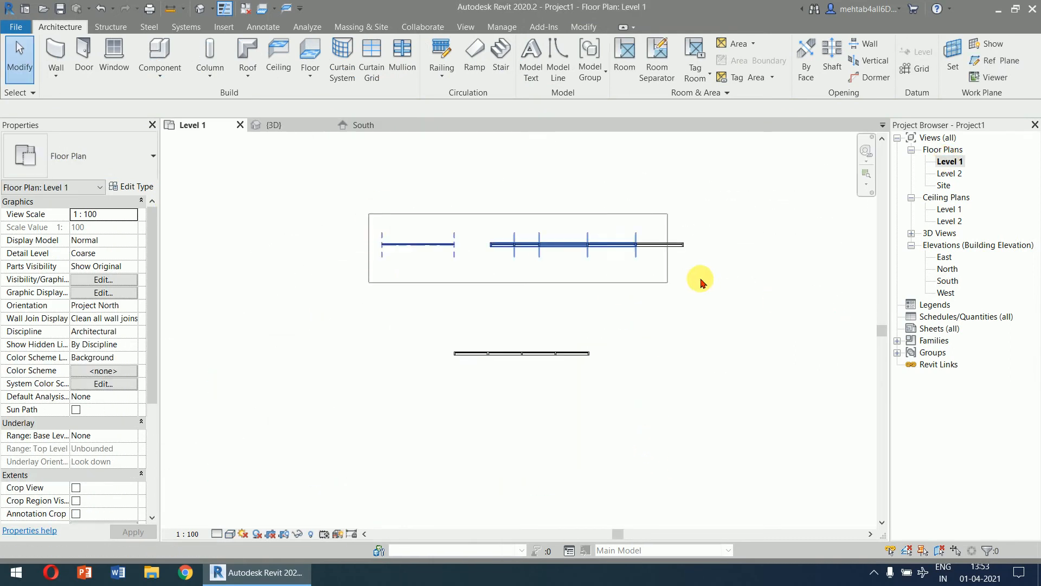
left_click_drag(701, 283, 699, 281)
key("Delete")
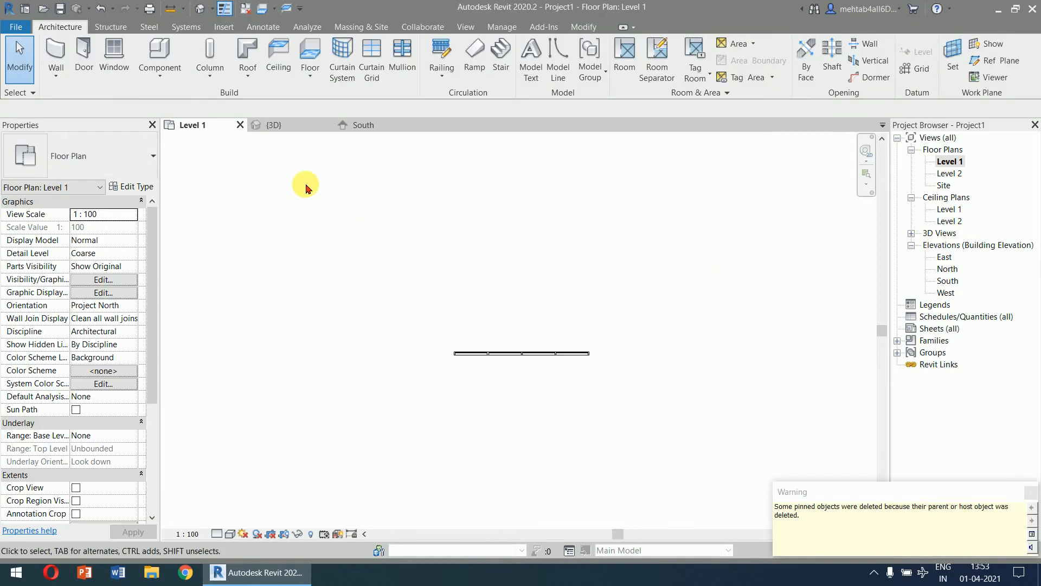
Unpin and delete the bottom mullion in the third bay of the Storefront wall in the 3D view.
left_click(279, 125)
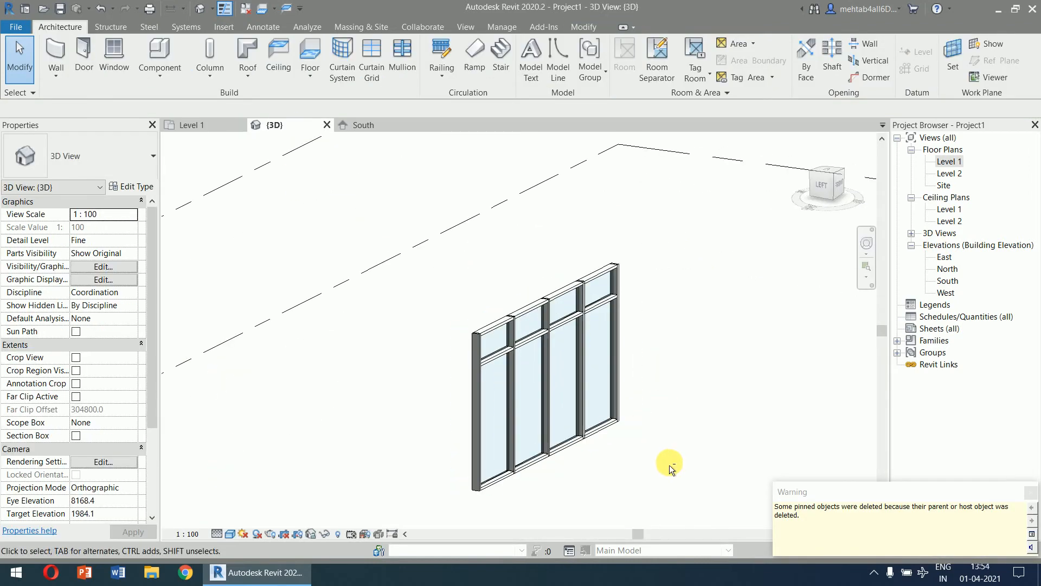
middle_click_drag(672, 469, 620, 457, "shift")
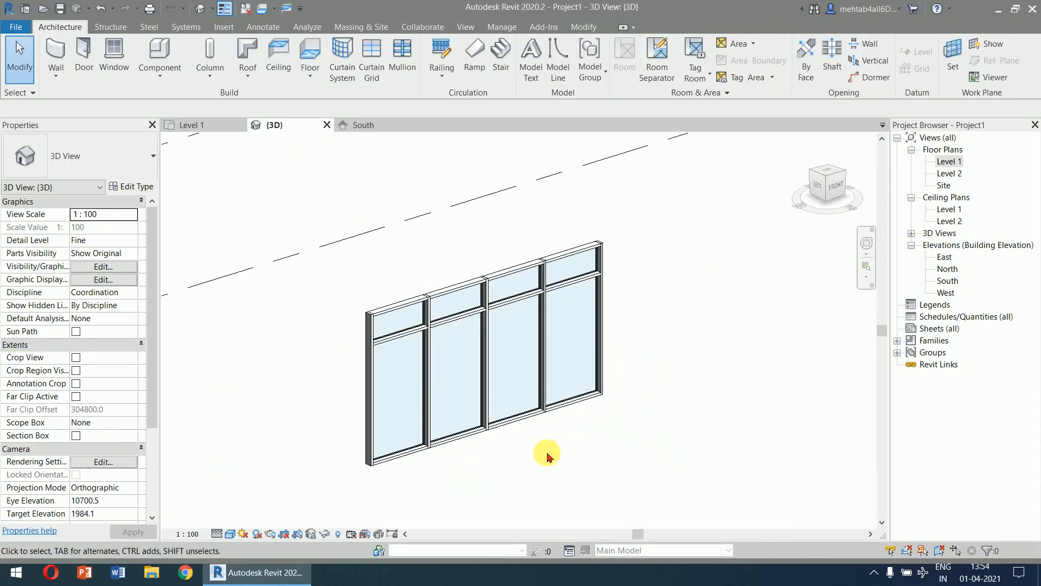
scroll(547, 457, "up", 3)
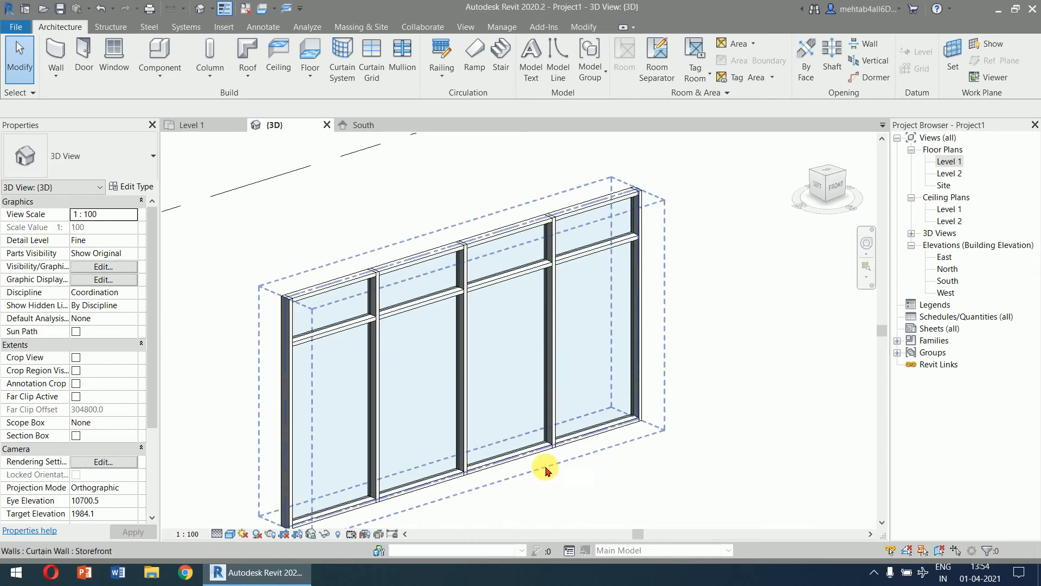
key("Tab")
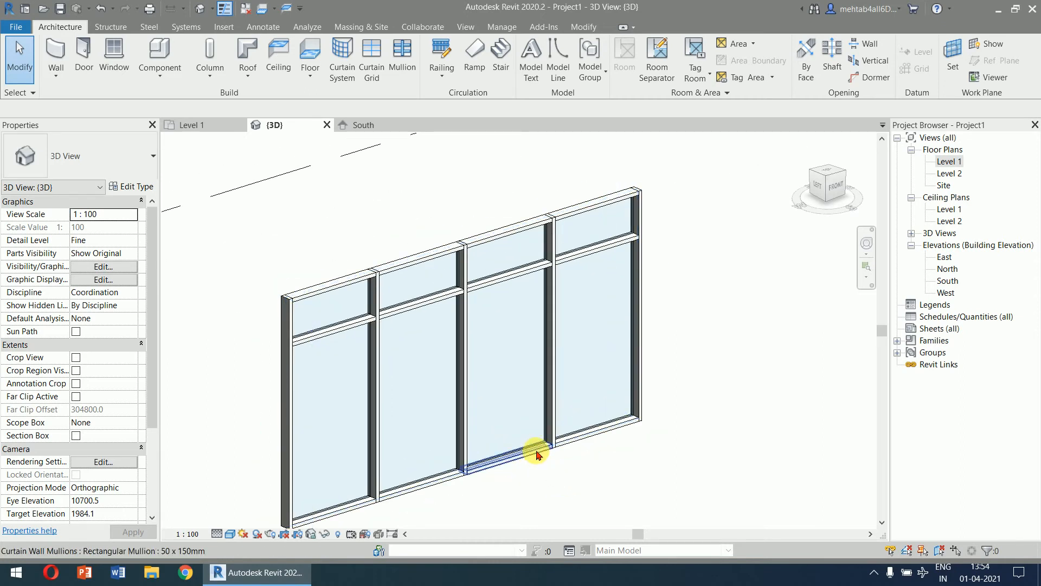
left_click(536, 454)
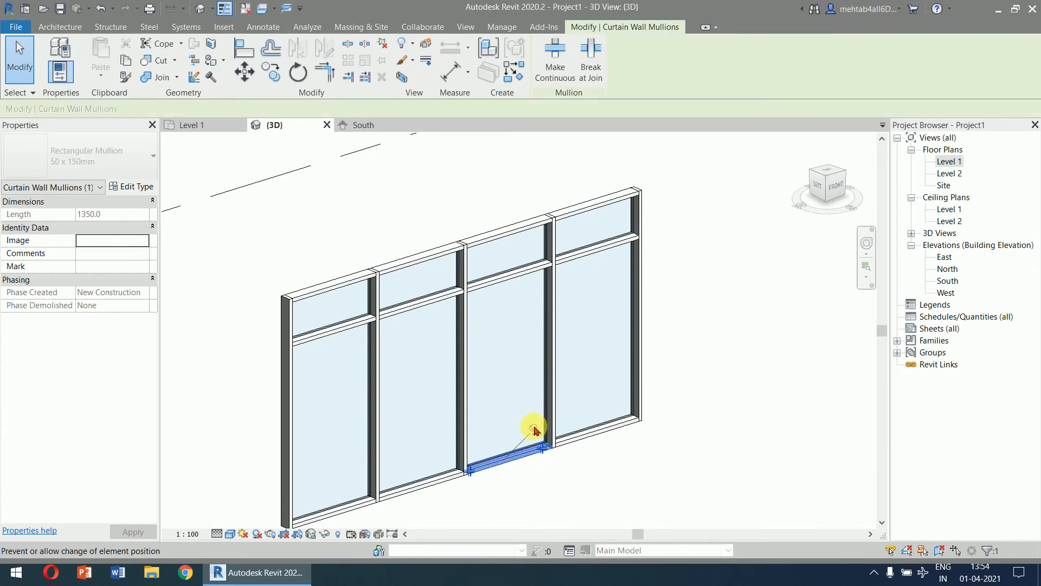
left_click(645, 490)
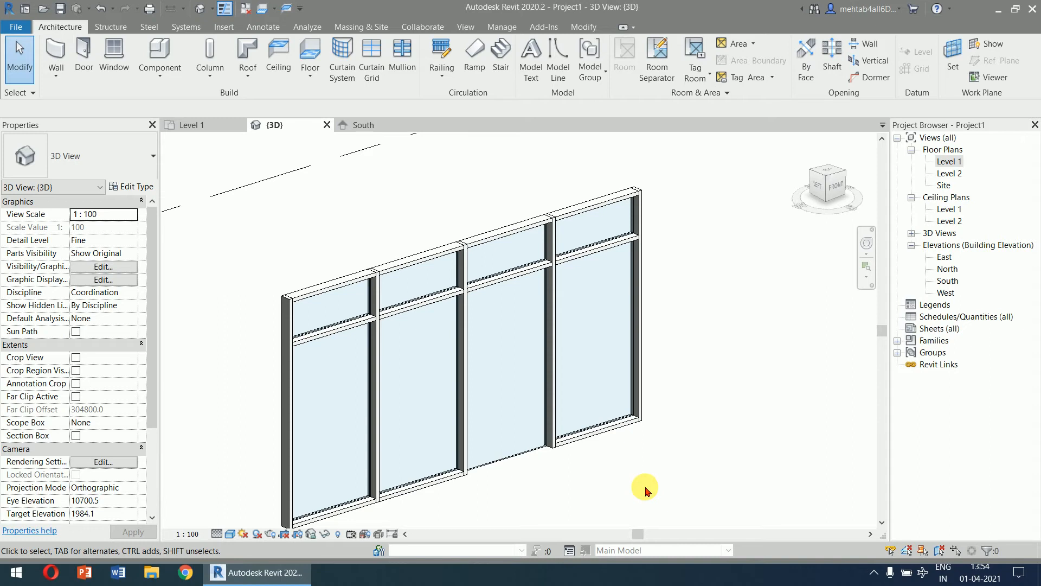
Make the four top mullions of the Storefront wall continuous across the vertical mullions and deselect them.
scroll(683, 418, "up", 4)
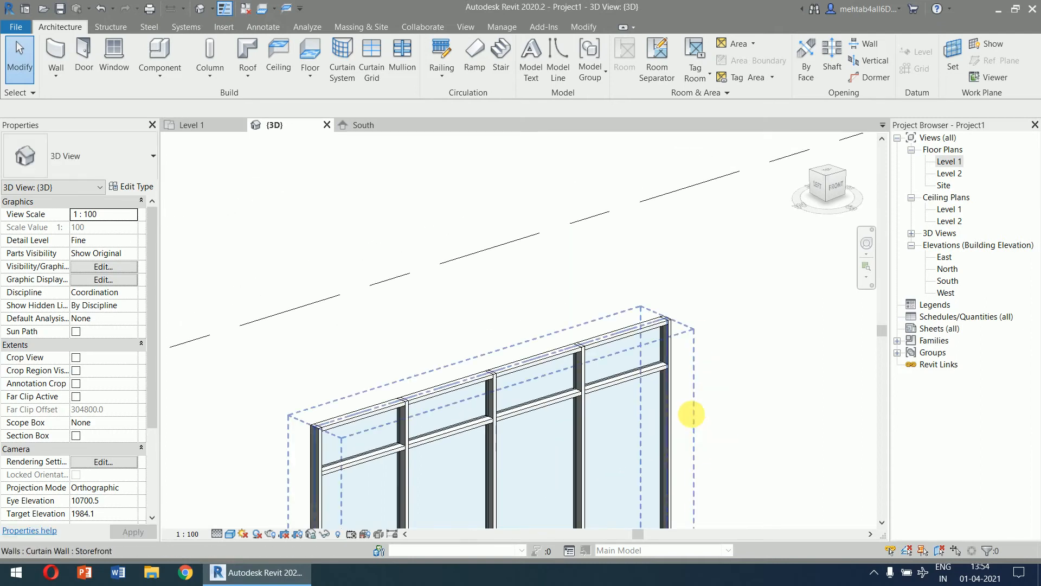
middle_click_drag(692, 414, 682, 393, "shift")
scroll(435, 353, "up", 5)
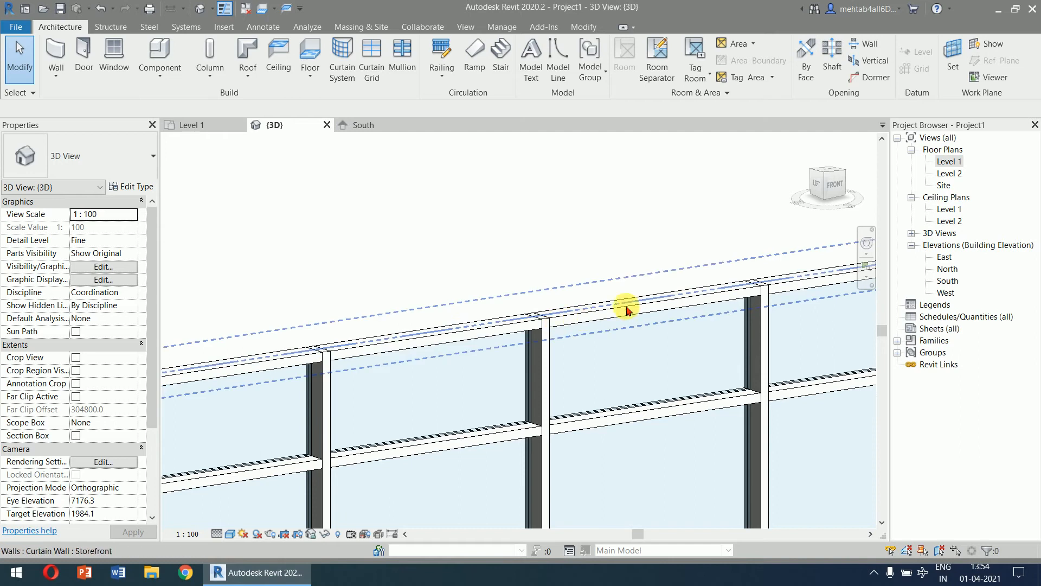
scroll(757, 292, "down", 2)
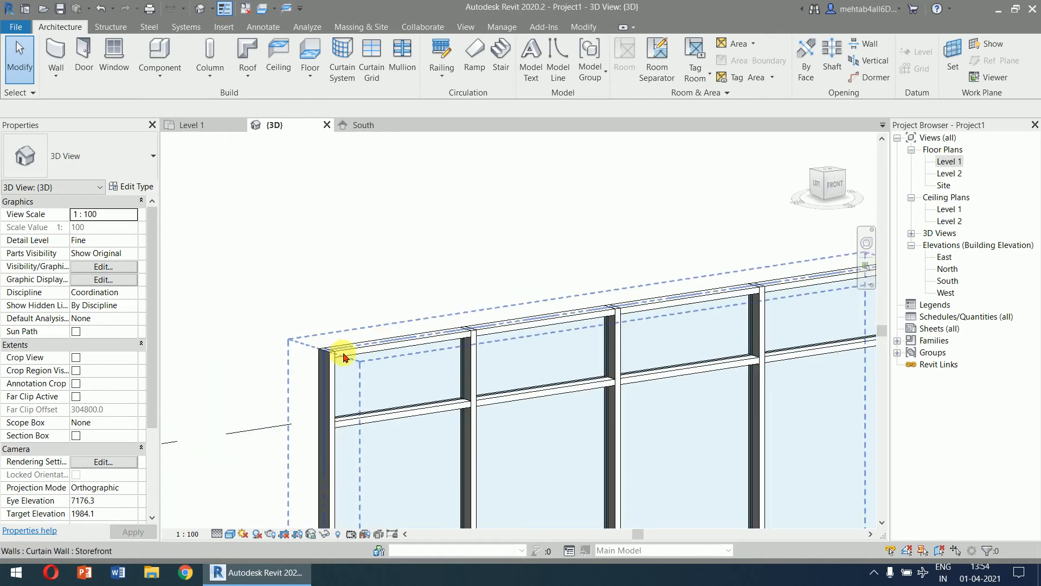
scroll(430, 342, "up", 3)
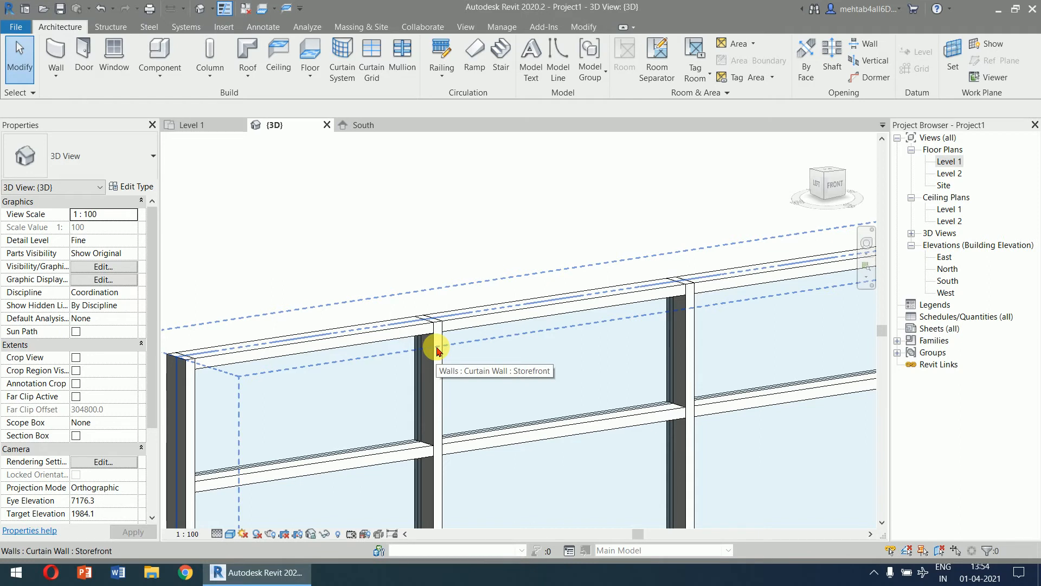
scroll(551, 395, "down", 3)
middle_click_drag(551, 396, 494, 347)
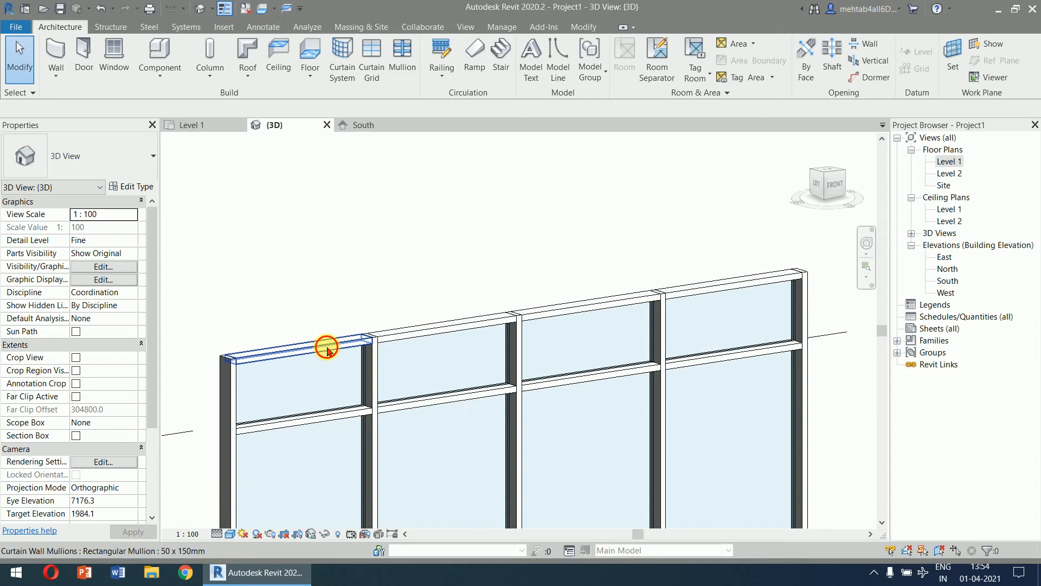
left_click(328, 352)
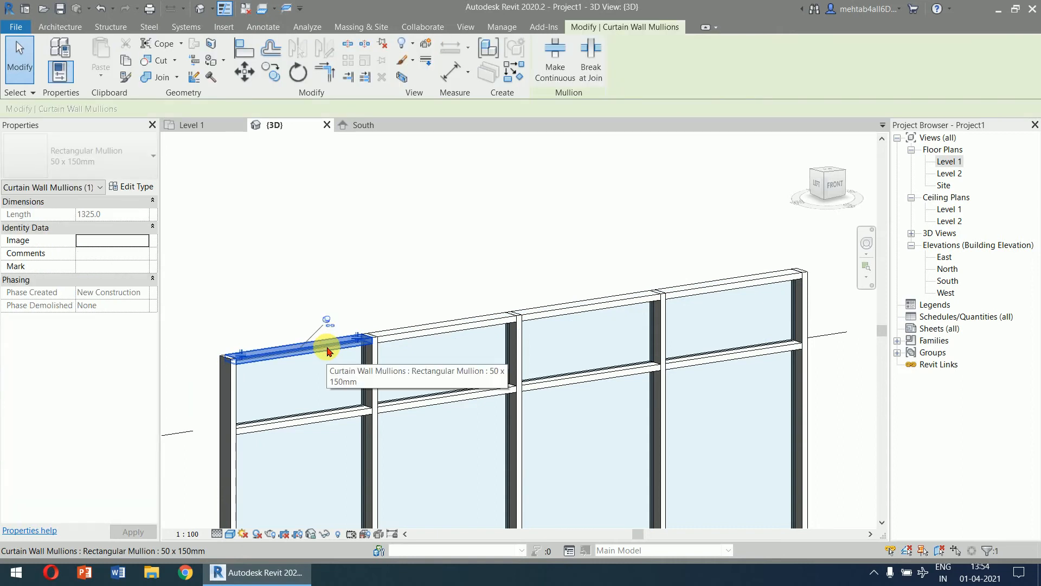
left_click(424, 334, "ctrl")
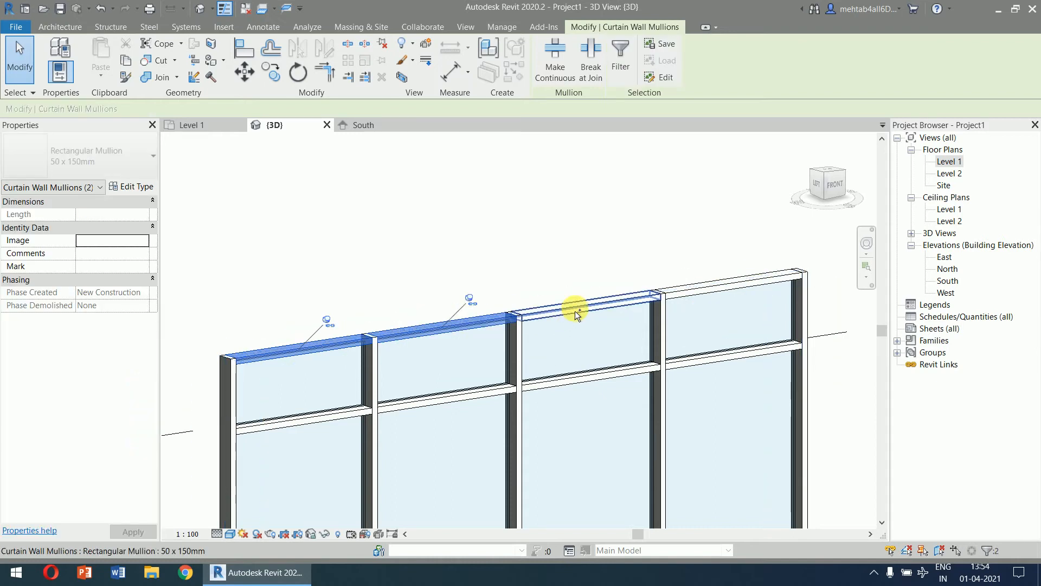
left_click(575, 311, "ctrl")
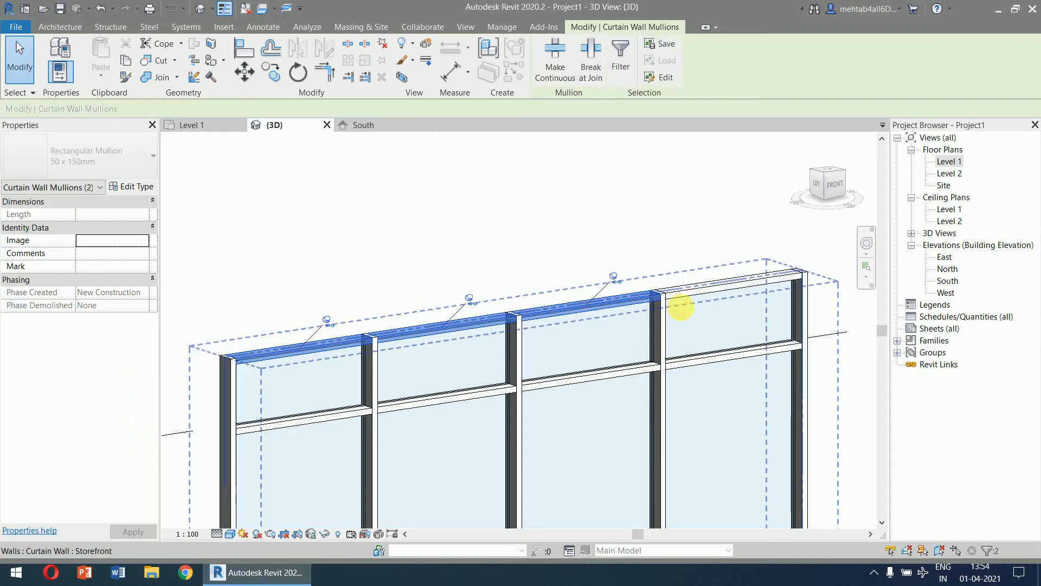
left_click(720, 292, "ctrl")
left_click(558, 80)
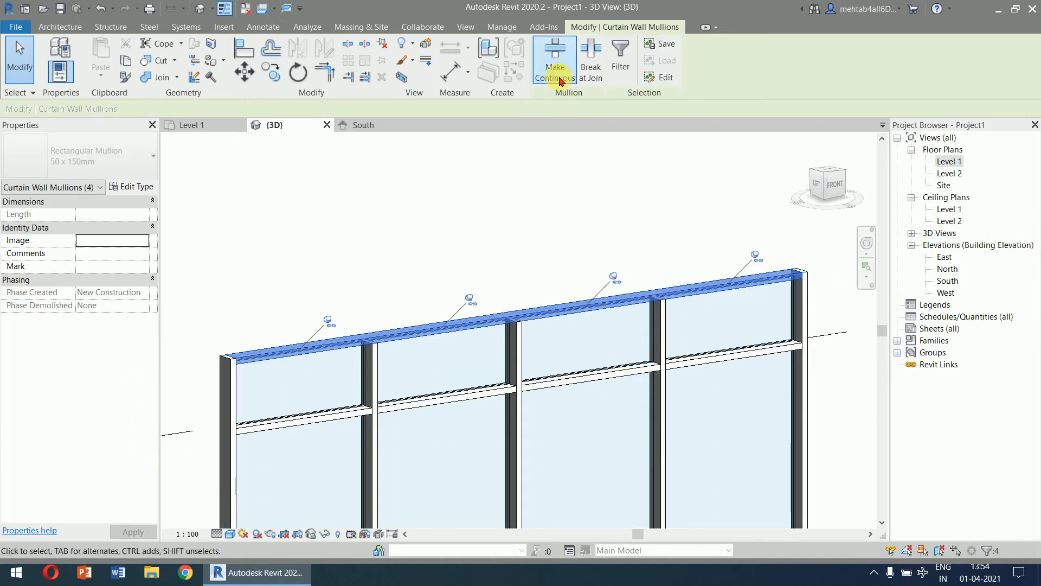
left_click(550, 202)
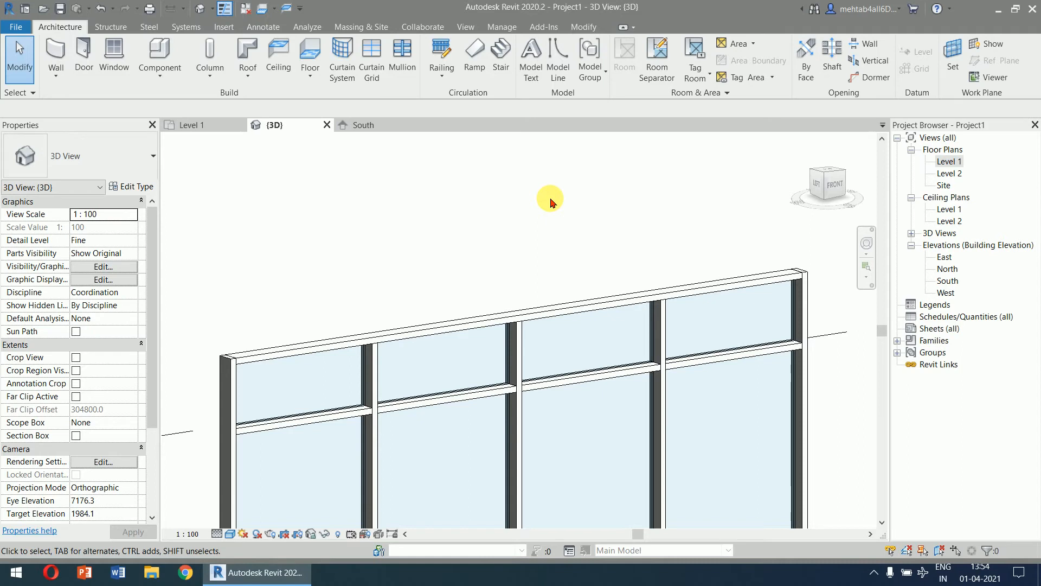
Make the bottom mullion in the first bay of the Storefront wall continuous and deselect it.
scroll(550, 202, "down", 5)
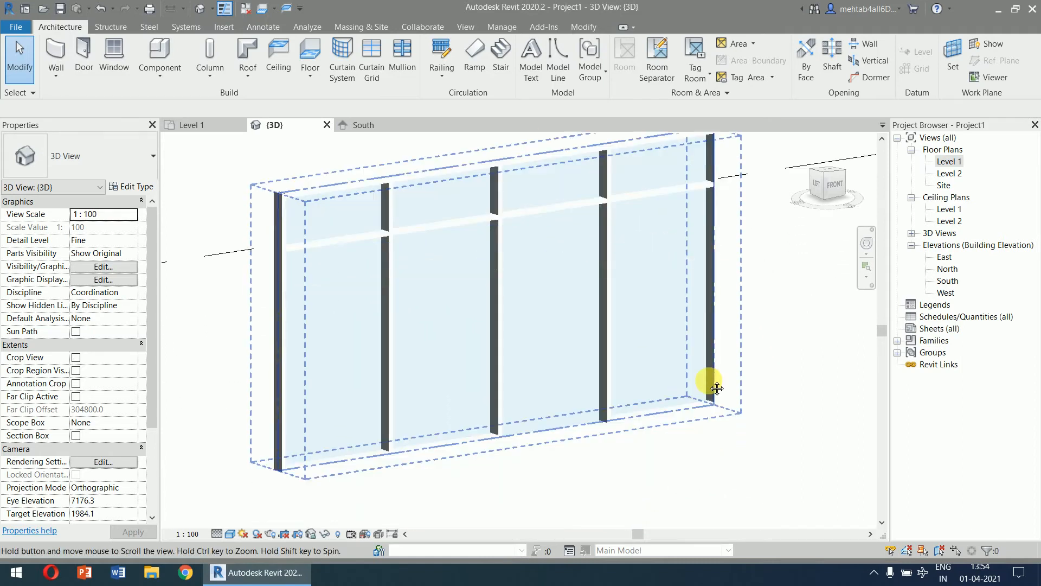
scroll(399, 436, "up", 8)
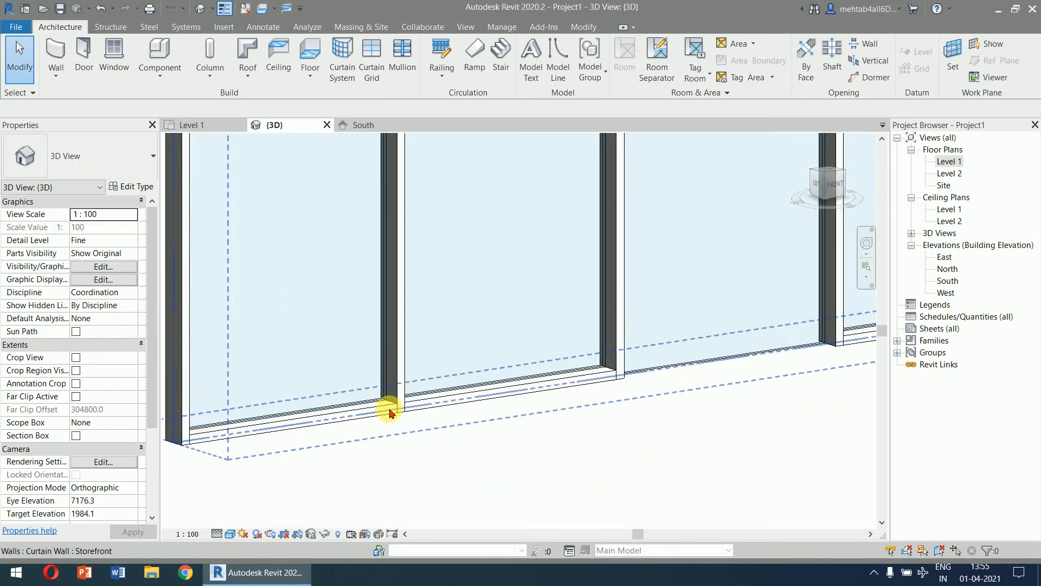
left_click(373, 409)
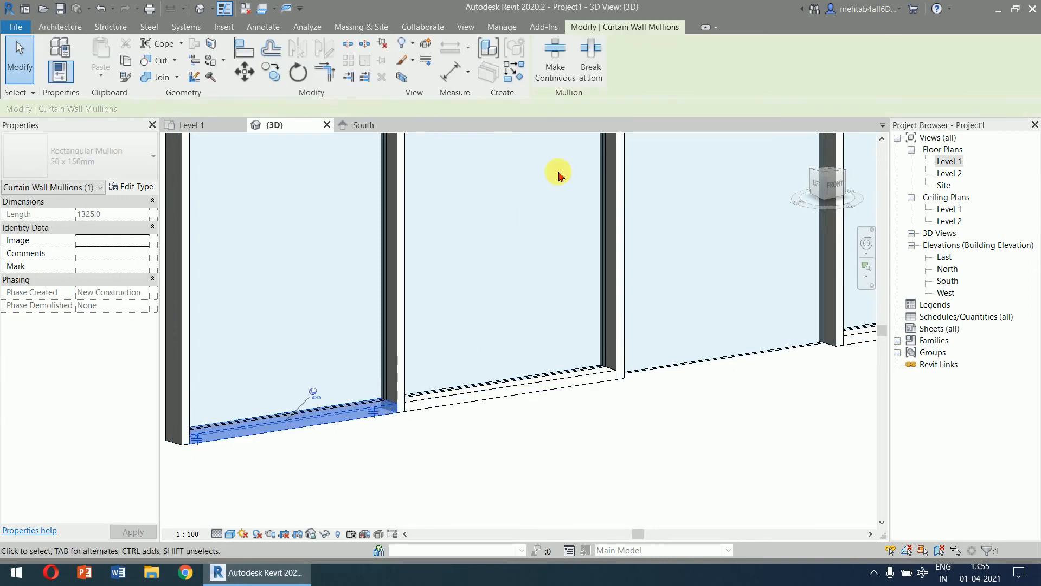
left_click(555, 60)
left_click(604, 441)
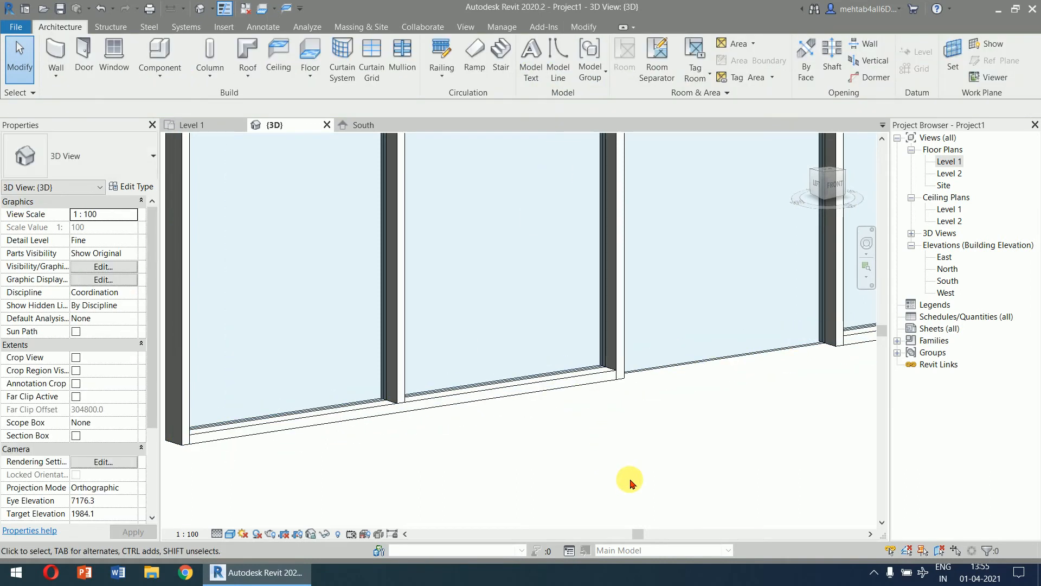
Set the horizontal grid spacing of the Storefront wall type to 2100 and apply it to the wall.
scroll(632, 480, "down", 2)
middle_click_drag(716, 480, 561, 492)
middle_click_drag(645, 472, 673, 493)
scroll(670, 491, "down", 4)
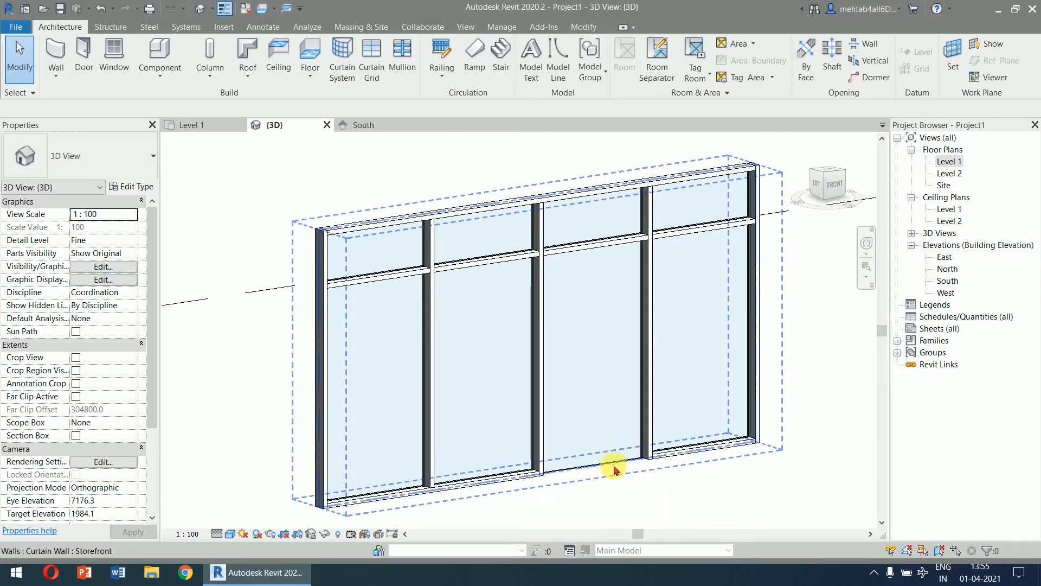
left_click(614, 464)
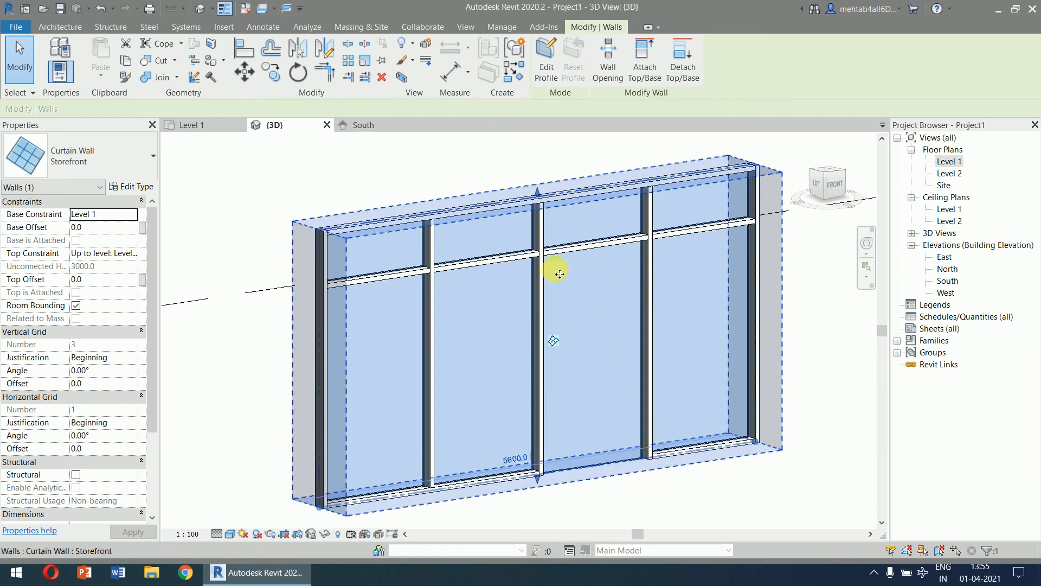
left_click(727, 510)
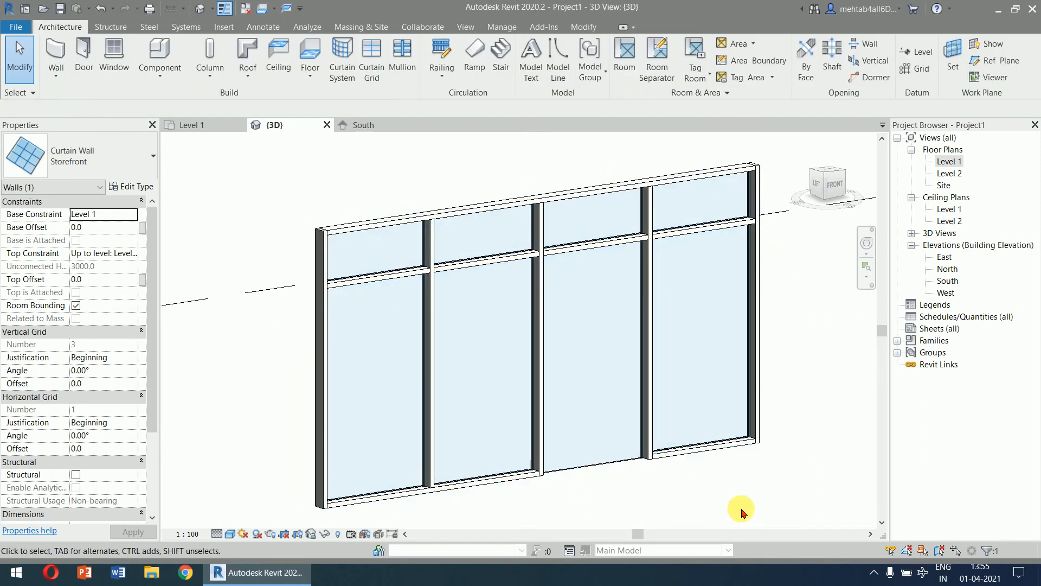
left_click(327, 230)
left_click(132, 186)
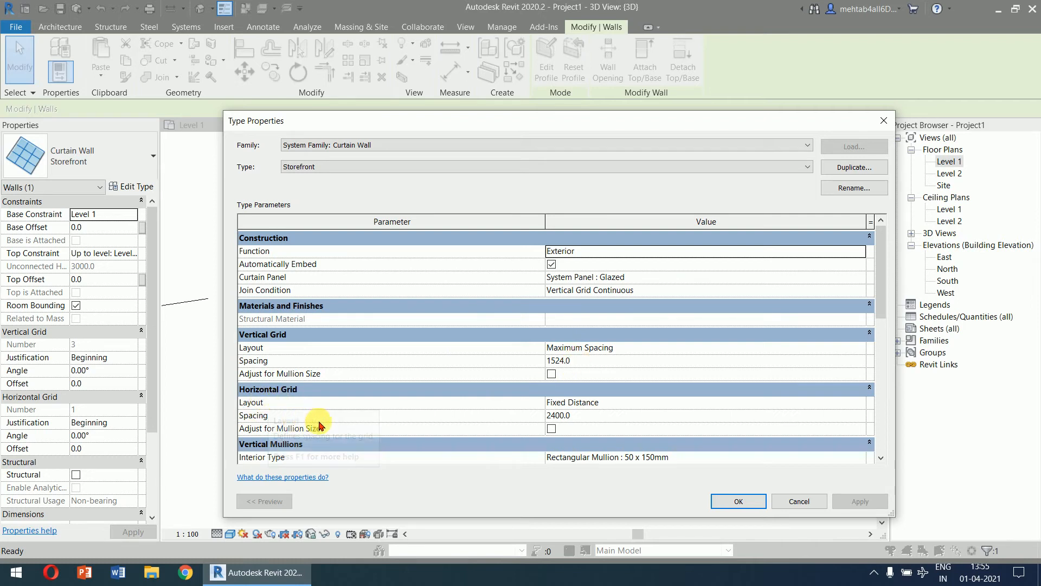
left_click(606, 418)
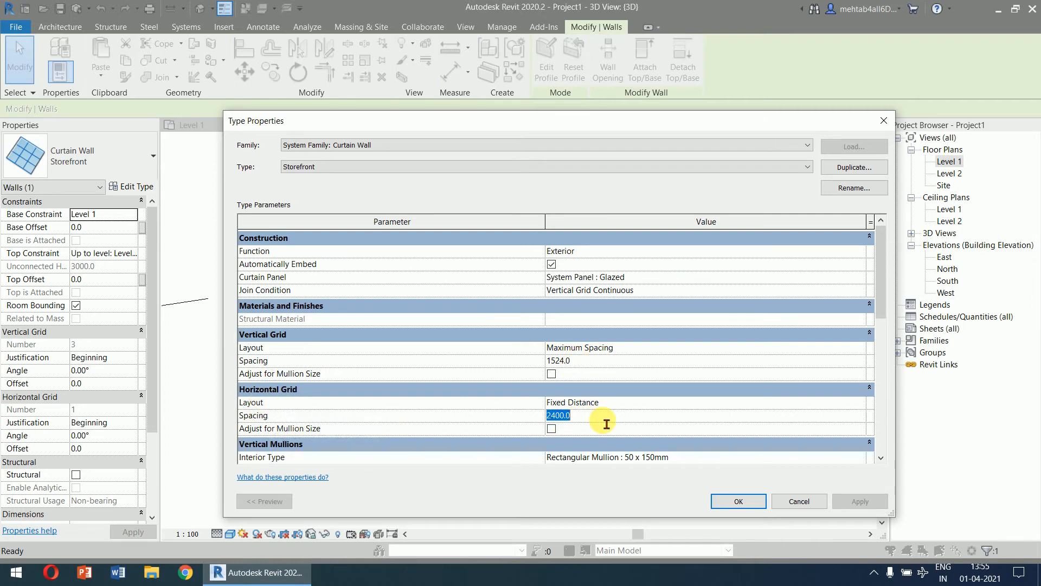
type("21")
key("Return")
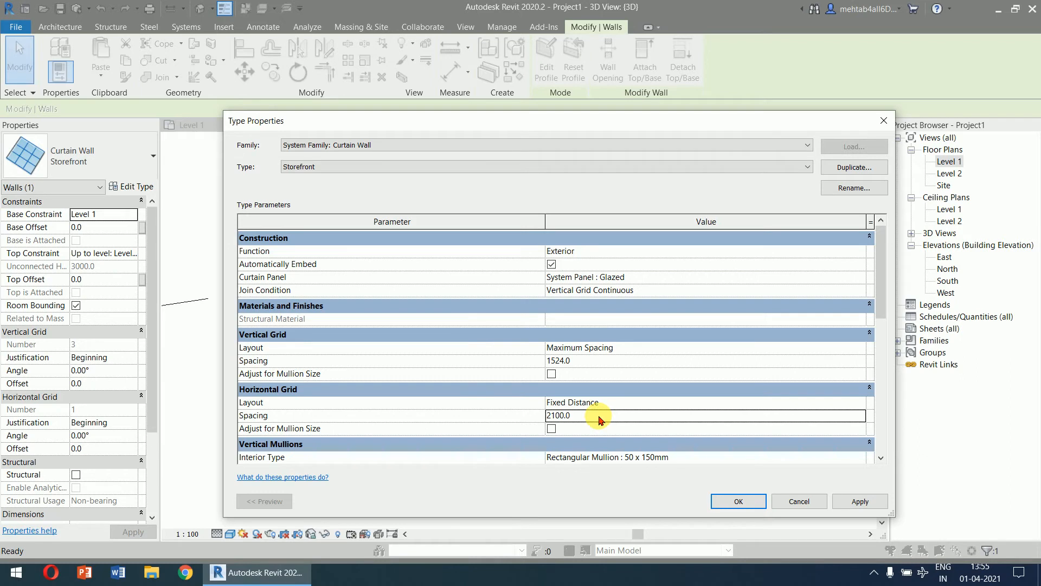
left_click(860, 501)
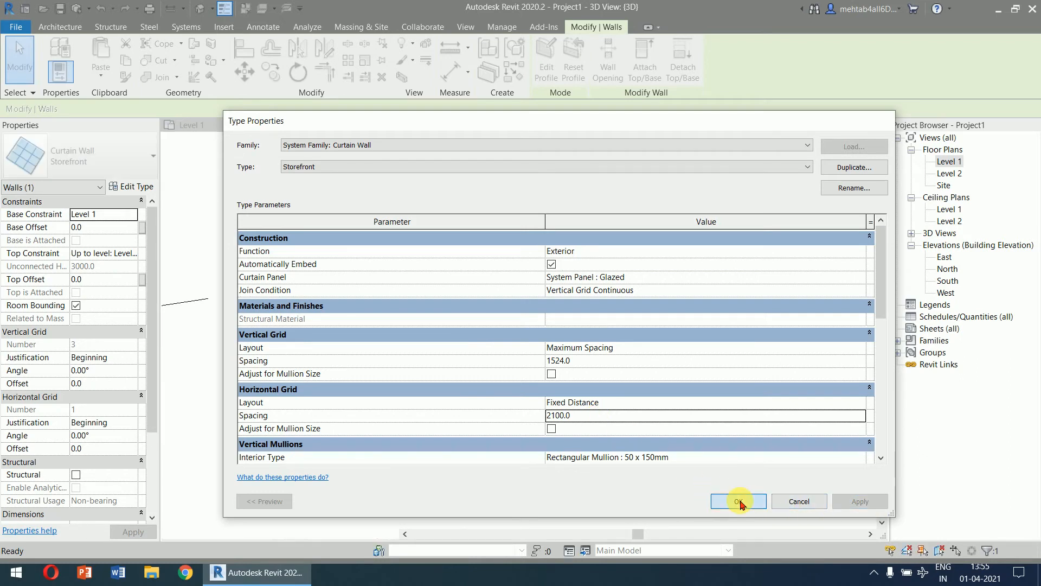
left_click(739, 501)
left_click(767, 425)
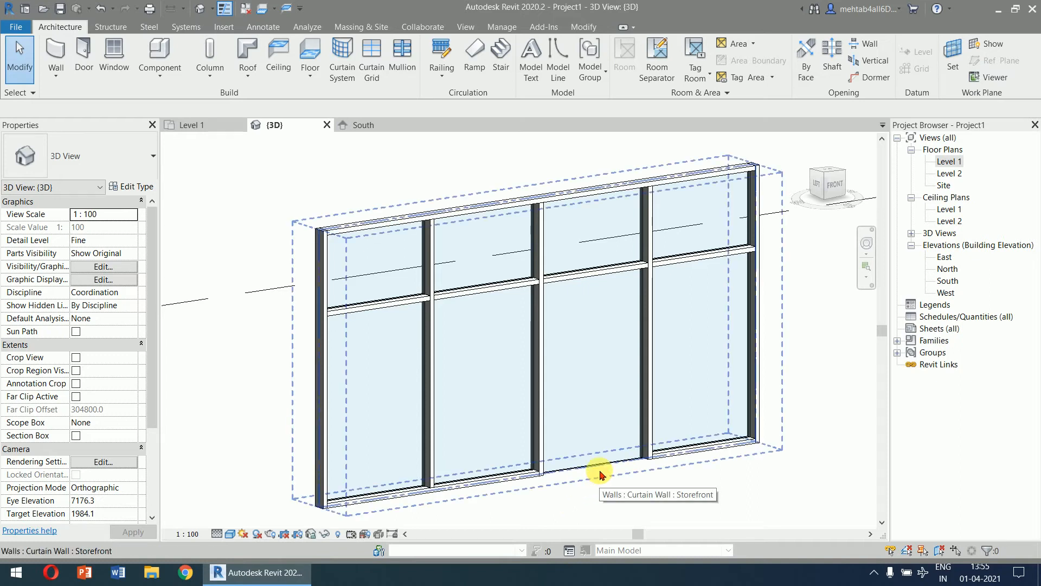
Open the Level 1 floor plan to examine the Storefront wall's bay without a bottom mullion.
double_click(948, 161)
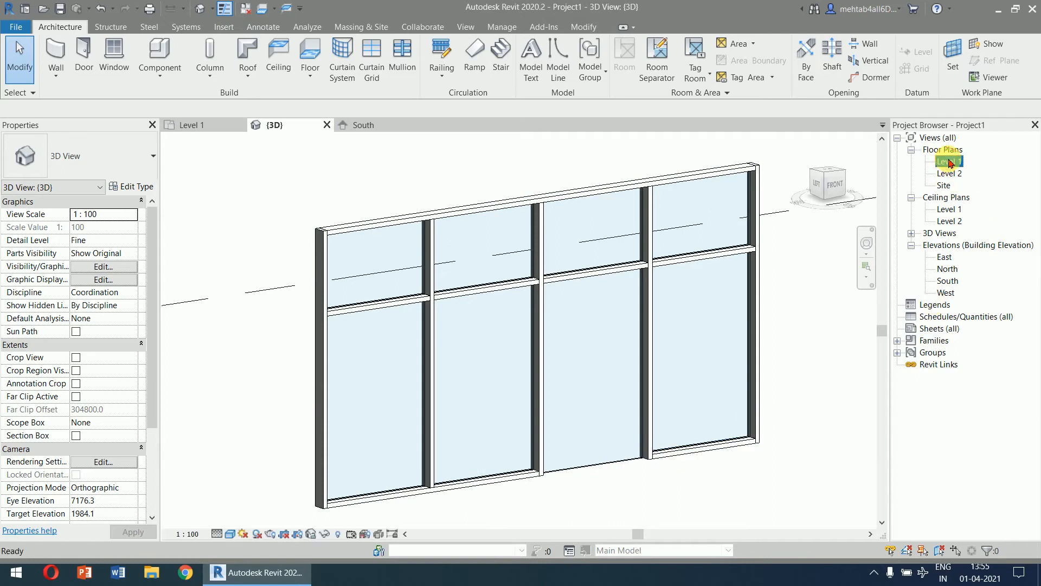
scroll(537, 353, "up", 5)
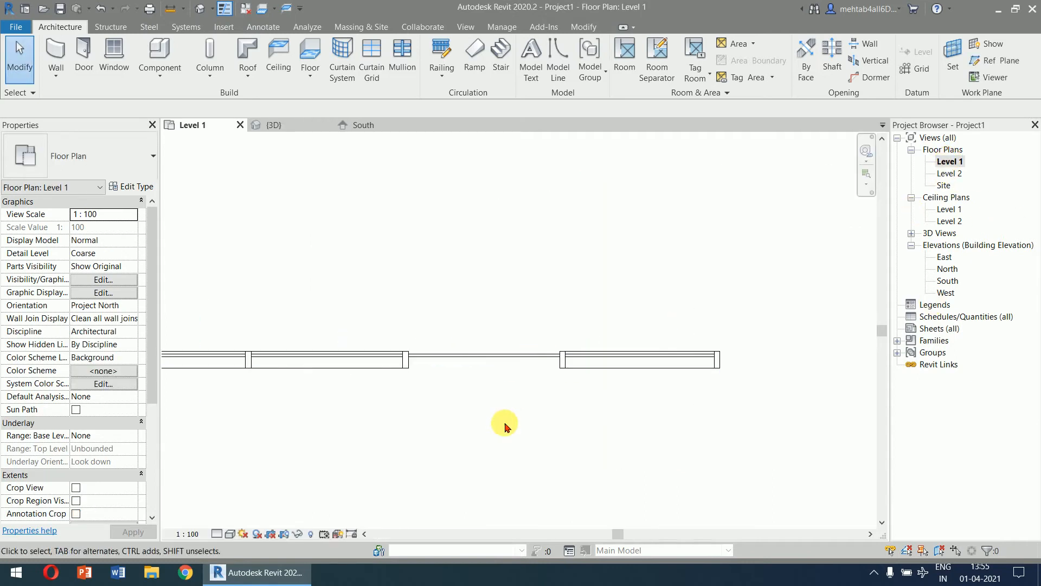
scroll(571, 423, "down", 1)
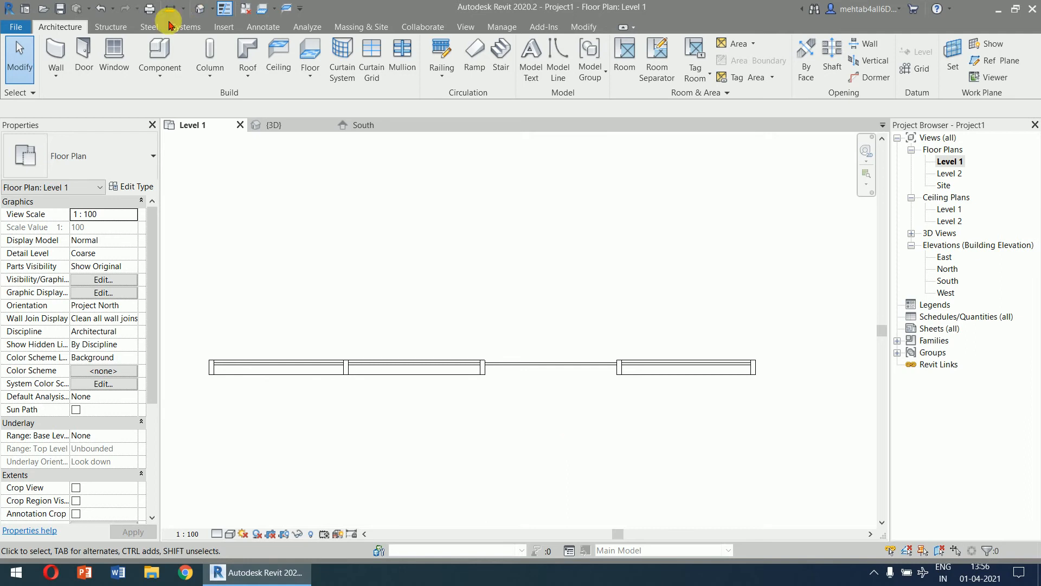
left_click(87, 63)
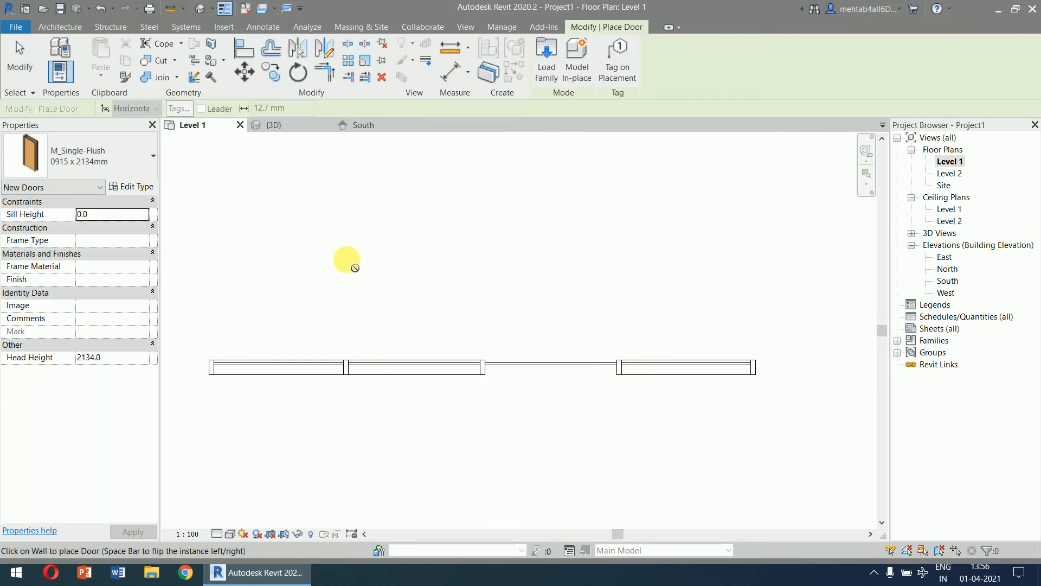
right_click(310, 226)
left_click(331, 232)
right_click(302, 205)
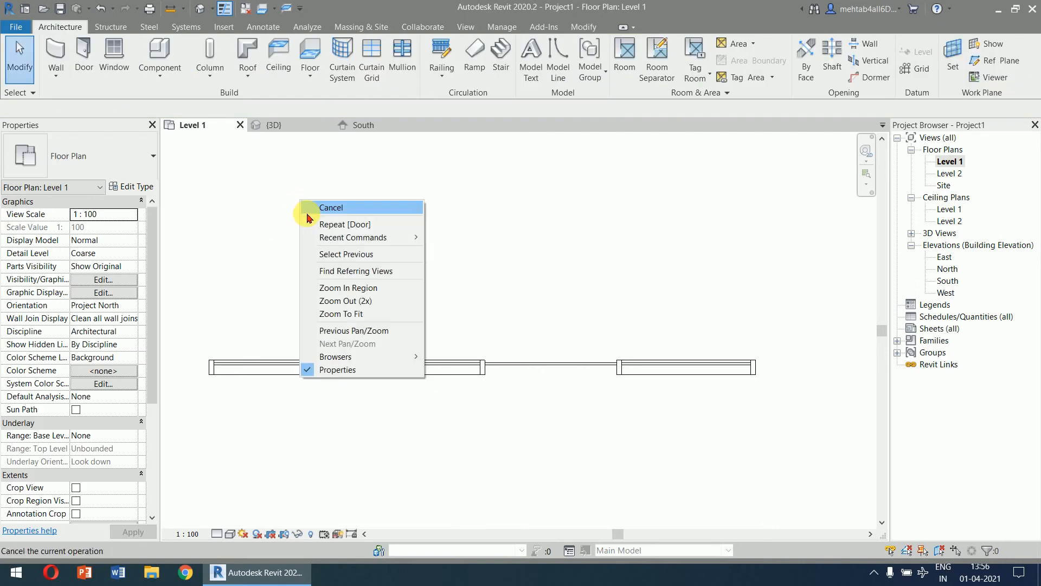
left_click(310, 209)
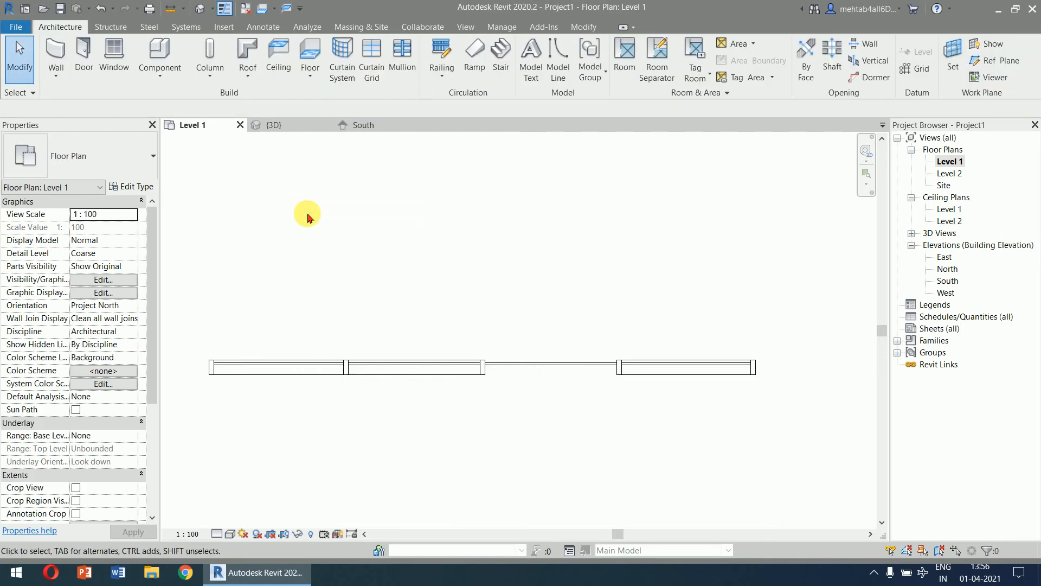
Load the three curtain wall door families (Double-Glass, Double-Storefront and Single-Glass) from the metric library's Doors folder.
left_click(231, 28)
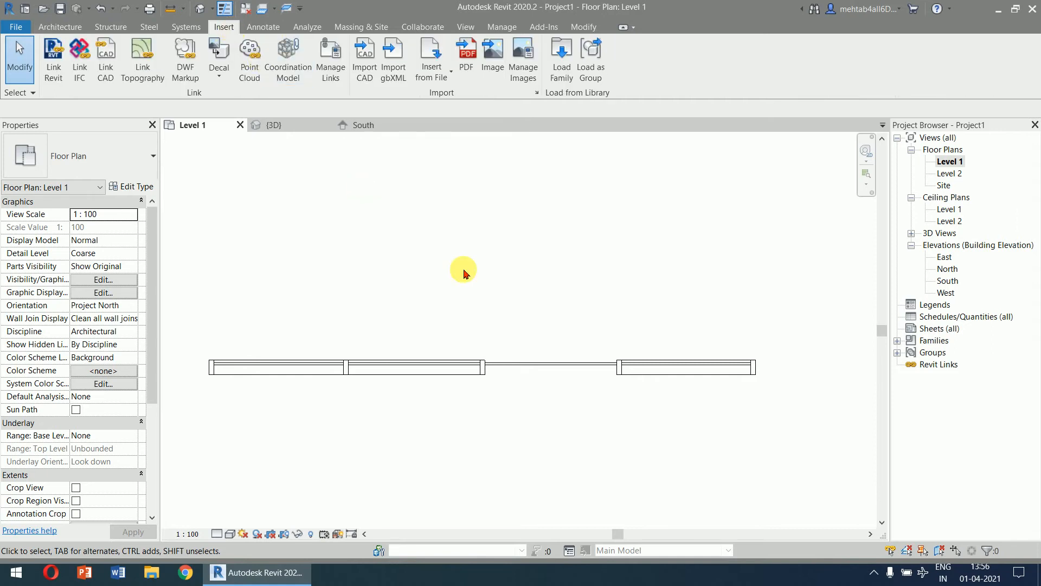
left_click(563, 70)
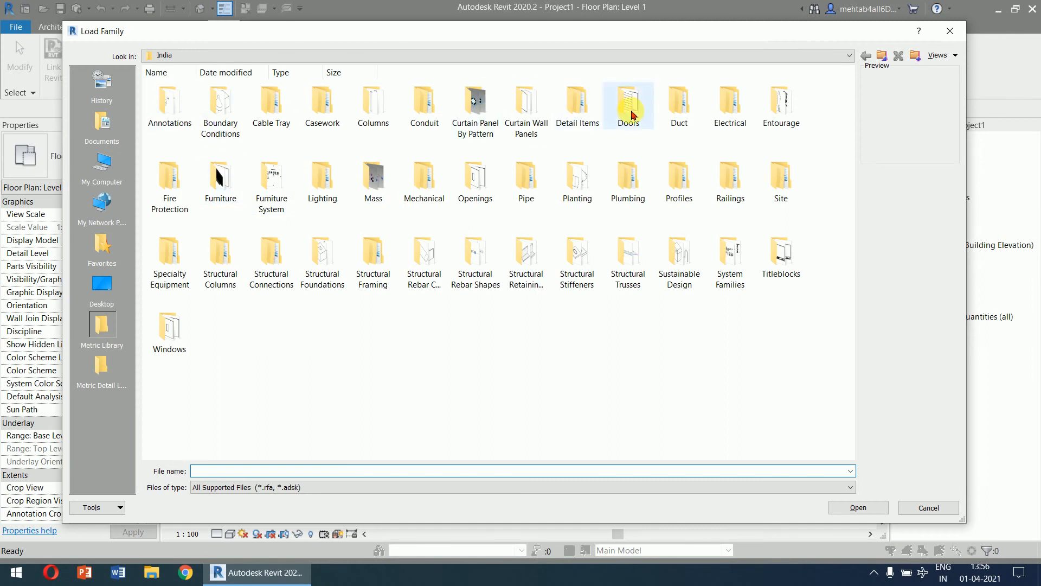
double_click(631, 111)
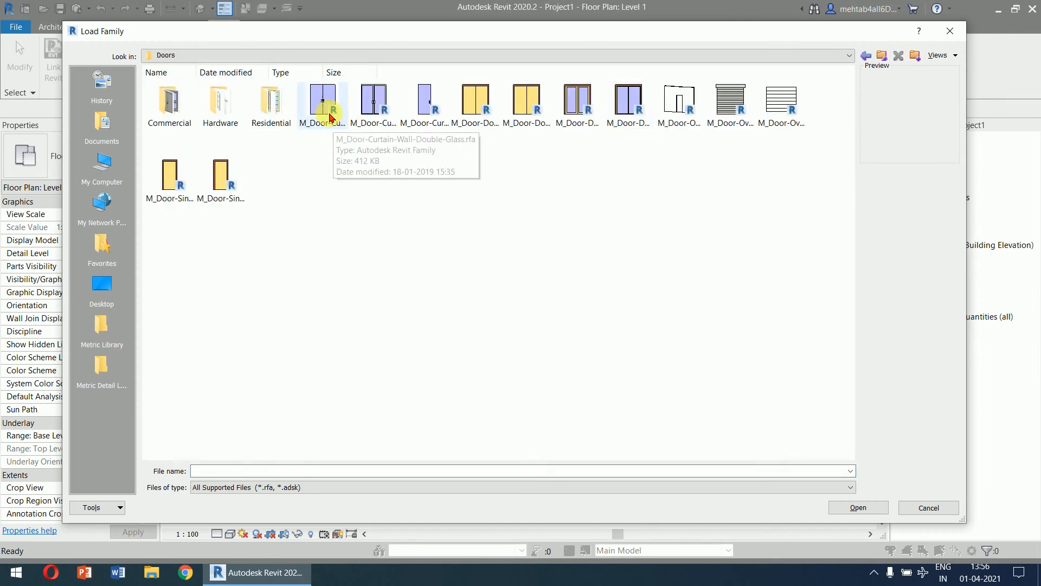
left_click(326, 103)
left_click_drag(441, 155, 336, 102)
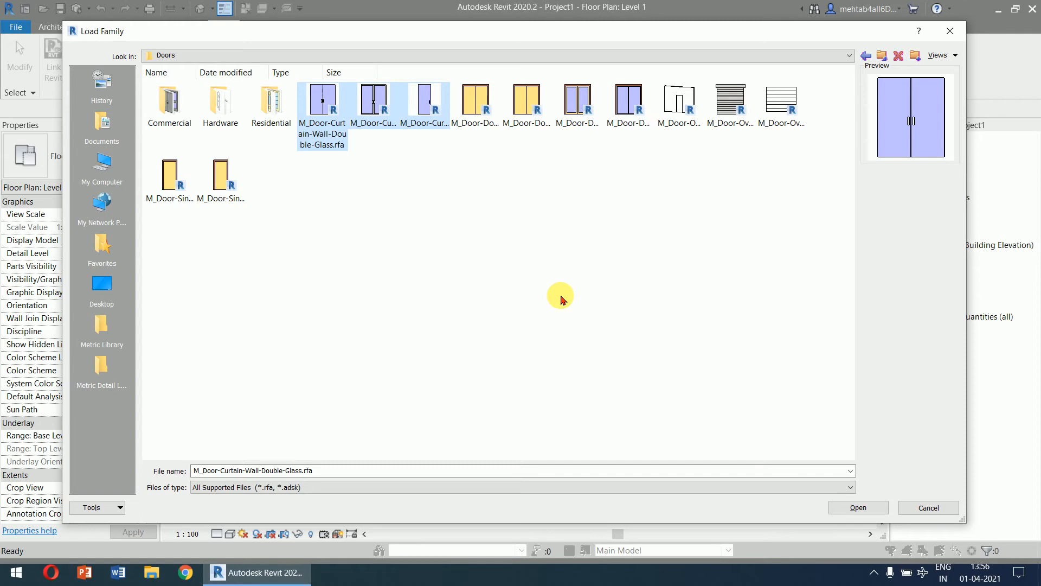
left_click(882, 508)
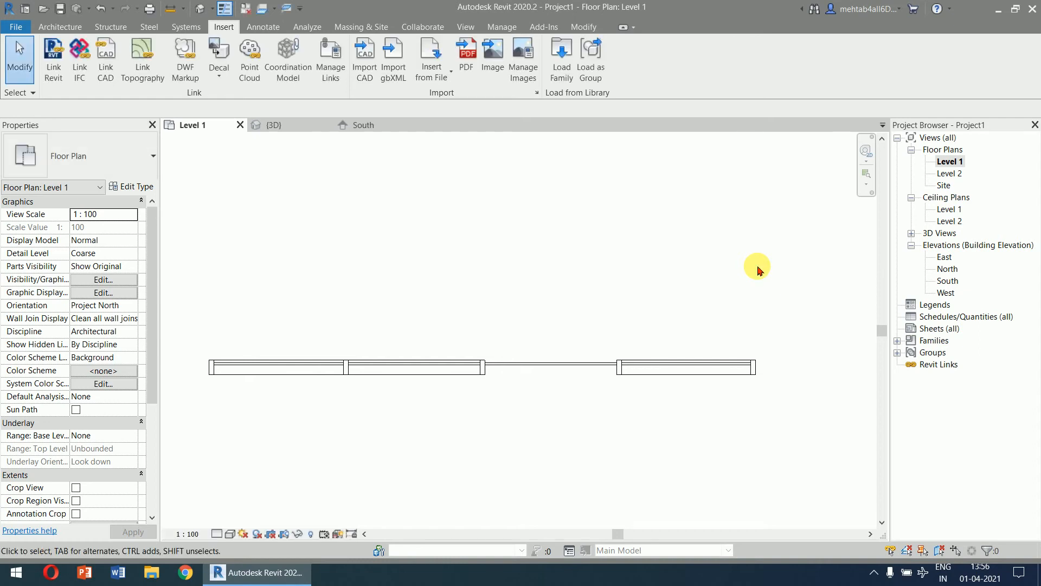
Unpin the third bay's lower panel in 3D and change it to M_Door-Curtain-Wall-Single-Glass, checking the door in the Level 1 plan.
left_click(289, 125)
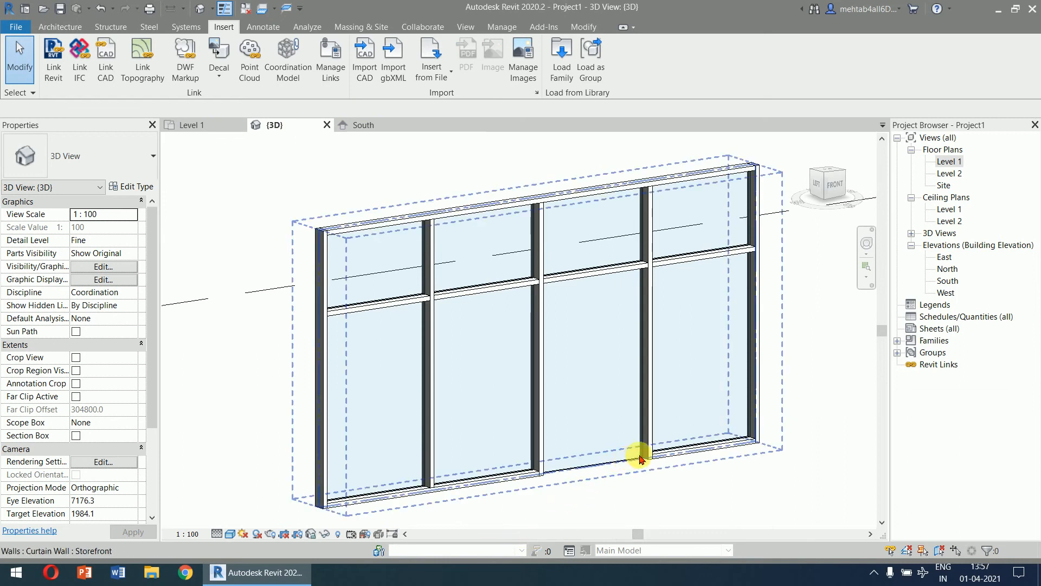
key("Tab")
left_click(639, 416)
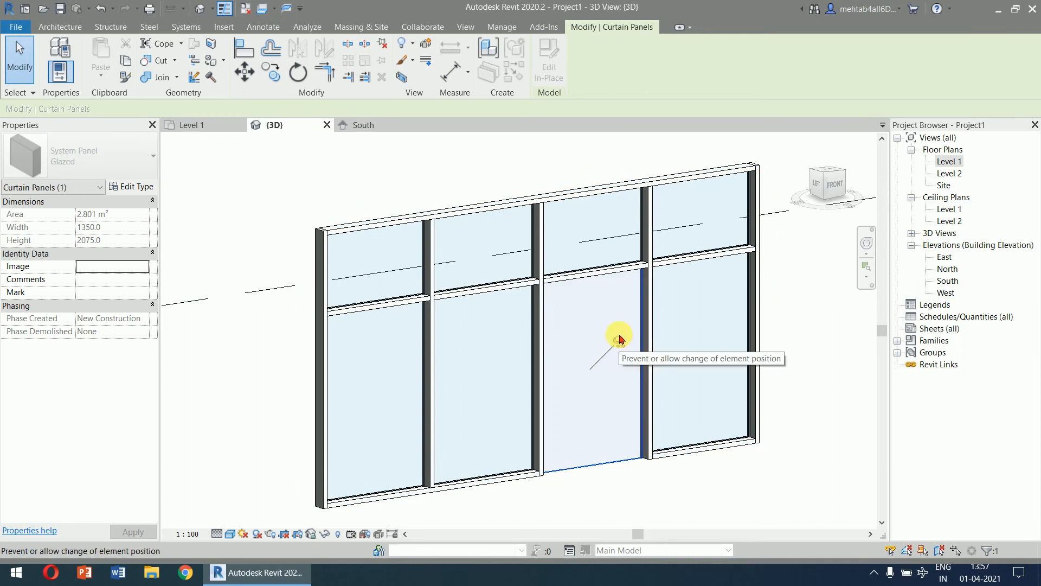
left_click(619, 340)
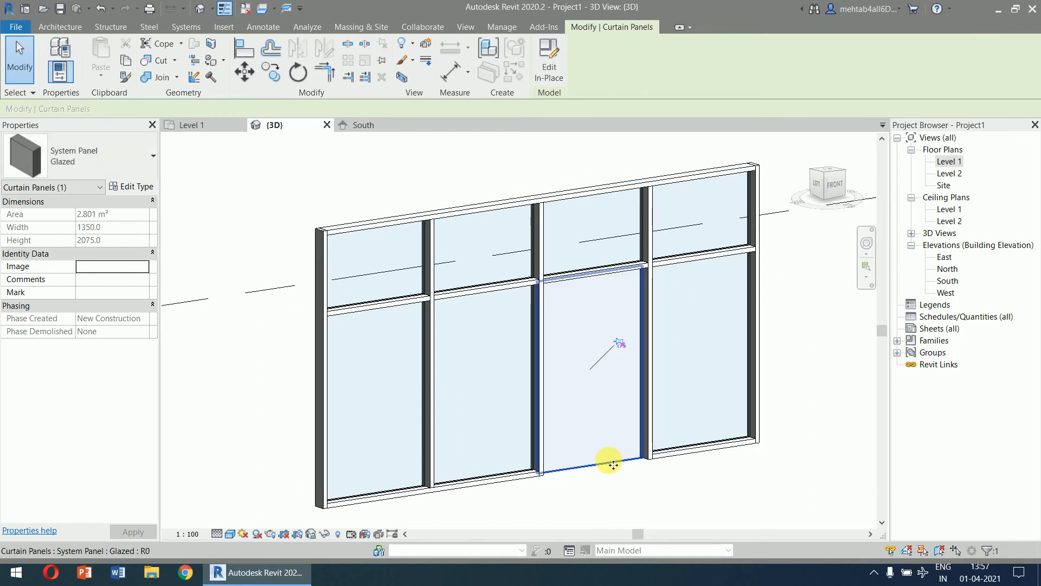
left_click(128, 157)
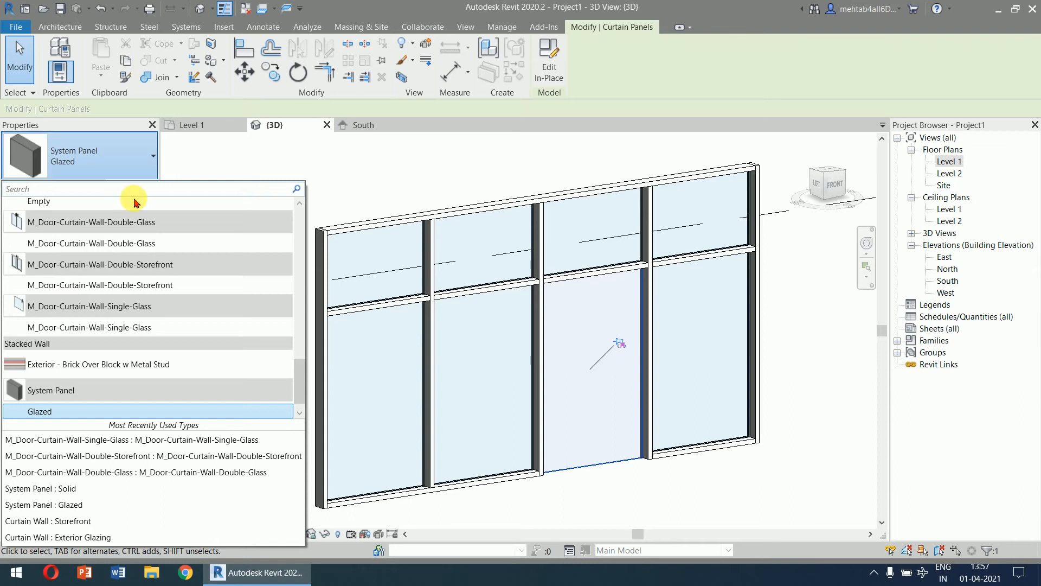
left_click(150, 328)
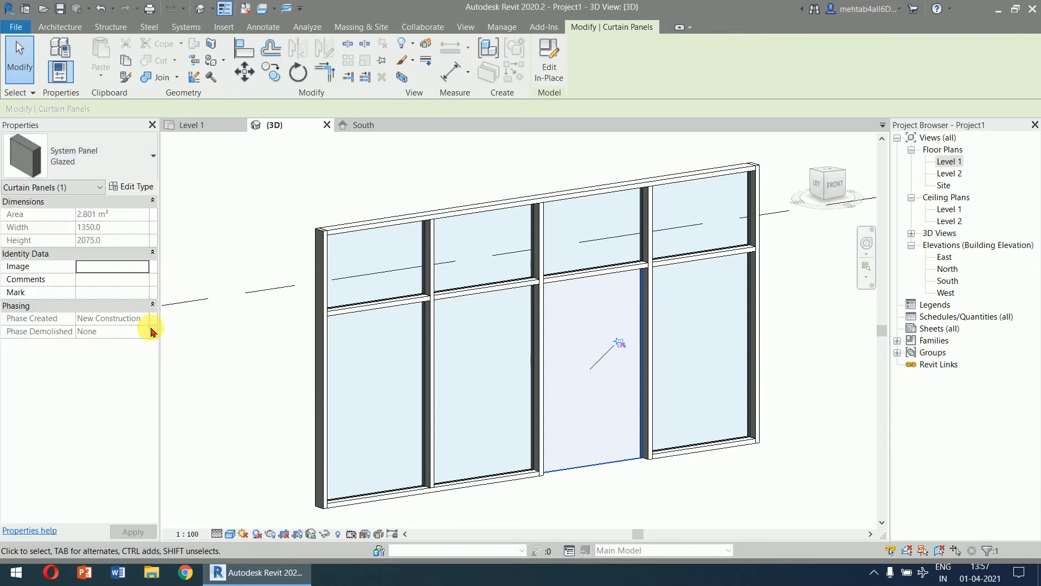
left_click(736, 484)
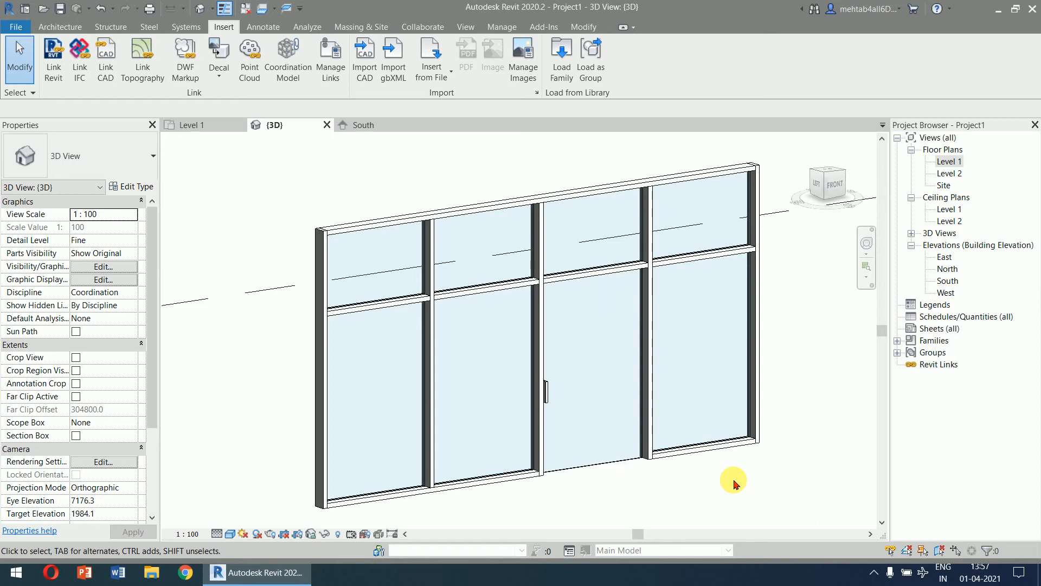
double_click(949, 163)
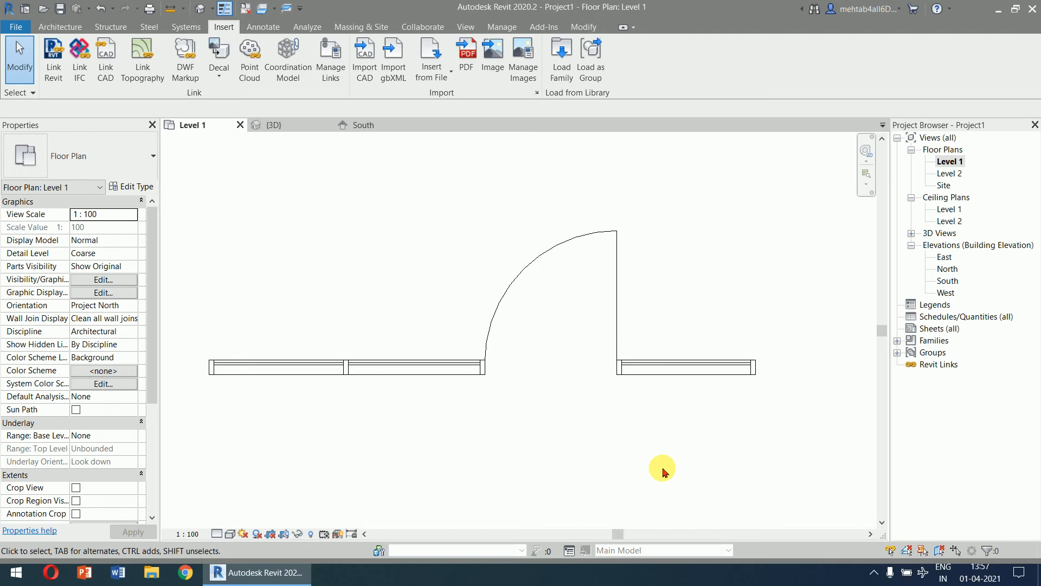
Unpin the second bay's upper panel in the 3D view and change it to System Panel Solid.
left_click(280, 126)
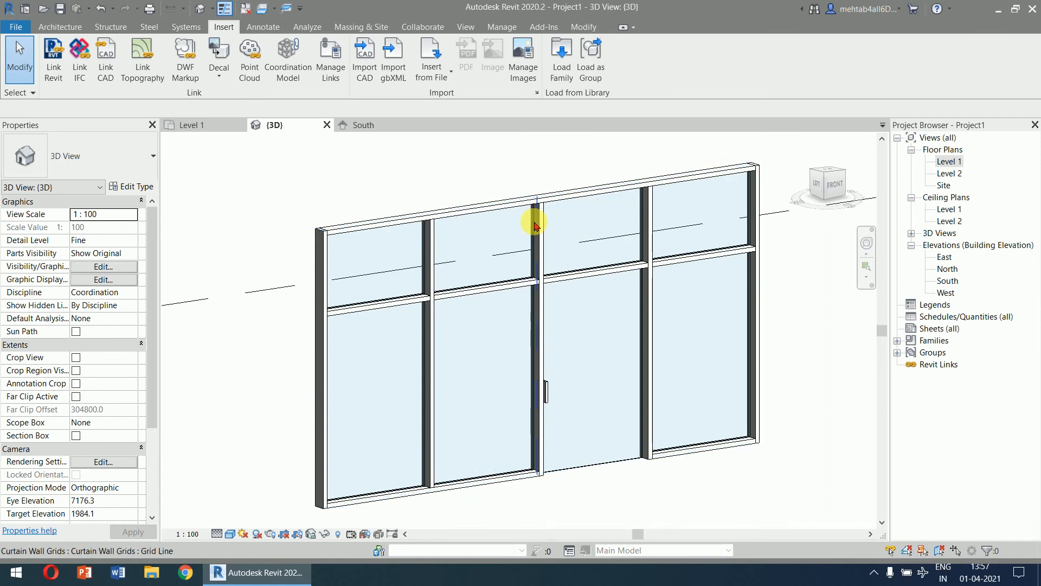
left_click(534, 228)
key("Escape")
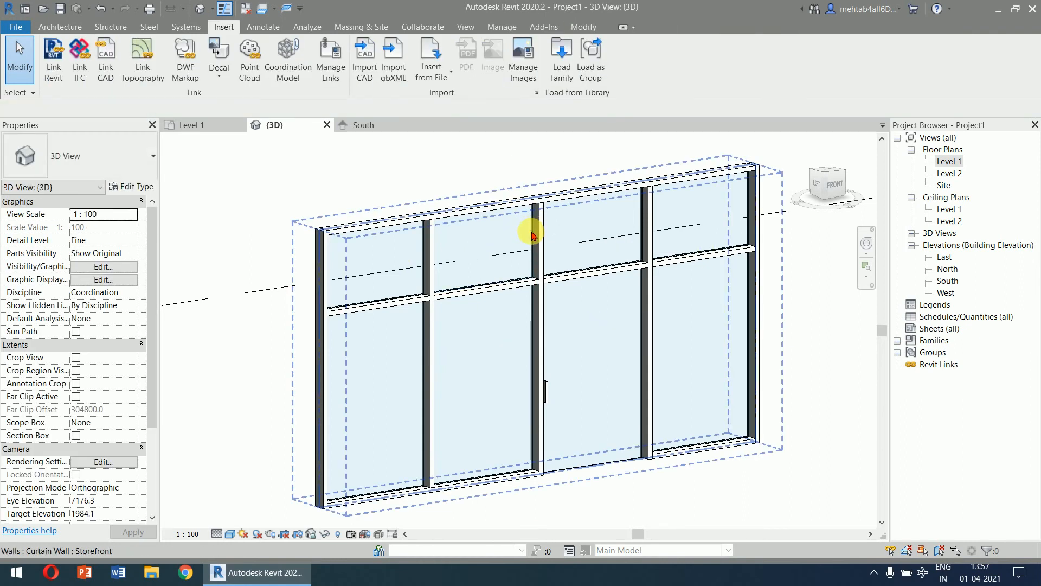
key("Tab")
left_click(532, 234)
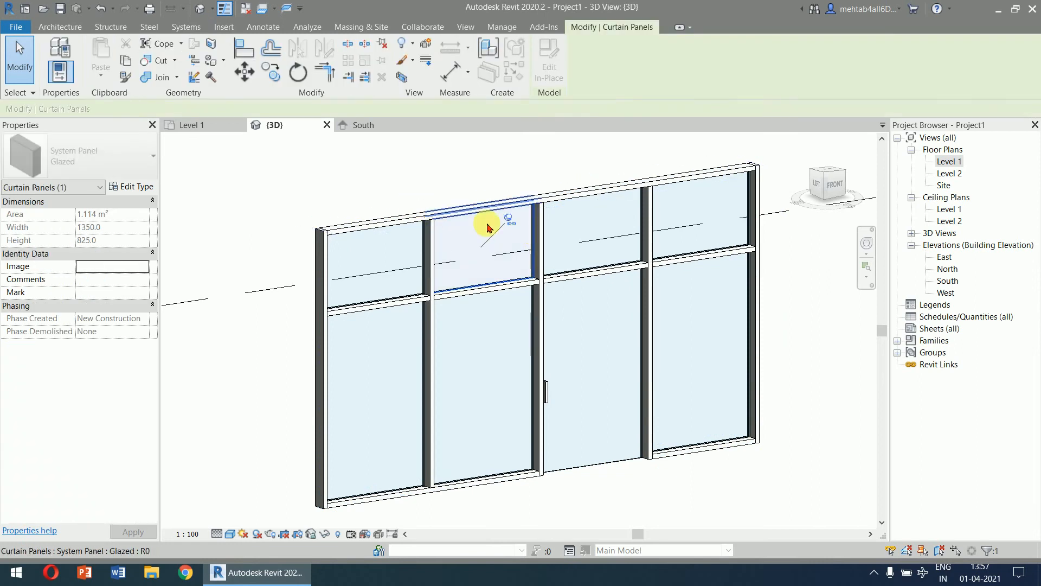
left_click(130, 163)
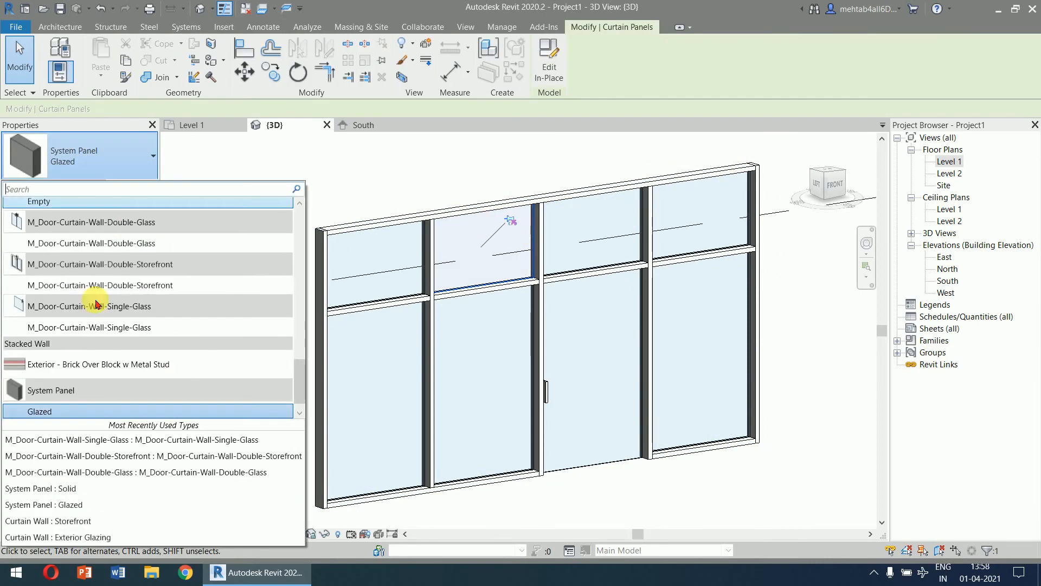
scroll(84, 422, "down", 1)
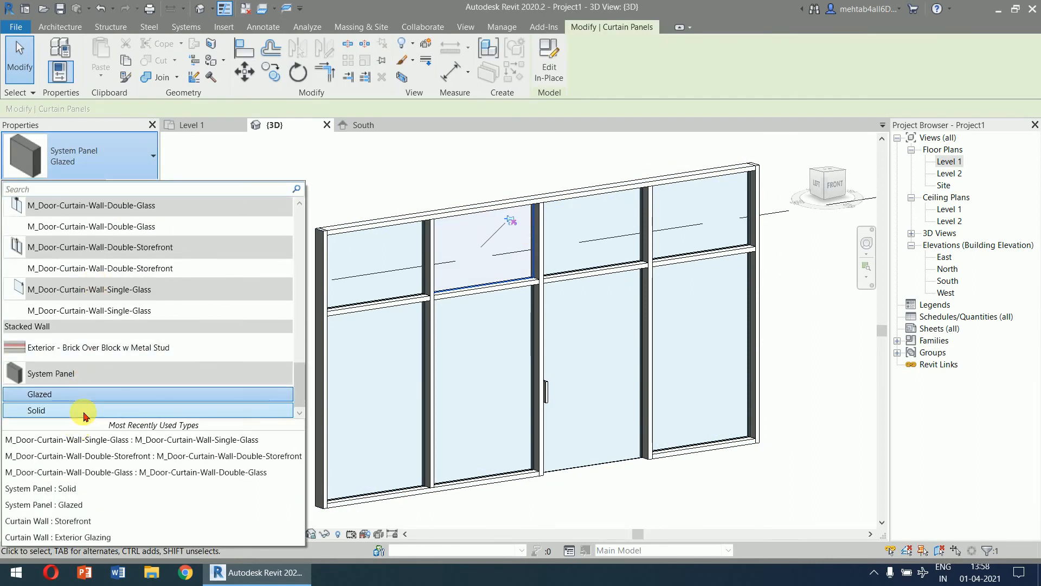
left_click(54, 409)
left_click(428, 175)
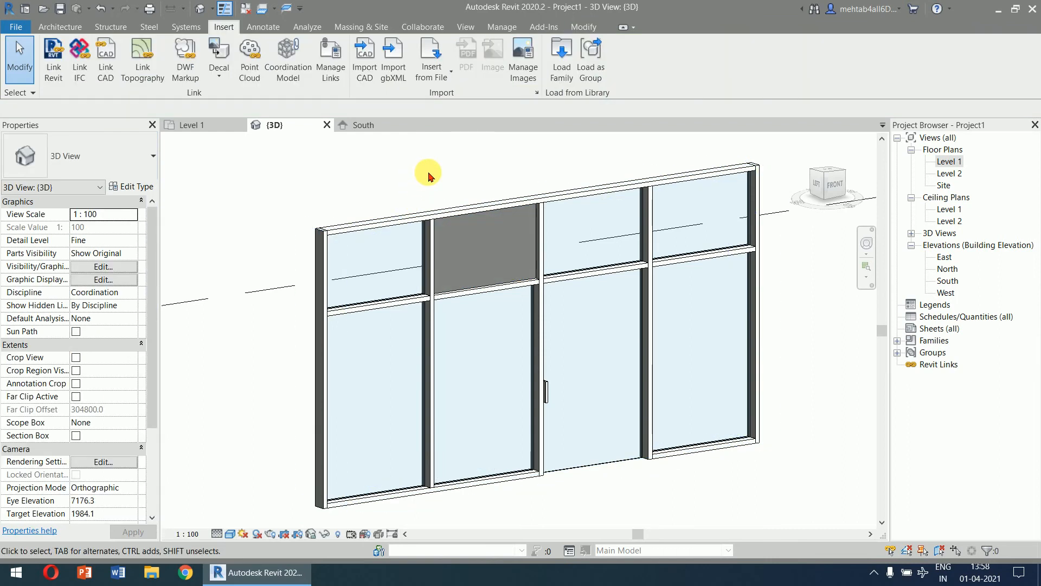
Set the 3D view's visual style to Realistic.
middle_click_drag(435, 170, 417, 213)
left_click(237, 529)
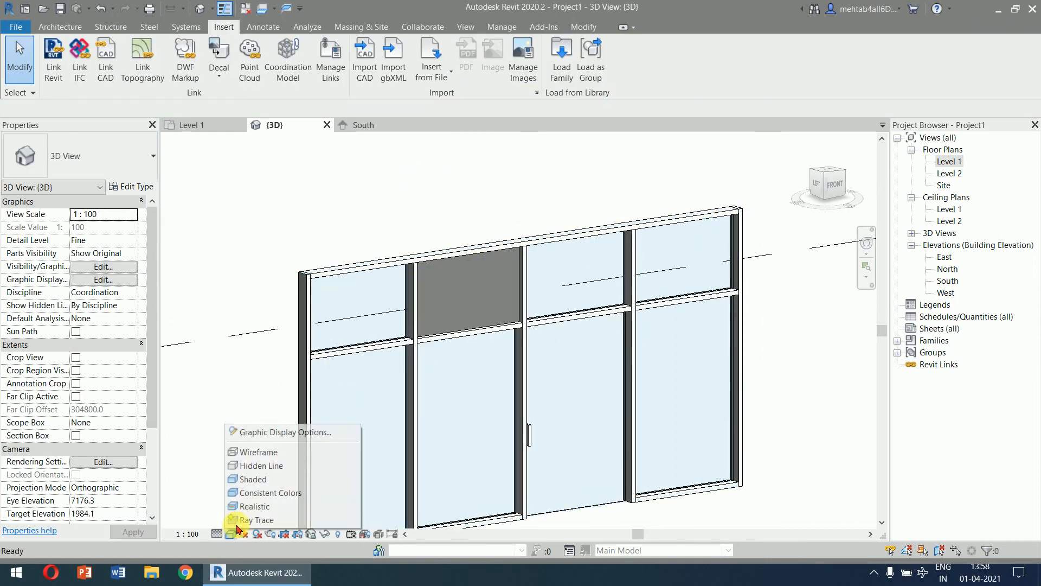
left_click(254, 506)
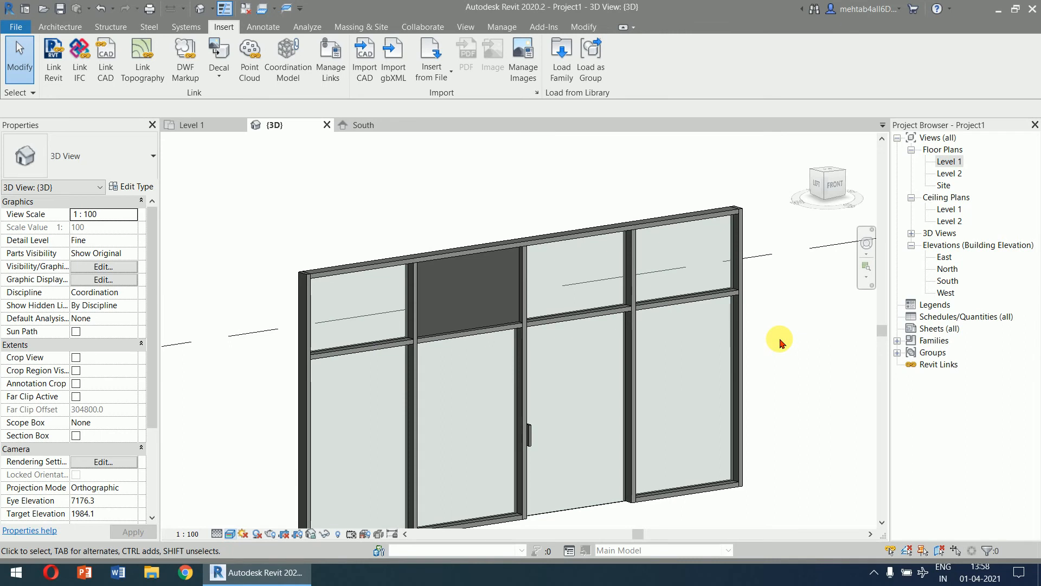
Change the material of the second bay's Solid system panel type to Gypsum Wall Board.
left_click(518, 262)
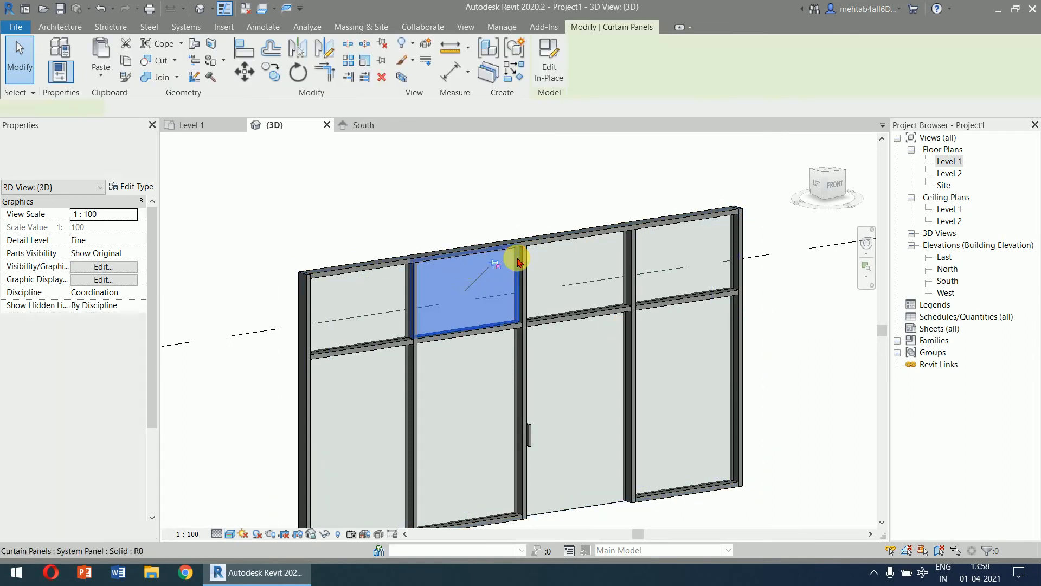
left_click(137, 188)
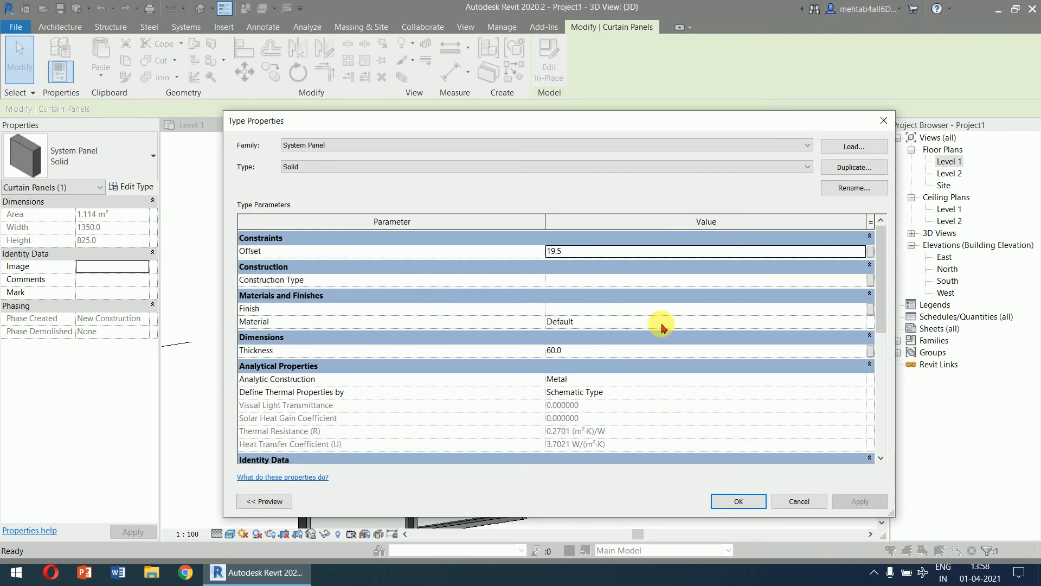
left_click(662, 325)
left_click(861, 321)
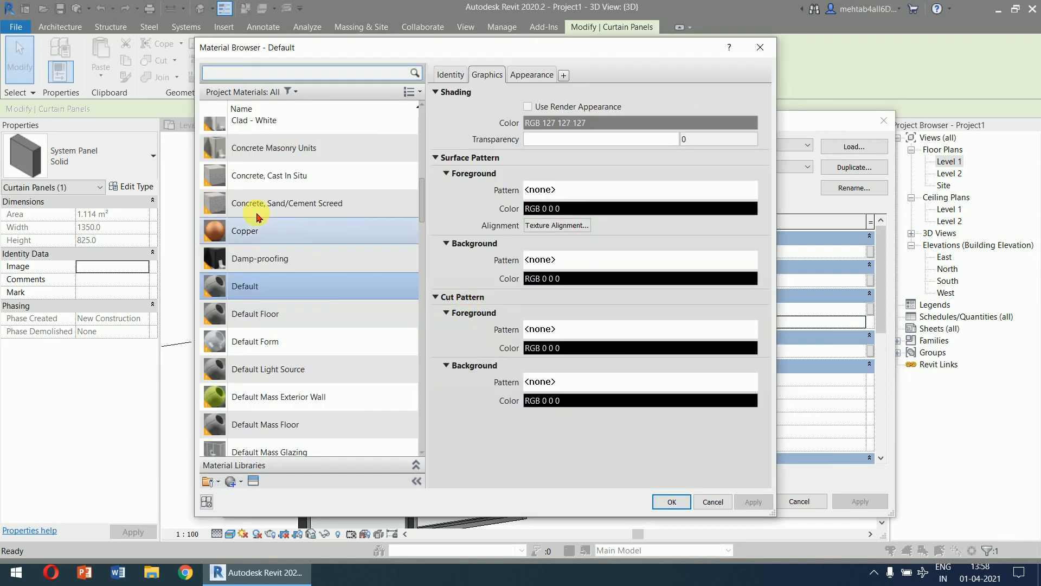
scroll(307, 223, "up", 5)
scroll(313, 255, "down", 8)
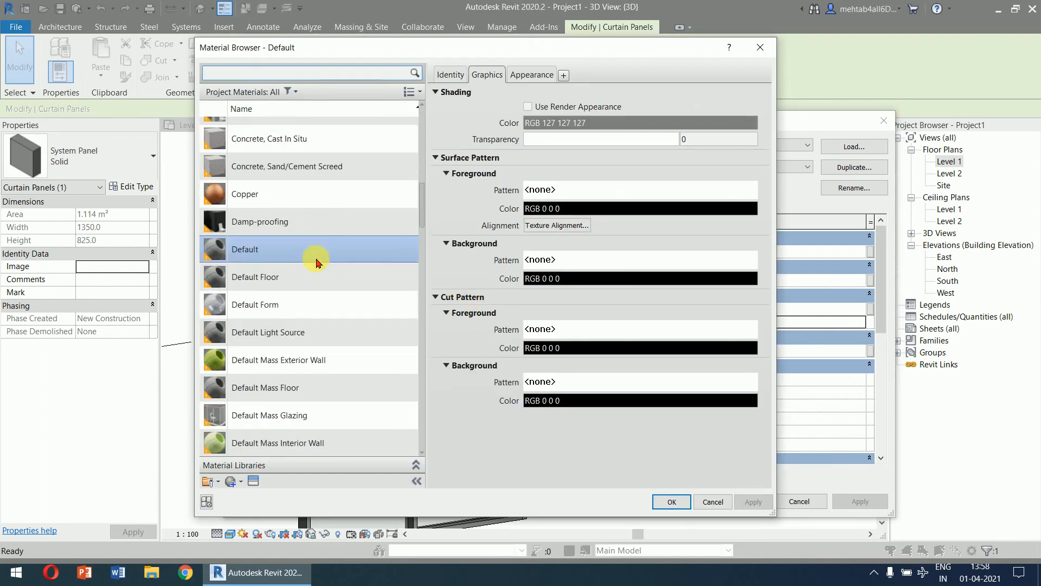
scroll(316, 262, "down", 10)
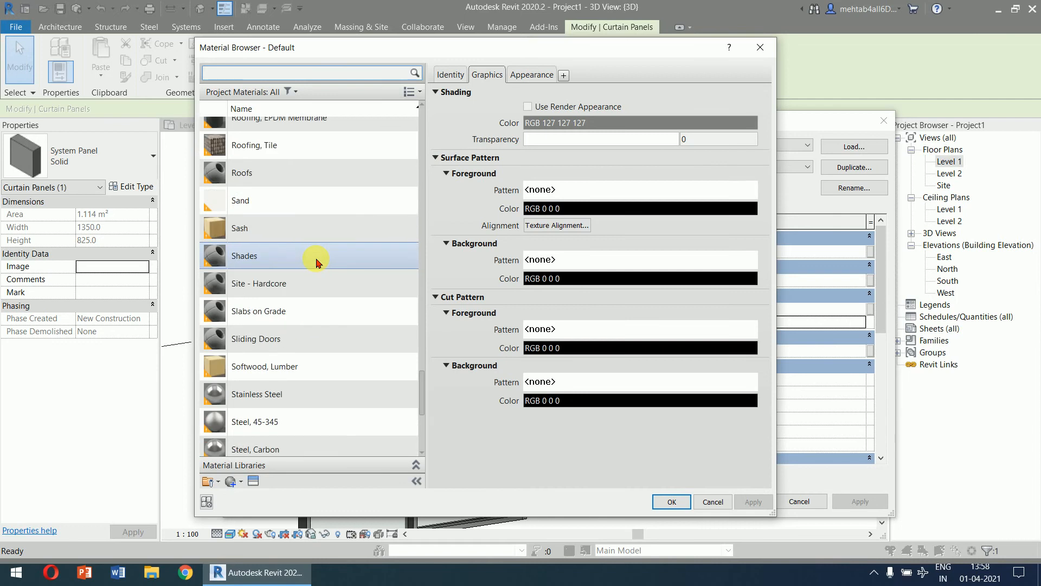
scroll(316, 263, "up", 3)
scroll(316, 262, "up", 3)
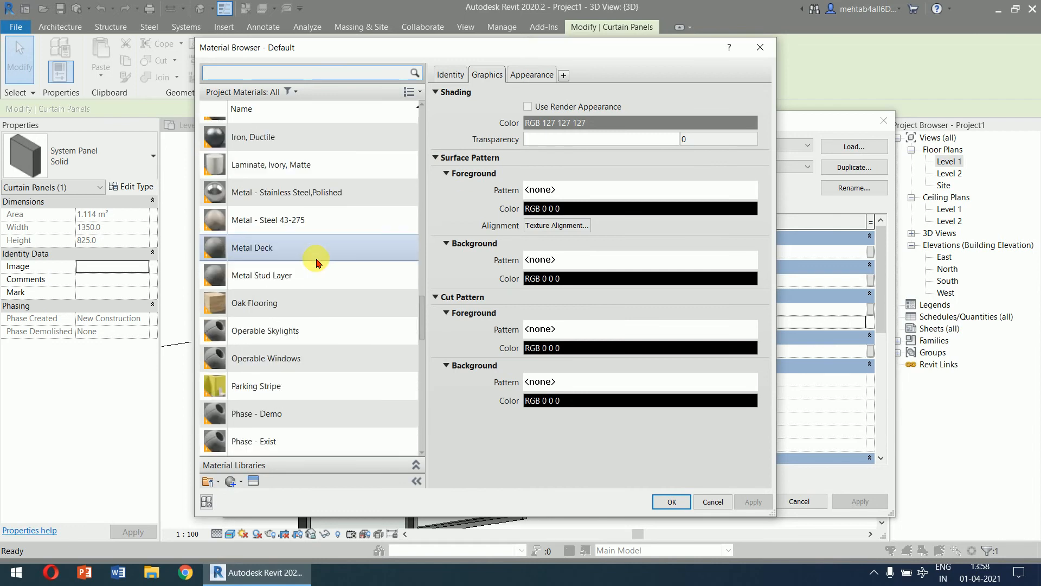
scroll(313, 249, "up", 3)
scroll(300, 214, "up", 4)
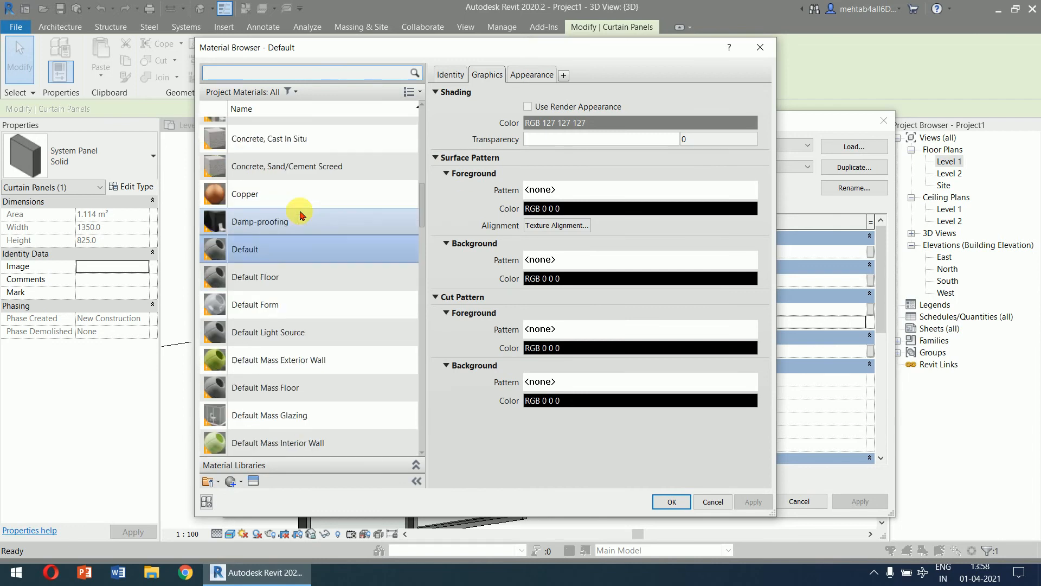
scroll(300, 215, "down", 7)
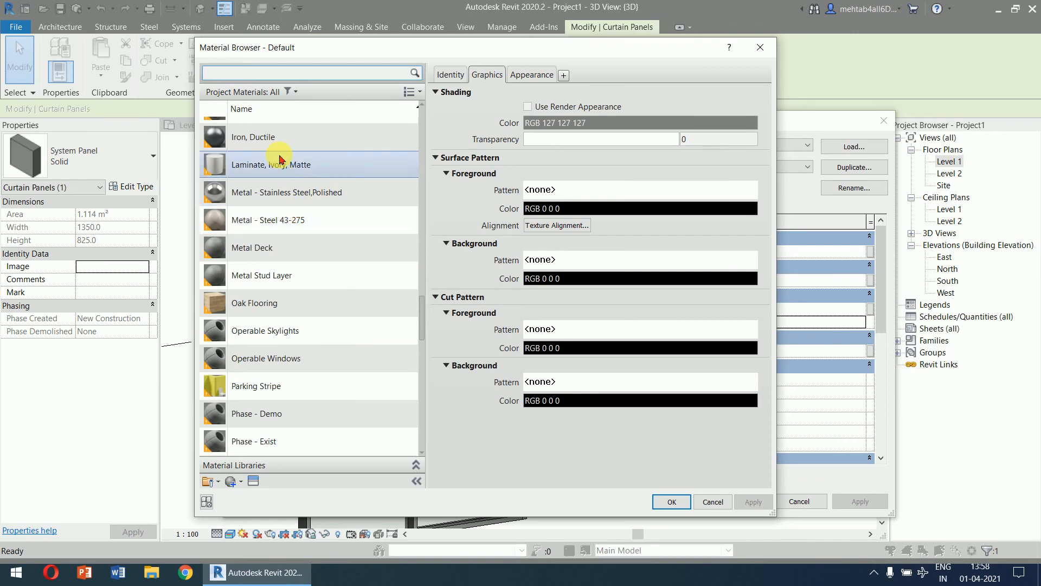
scroll(292, 233, "up", 6)
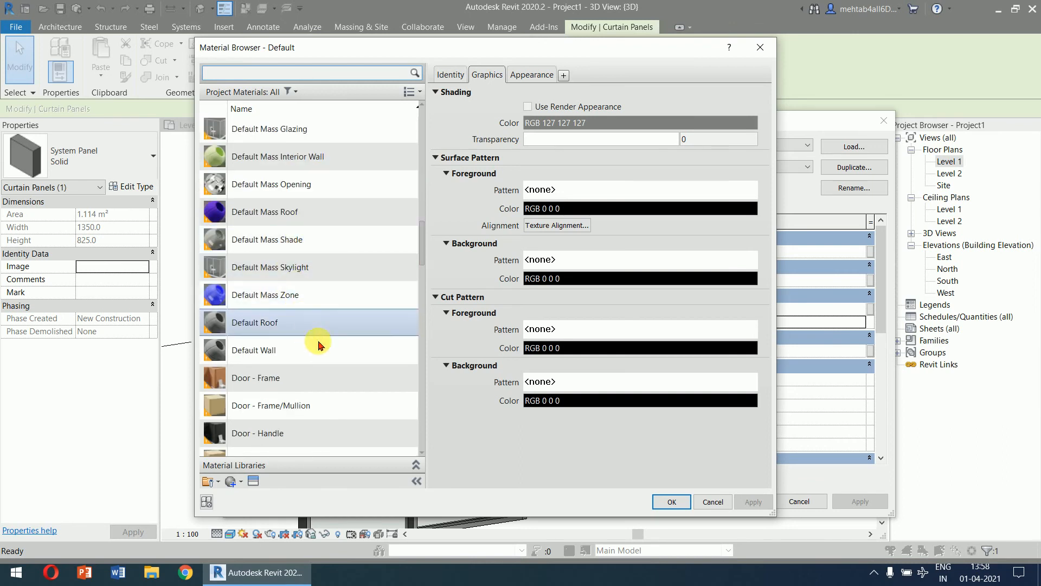
left_click_drag(422, 239, 428, 278)
left_click(355, 321)
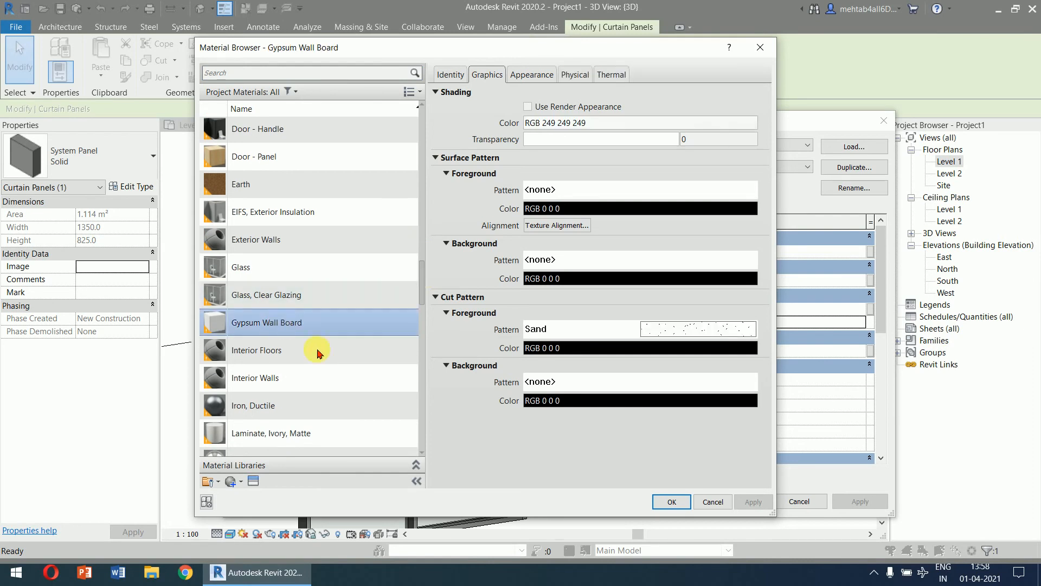
left_click(683, 508)
left_click(728, 499)
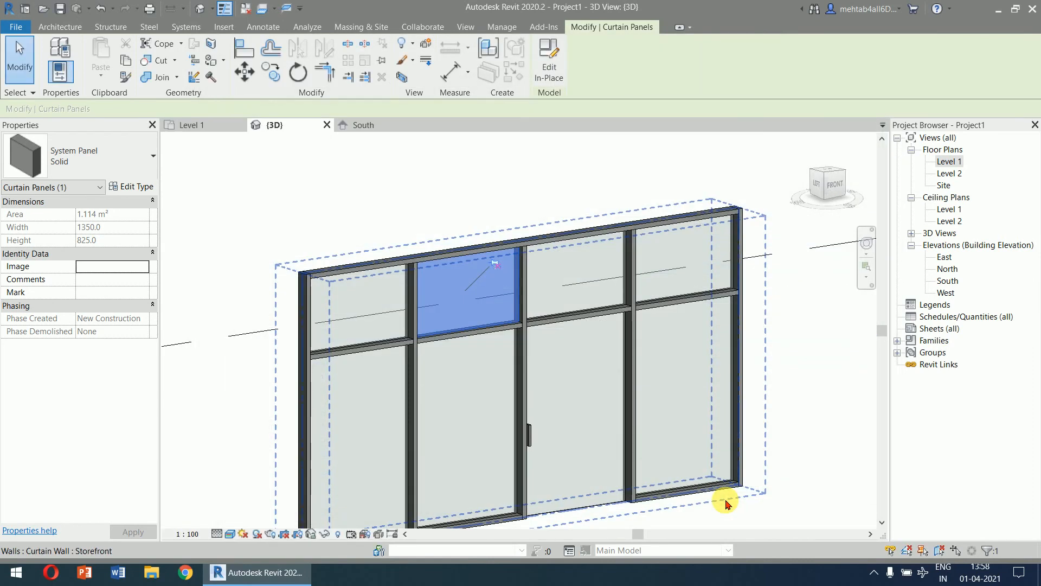
left_click(795, 389)
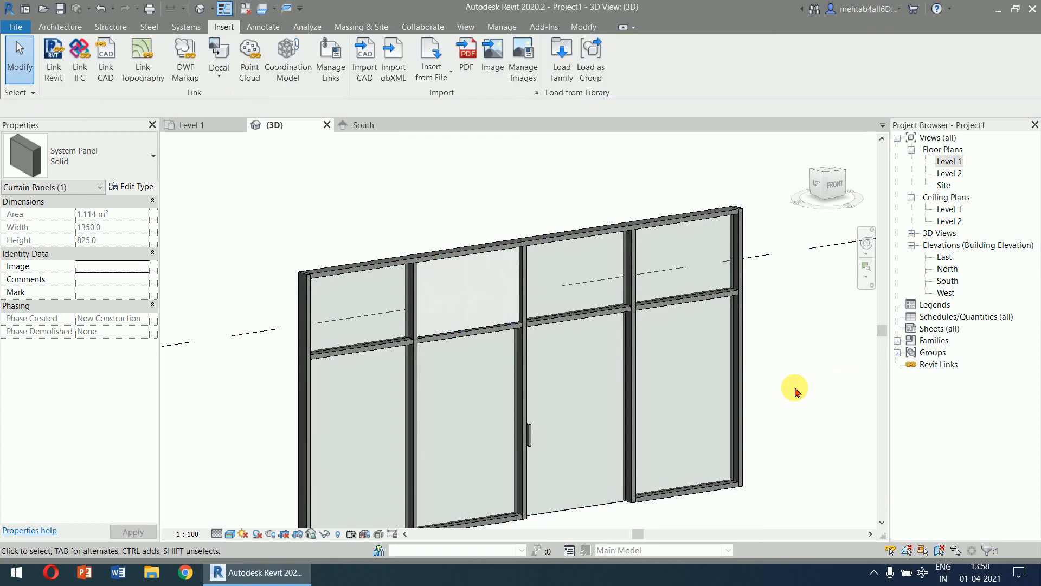
middle_click_drag(795, 391, 768, 311)
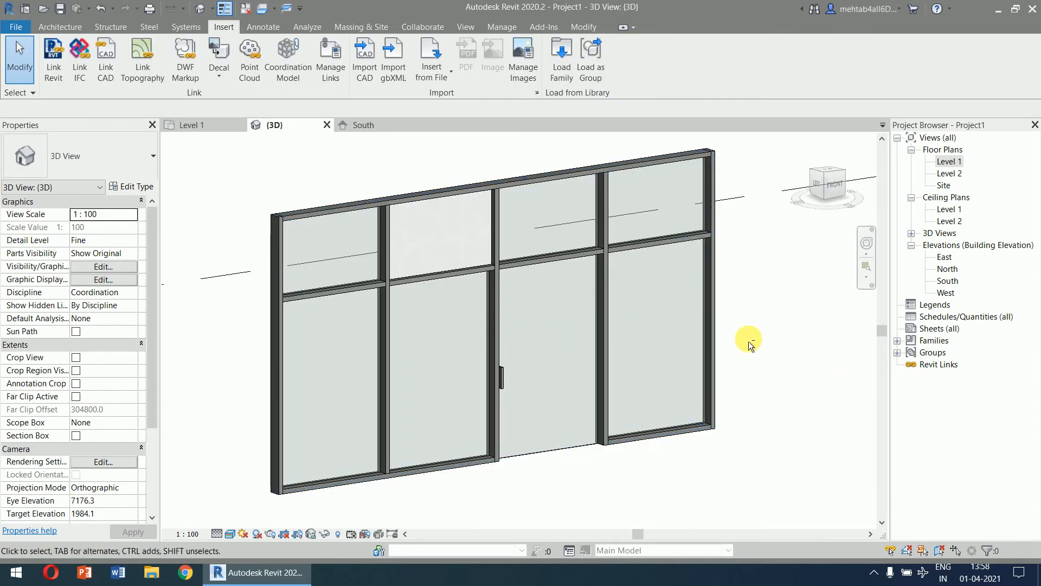
middle_click_drag(749, 341, 800, 343, "shift")
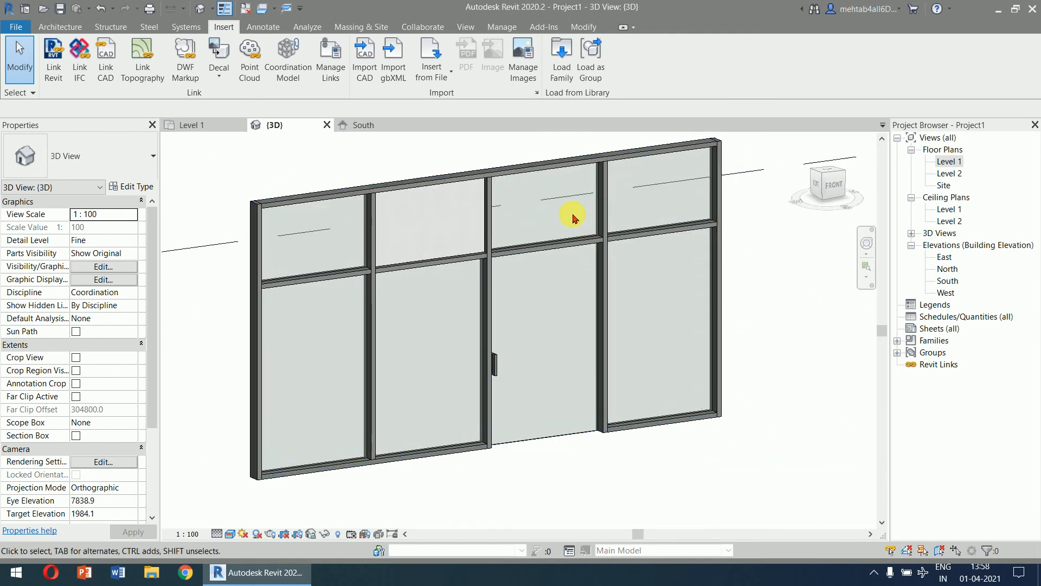
middle_click_drag(669, 488, 723, 449, "shift")
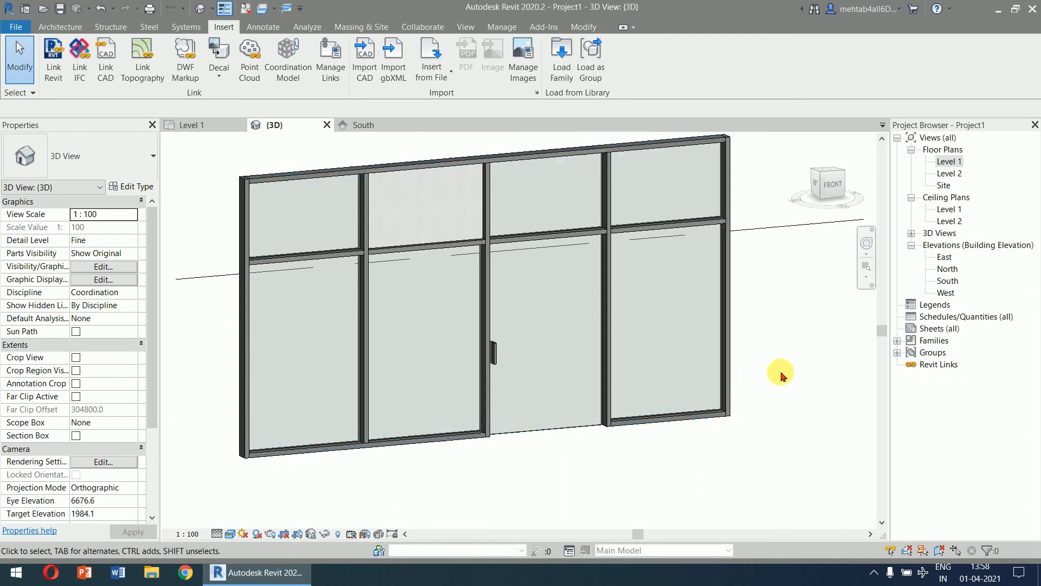
Draw a Storefront curtain wall as a start-end-radius arc below the straight wall on Level 1, spanning 10000 with a radius of about 7631.
double_click(950, 161)
middle_click_drag(720, 342, 594, 228)
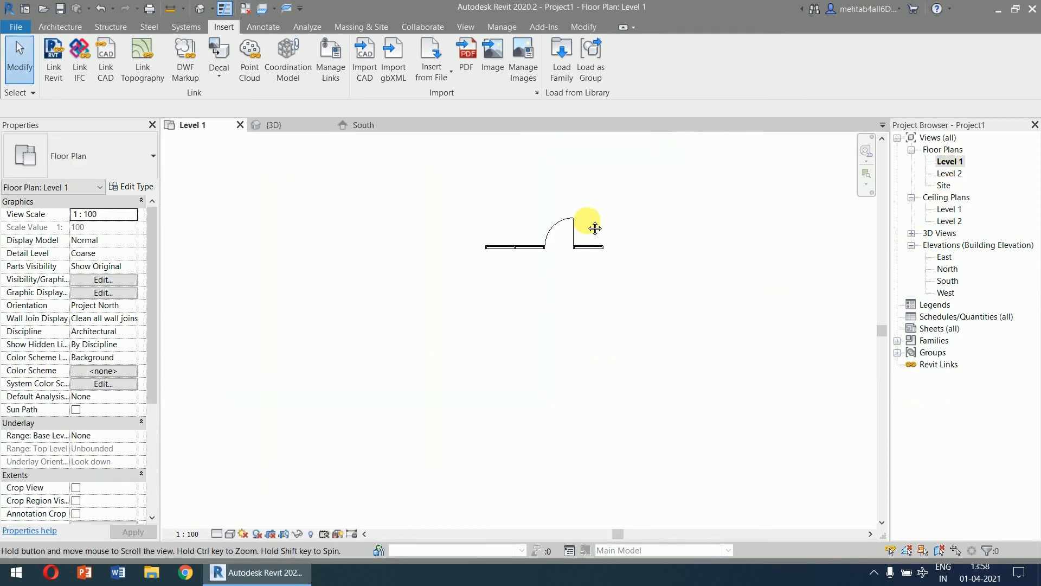
left_click(60, 27)
left_click(61, 73)
left_click(101, 99)
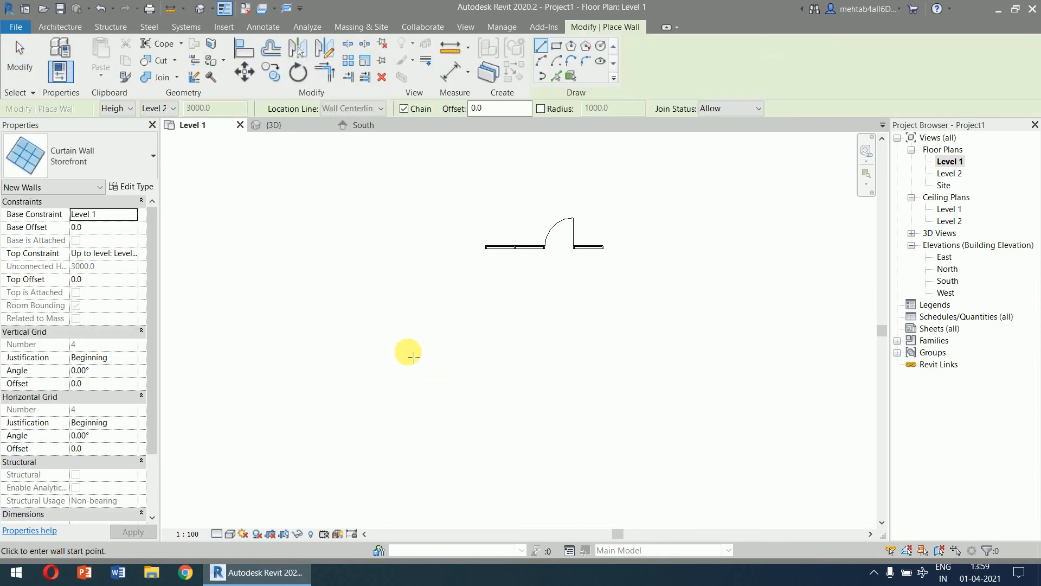
left_click(545, 63)
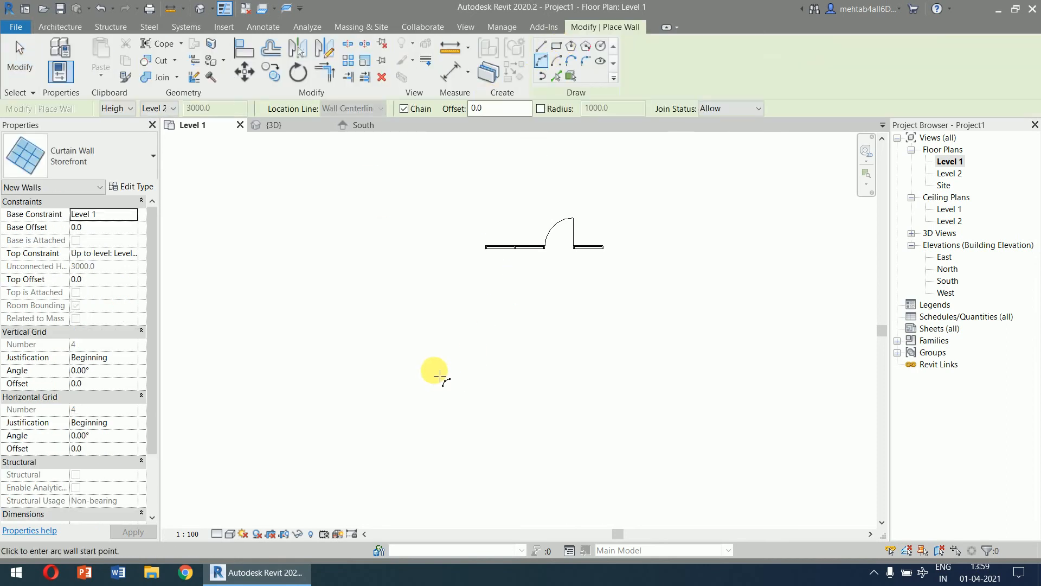
left_click(430, 358)
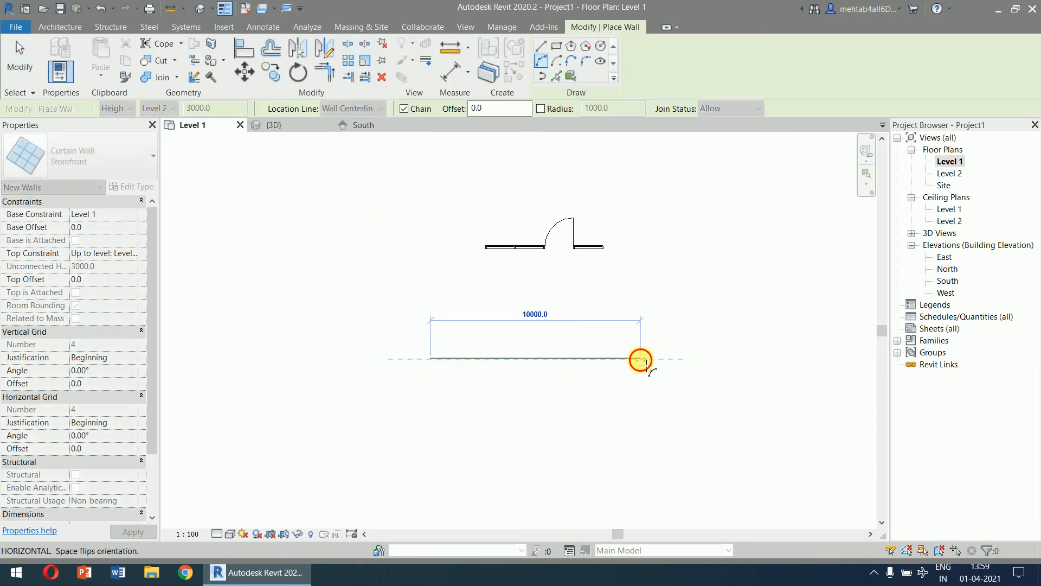
left_click(640, 358)
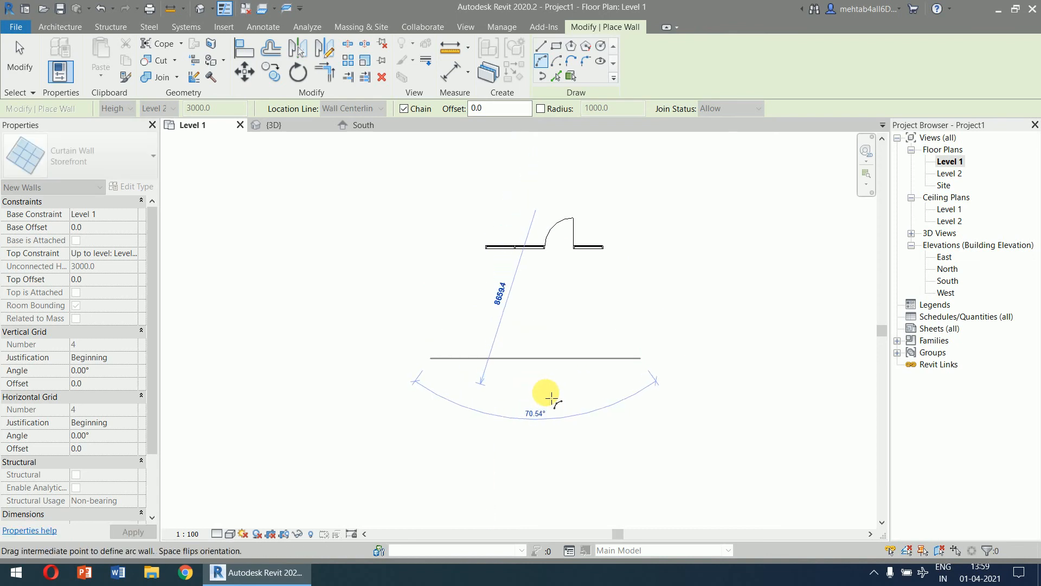
left_click(538, 399)
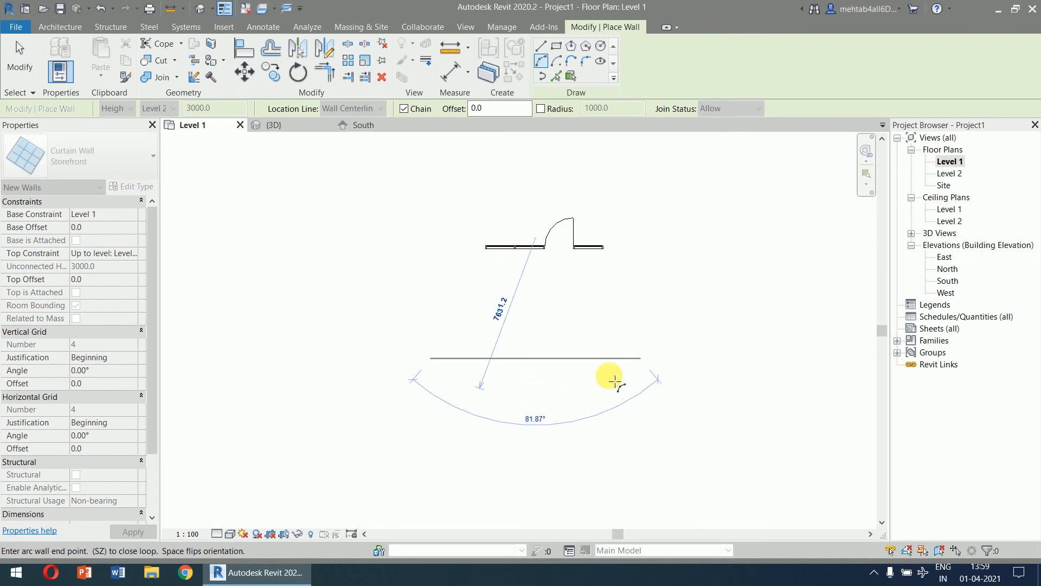
key("Escape")
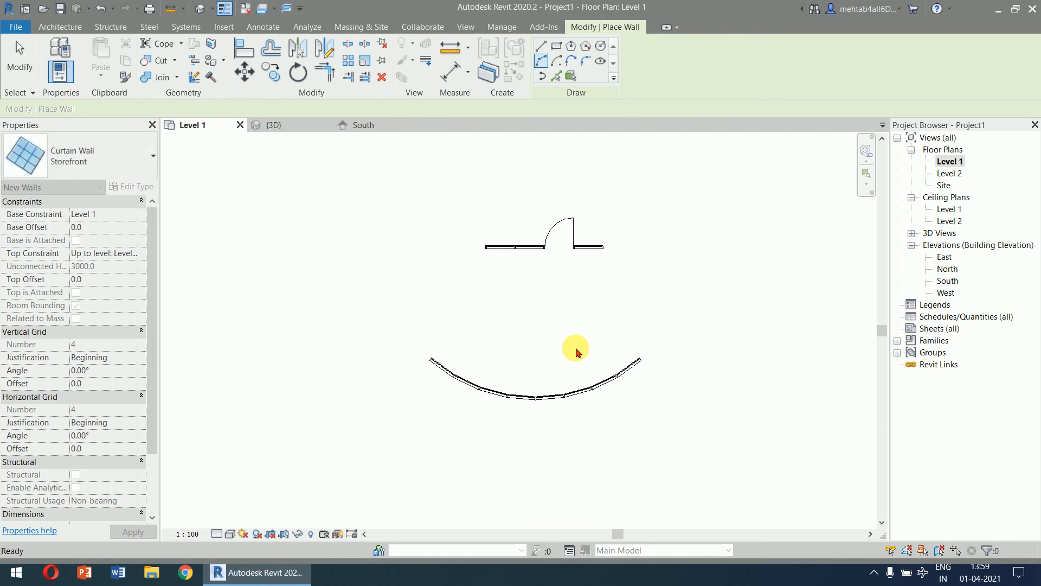
key("Escape")
Draw a Basic Wall Generic - 200mm as a start-end-radius arc along the curved Storefront wall on Level 1, with a radius of about 7631.
middle_click_drag(574, 349, 524, 261)
scroll(521, 266, "up", 4)
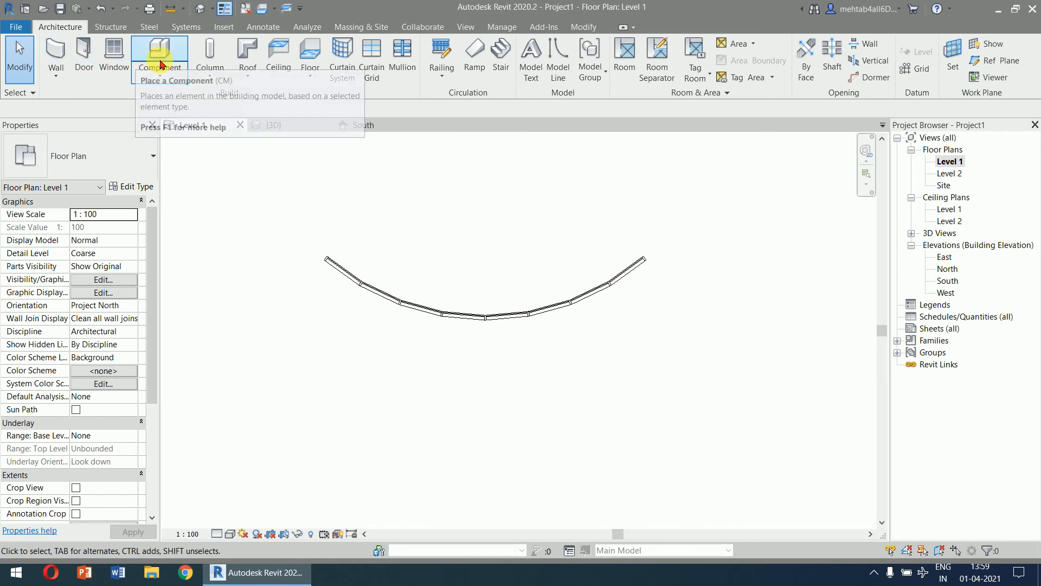
left_click(57, 74)
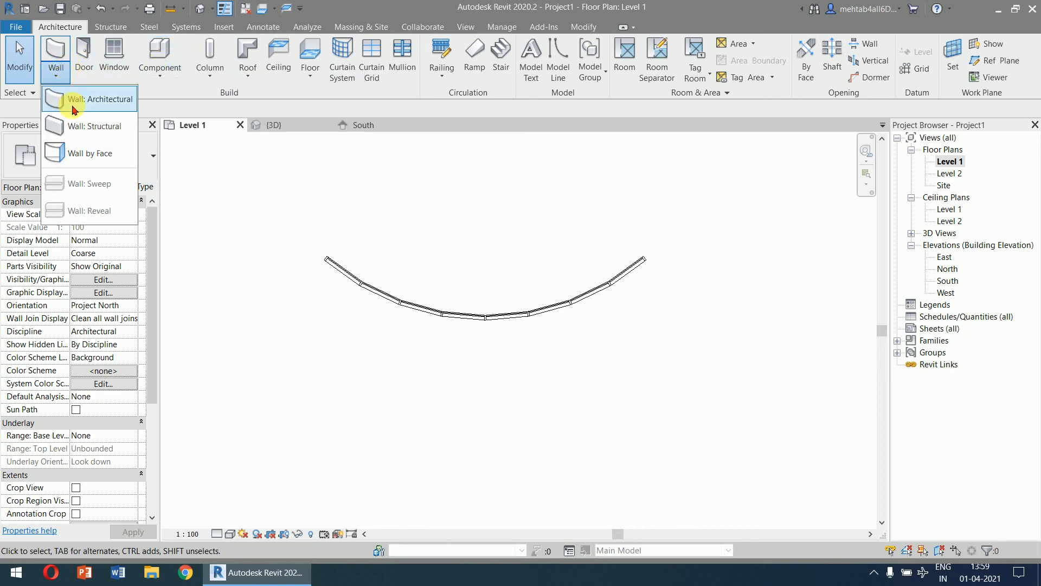
left_click(75, 108)
left_click(81, 156)
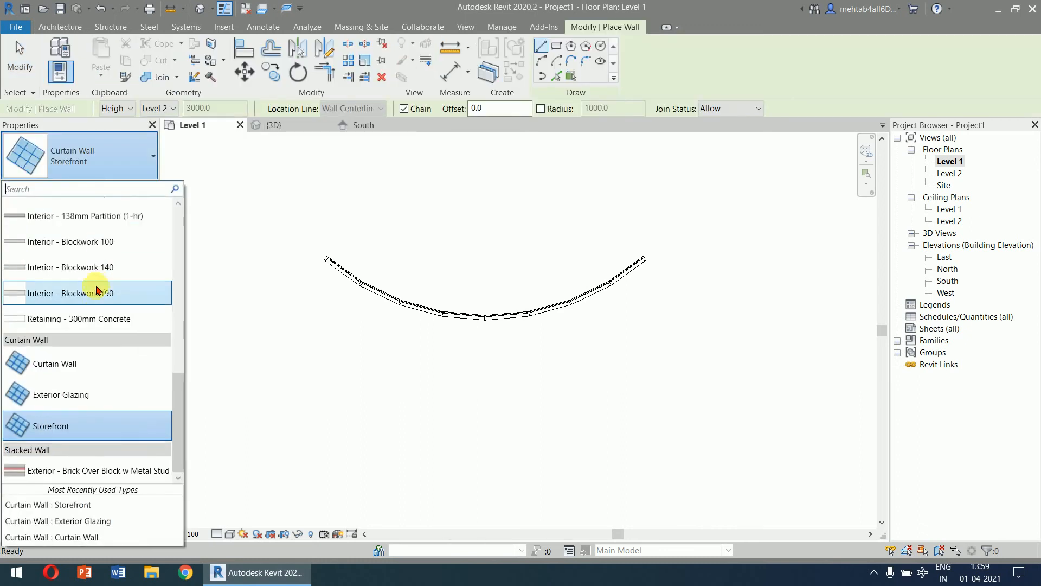
scroll(98, 289, "up", 5)
scroll(97, 289, "up", 1)
left_click(76, 380)
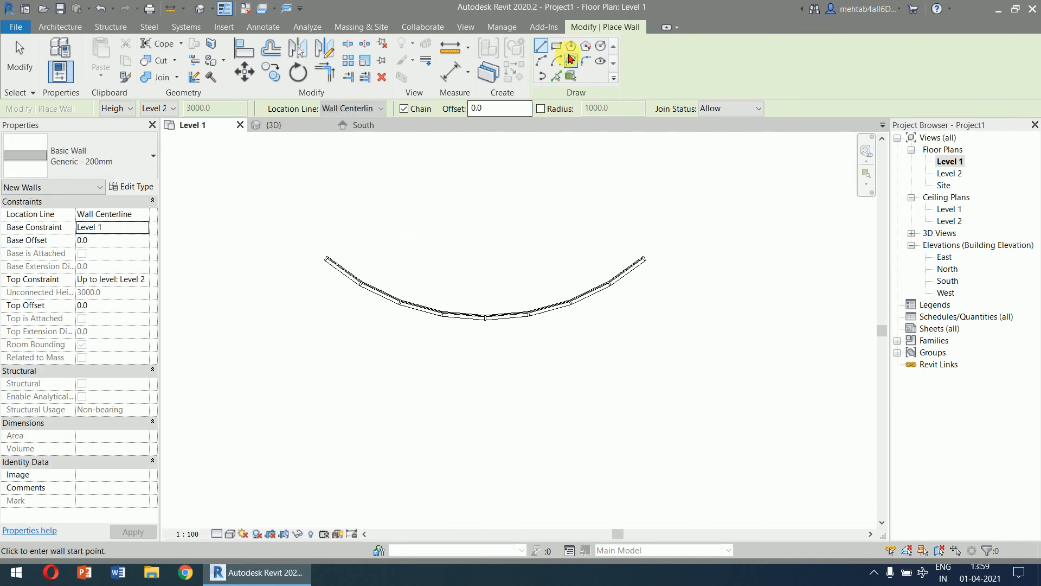
left_click(544, 61)
scroll(332, 262, "up", 4)
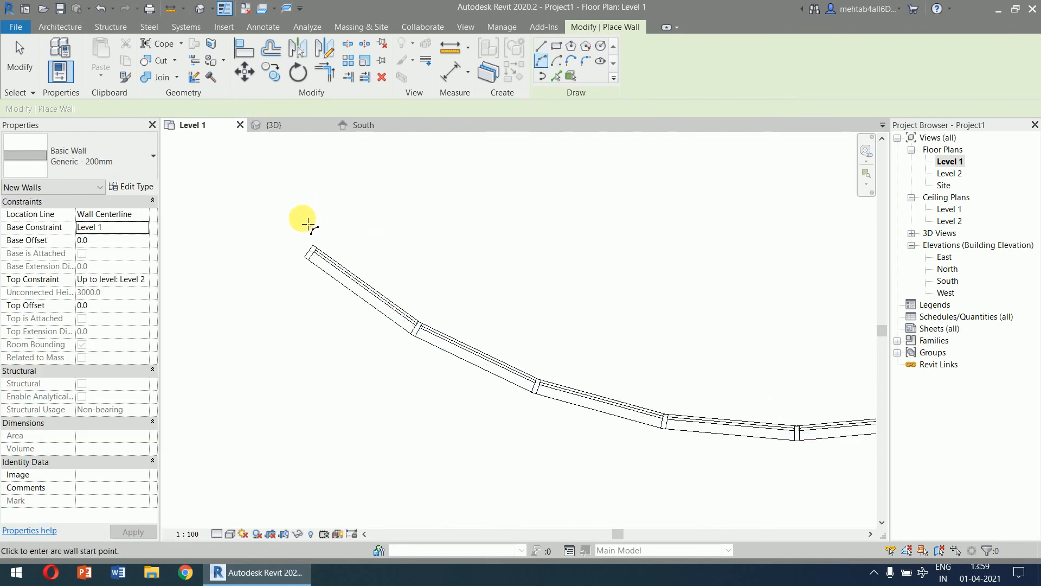
left_click(305, 246)
scroll(600, 260, "down", 3)
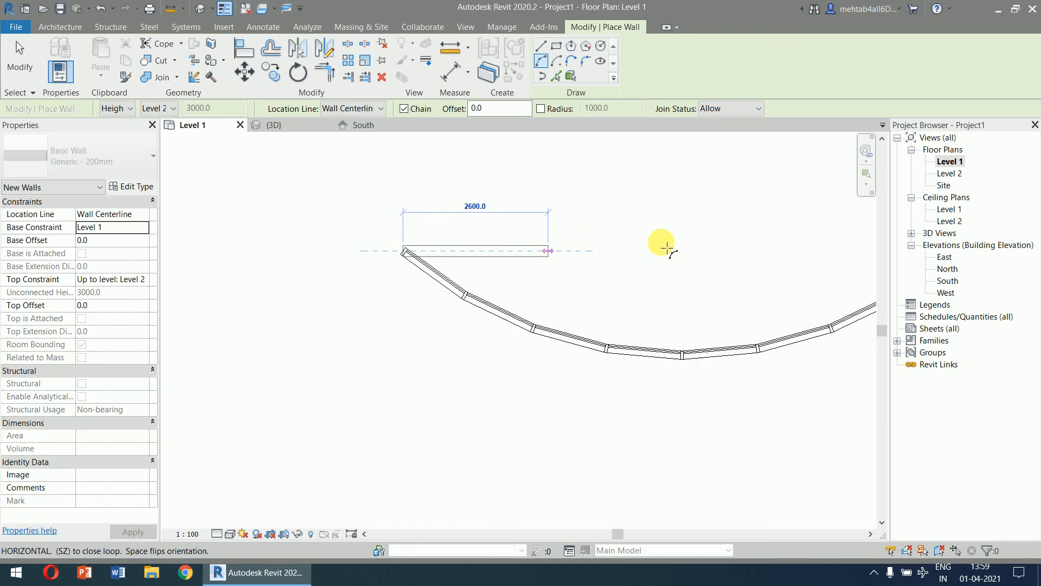
scroll(726, 271, "up", 6)
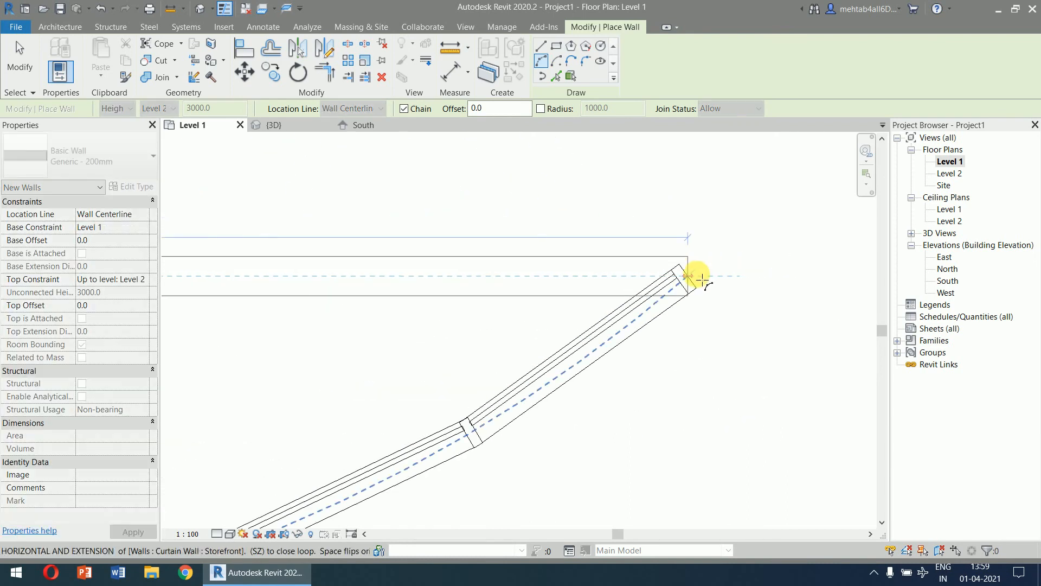
left_click(700, 278)
scroll(692, 274, "down", 3)
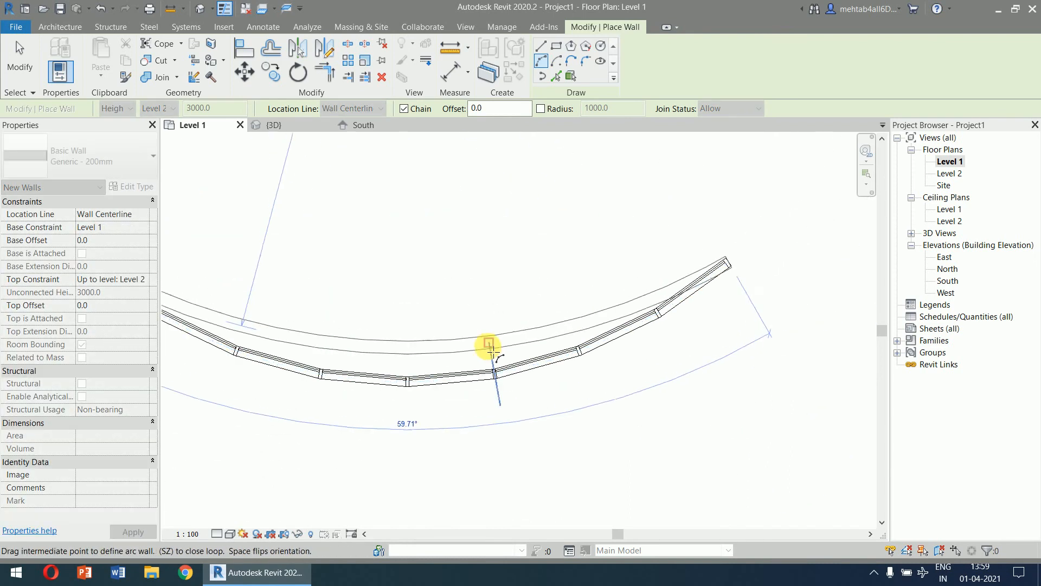
scroll(407, 382, "up", 3)
left_click(395, 382)
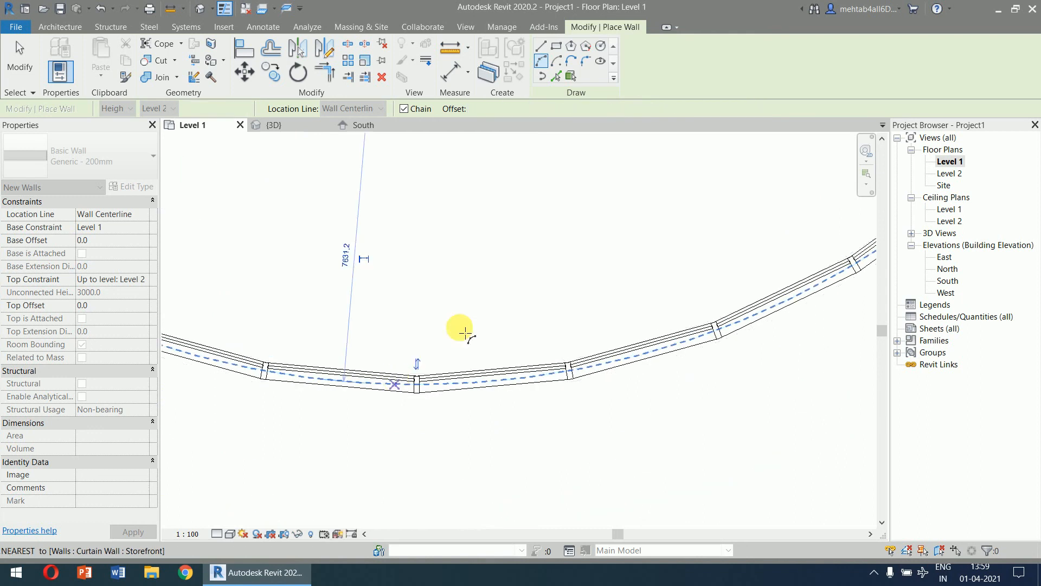
scroll(505, 244, "down", 4)
key("Escape")
key("Escape")
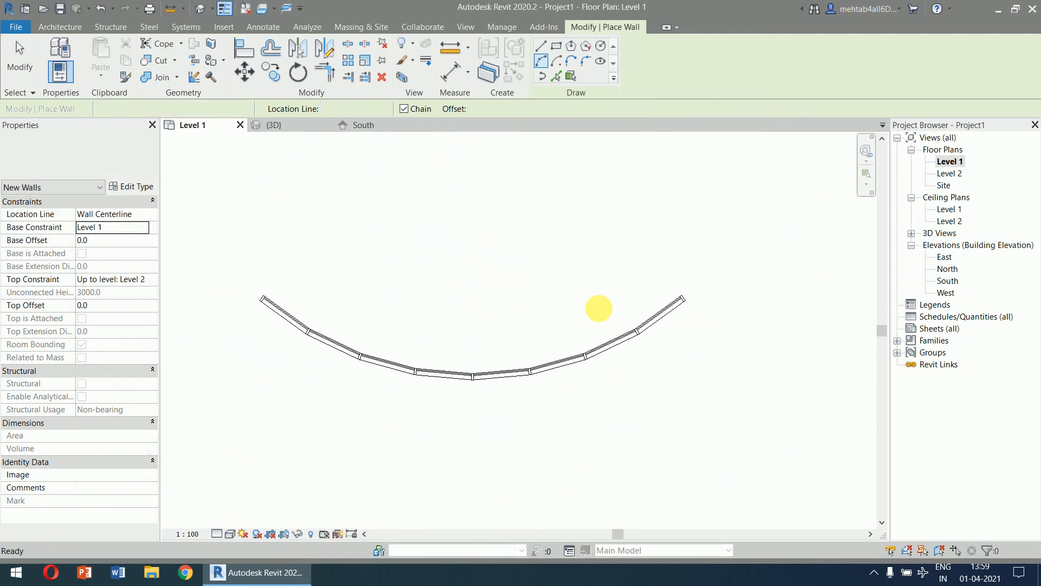
Delete the straight Storefront wall behind the curved walls in the 3D view.
left_click(271, 126)
mouse_move(620, 389)
middle_mouse_down("shift")
mouse_move(627, 412)
mouse_move(634, 404)
middle_mouse_up("shift")
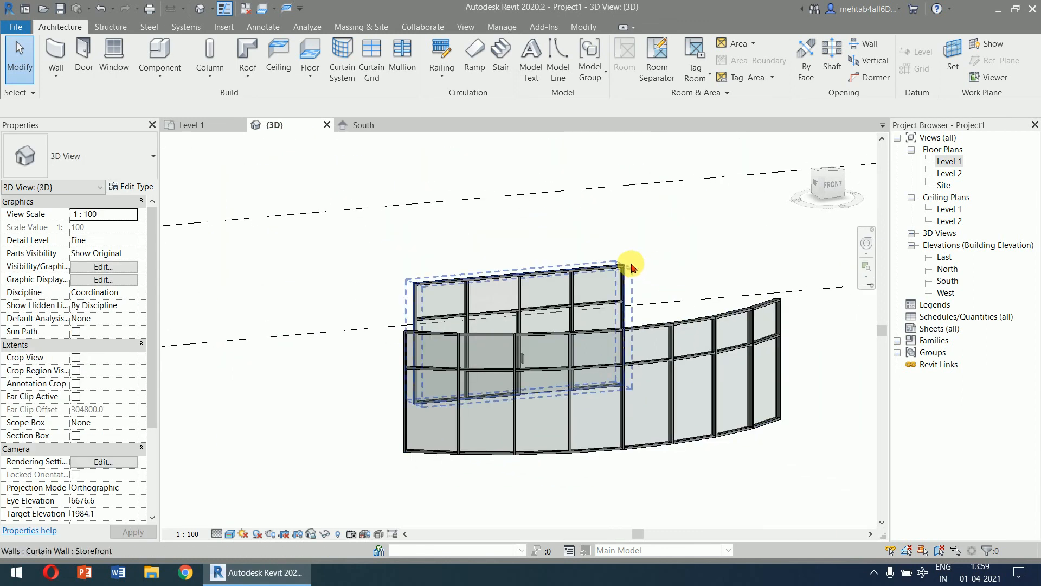
left_click(629, 264)
key("Delete")
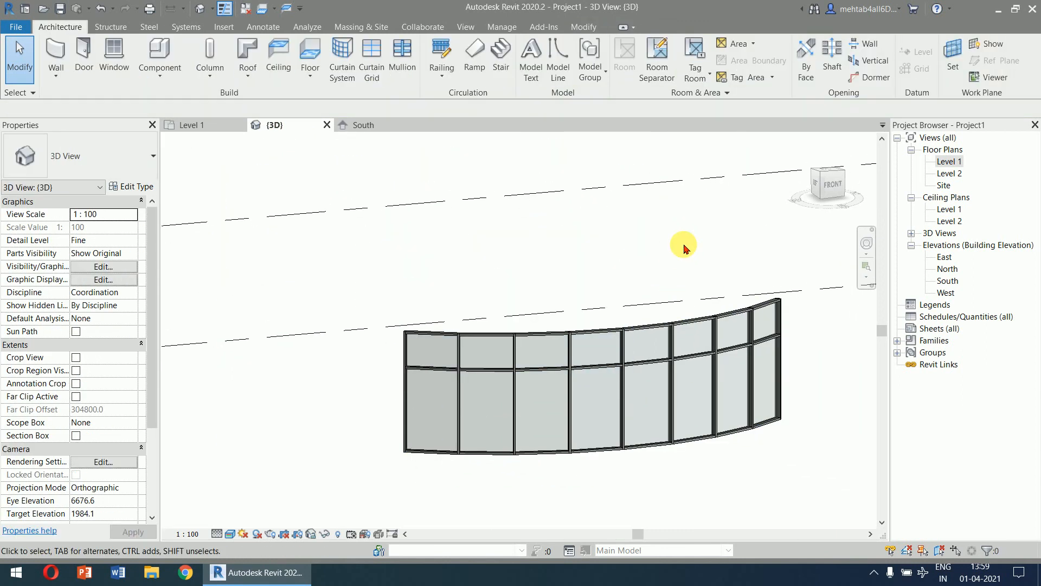
Set the curved Storefront wall's base offset to 750.
middle_click_drag(665, 239, 542, 174, "shift")
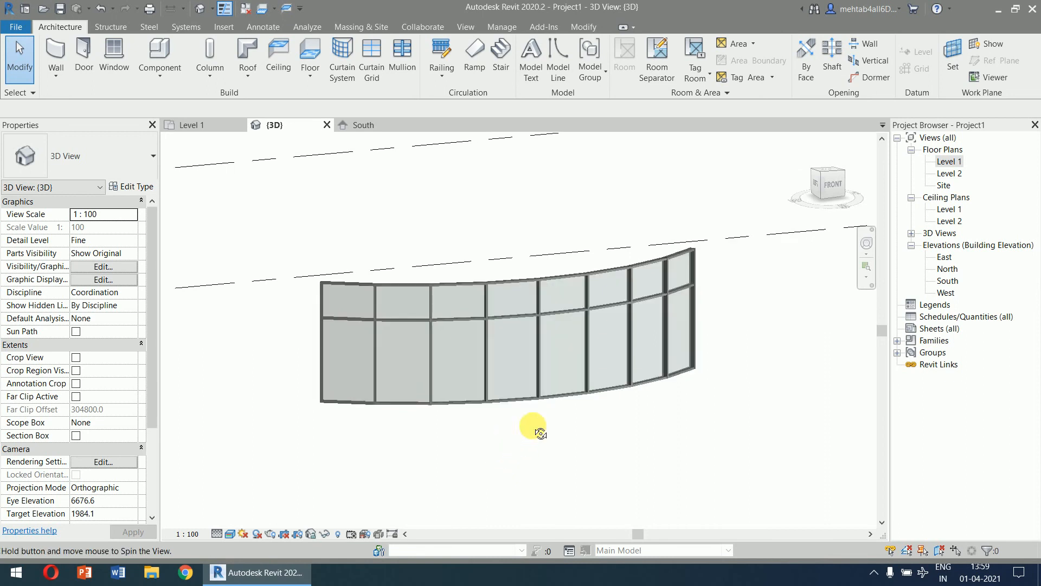
mouse_move(541, 432)
middle_mouse_down("shift")
mouse_move(564, 441)
mouse_move(546, 450)
middle_mouse_up("shift")
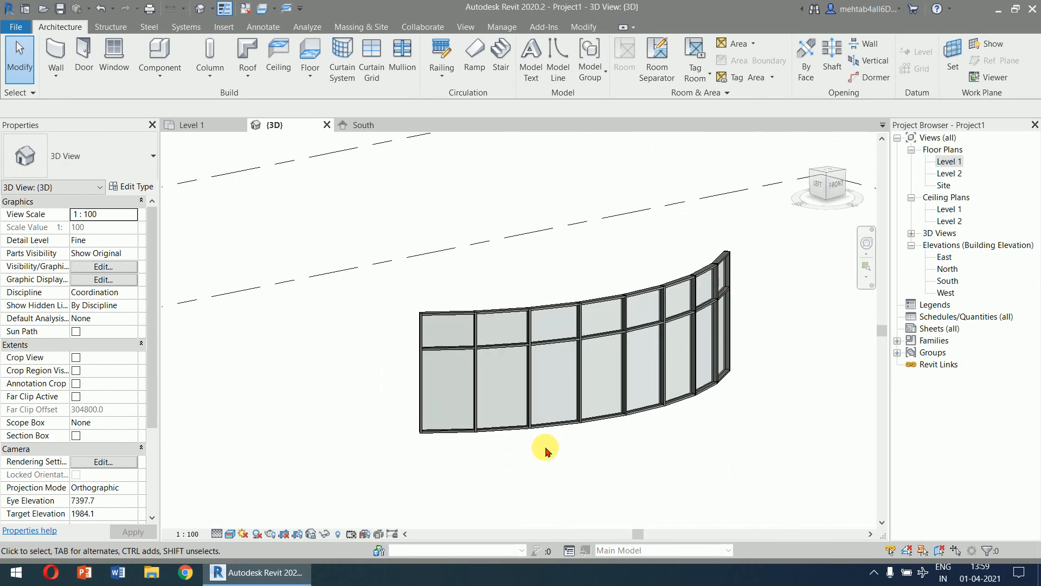
left_click(629, 422)
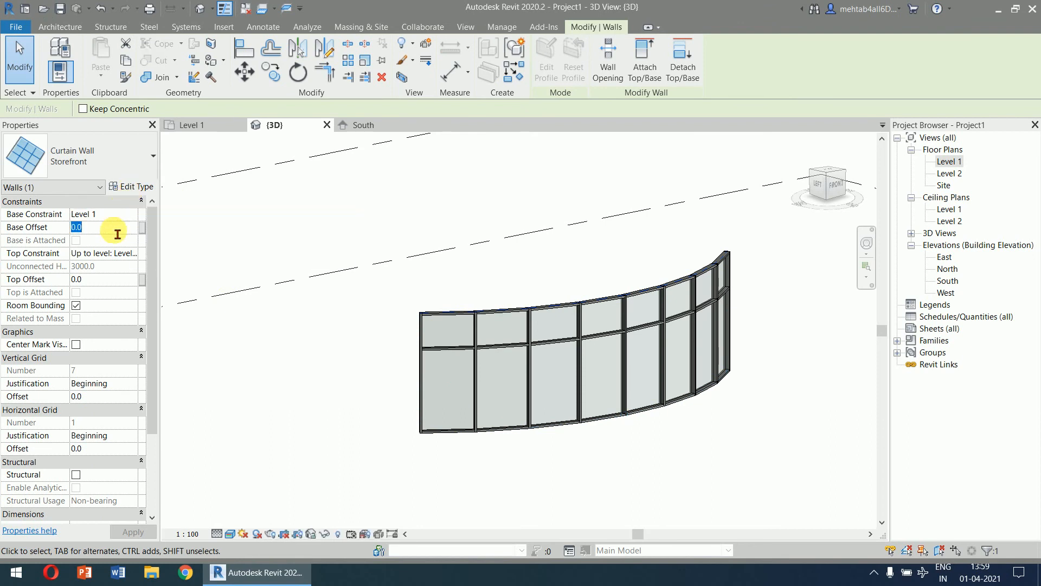
type("1000")
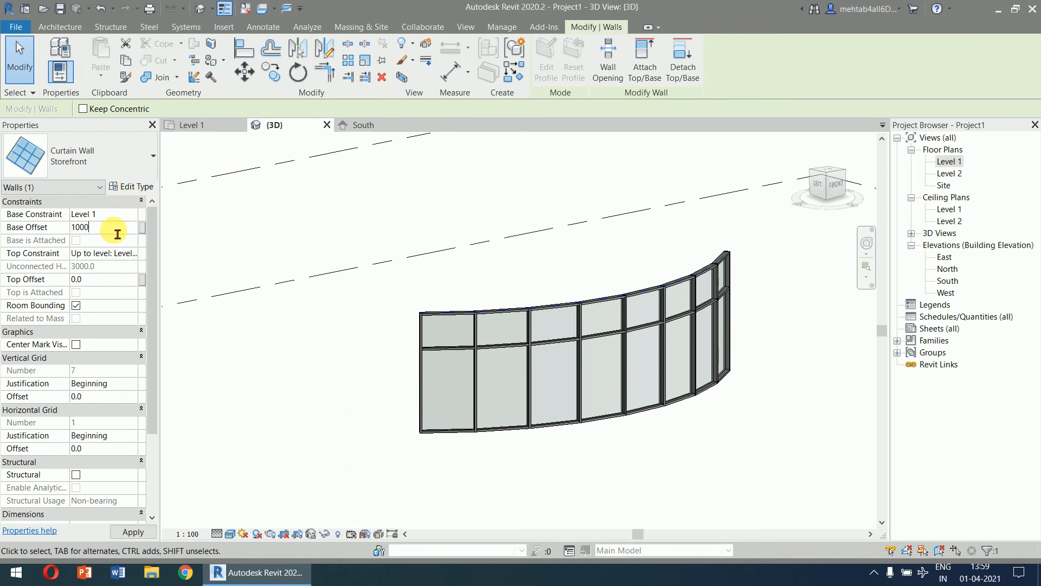
key("BackSpace")
key("BackSpace")
key("BackSpace")
key("BackSpace")
type("750")
key("Return")
Set the curved Storefront wall's top offset to -750.
left_click(103, 282)
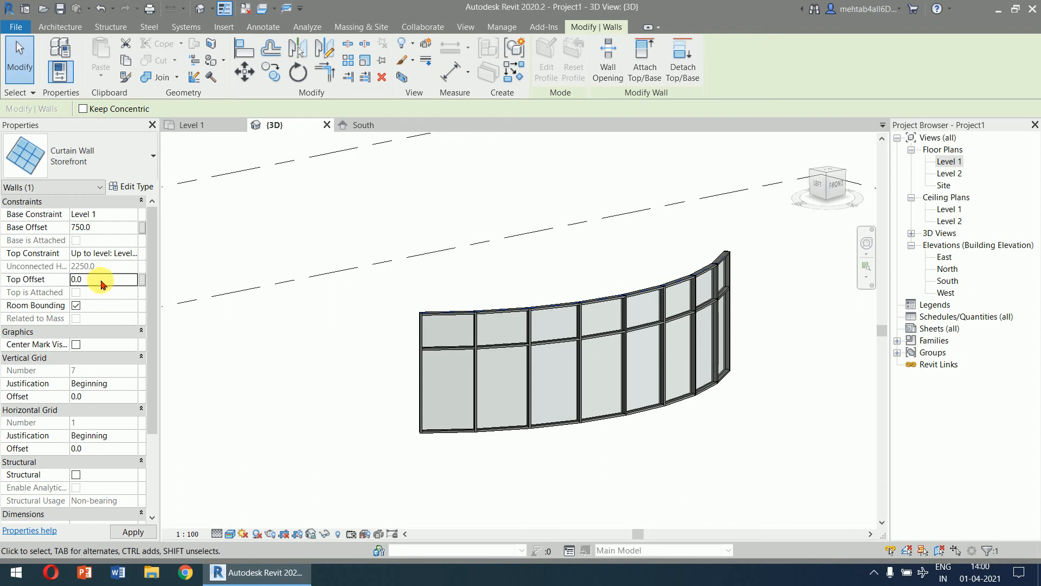
double_click(103, 280)
type("-750")
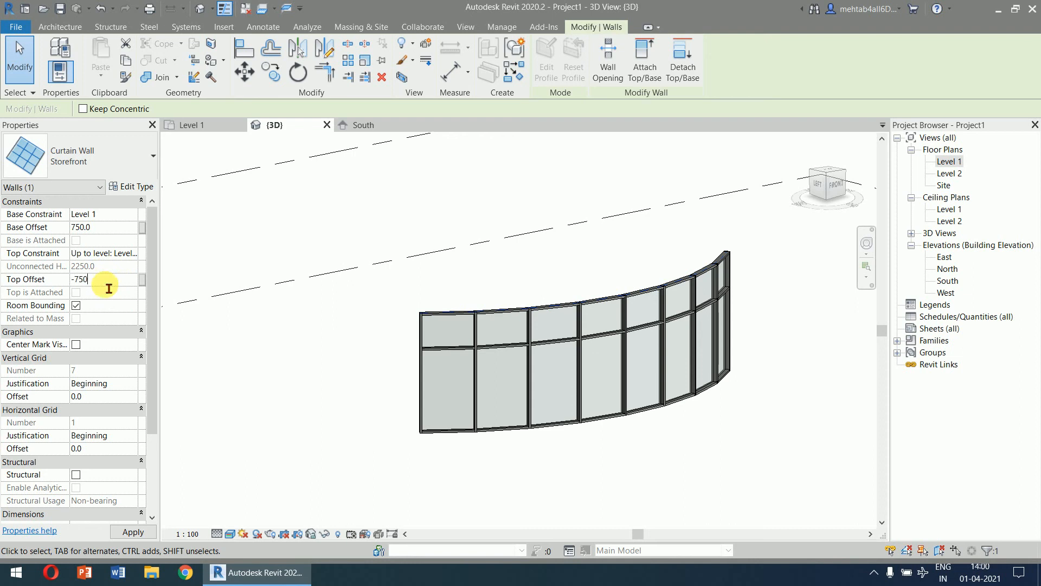
left_click(131, 532)
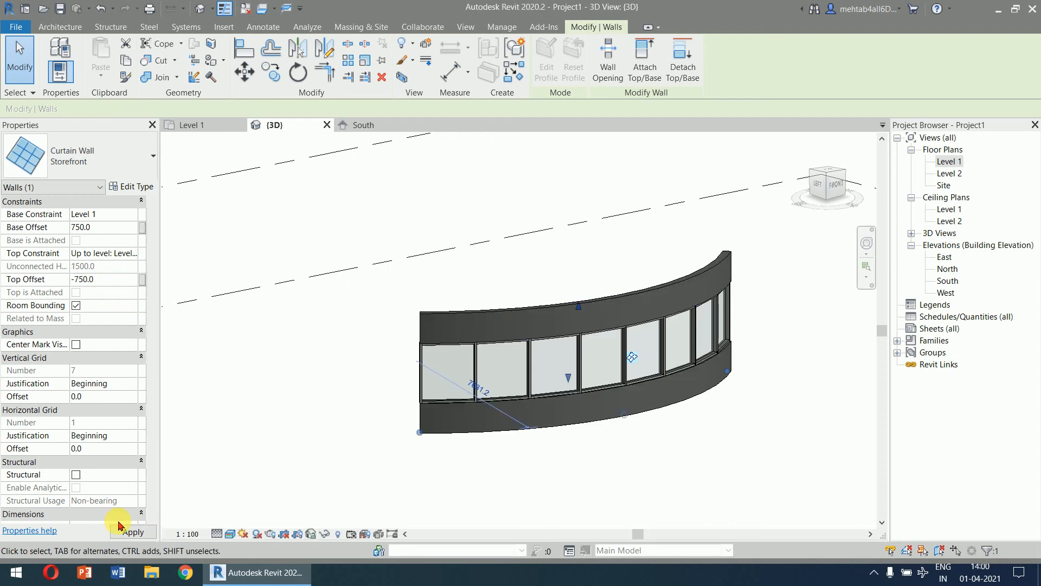
left_click(298, 471)
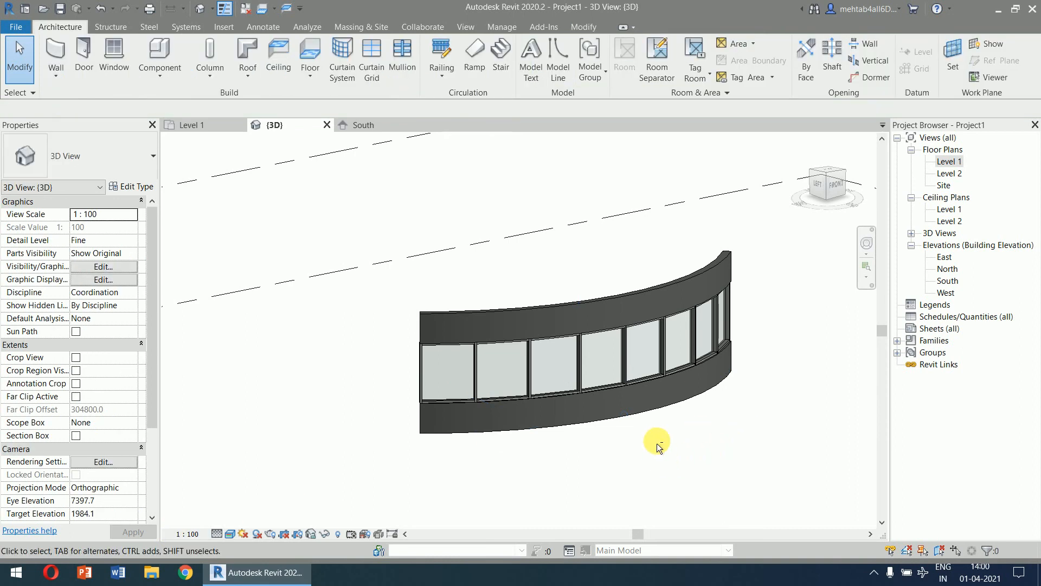
Inspect up close how the curved Storefront wall's bottom mullions meet the curved basic wall in the 3D view.
middle_click_drag(658, 441, 701, 453, "shift")
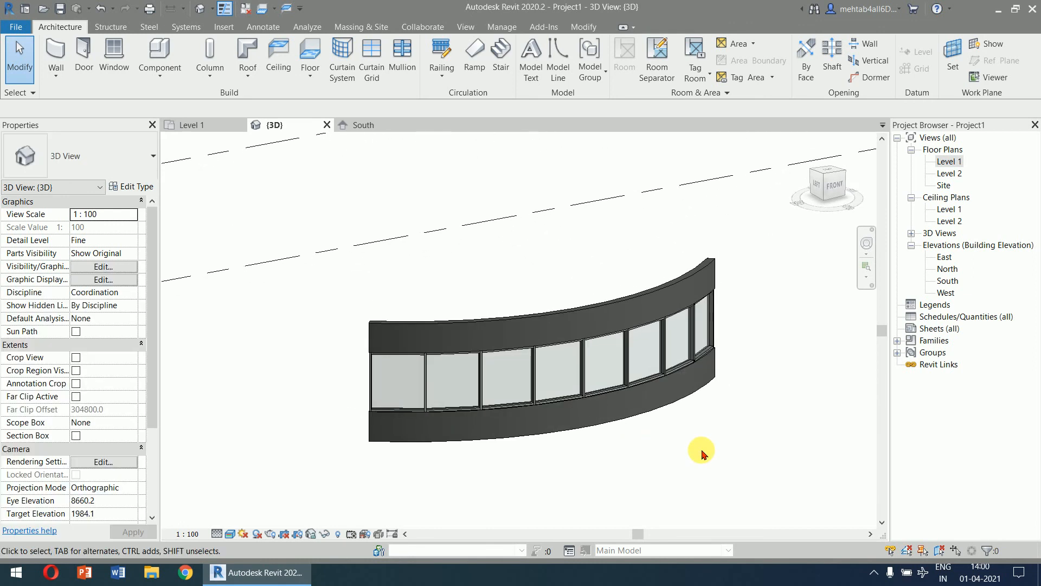
scroll(515, 400, "up", 6)
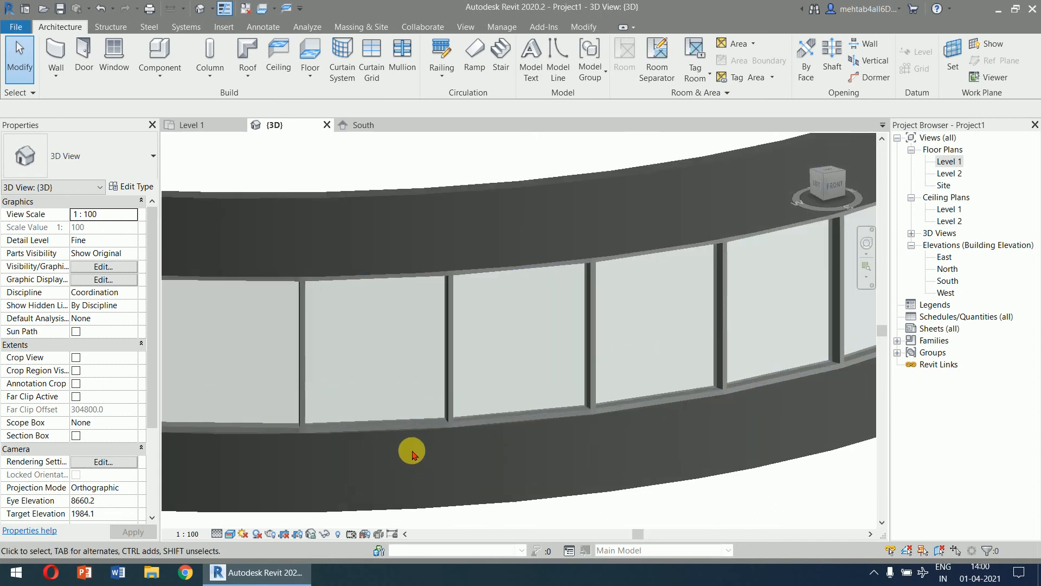
middle_click_drag(411, 454, 456, 493)
scroll(516, 453, "up", 3)
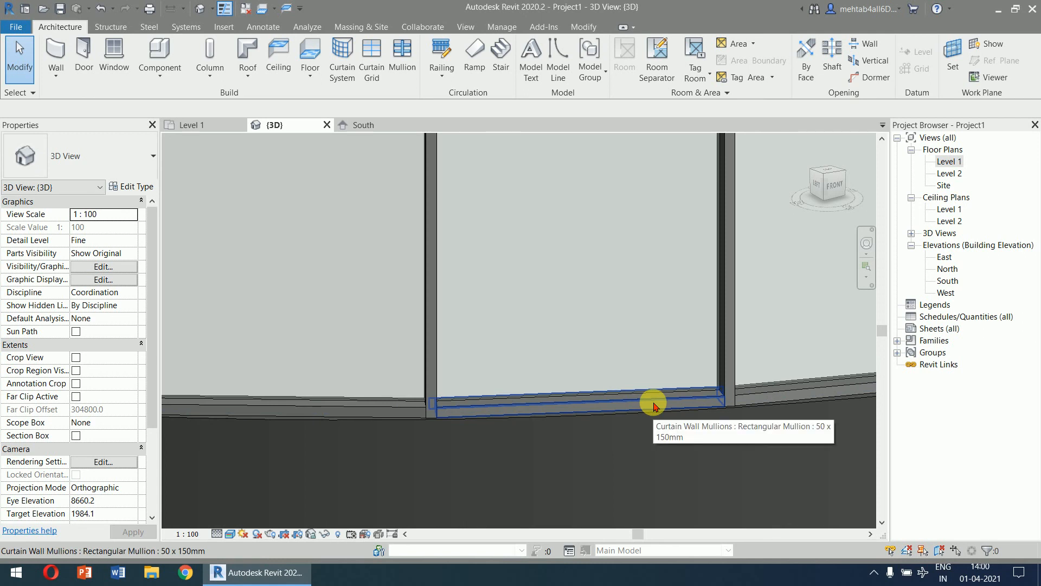
scroll(653, 405, "down", 5)
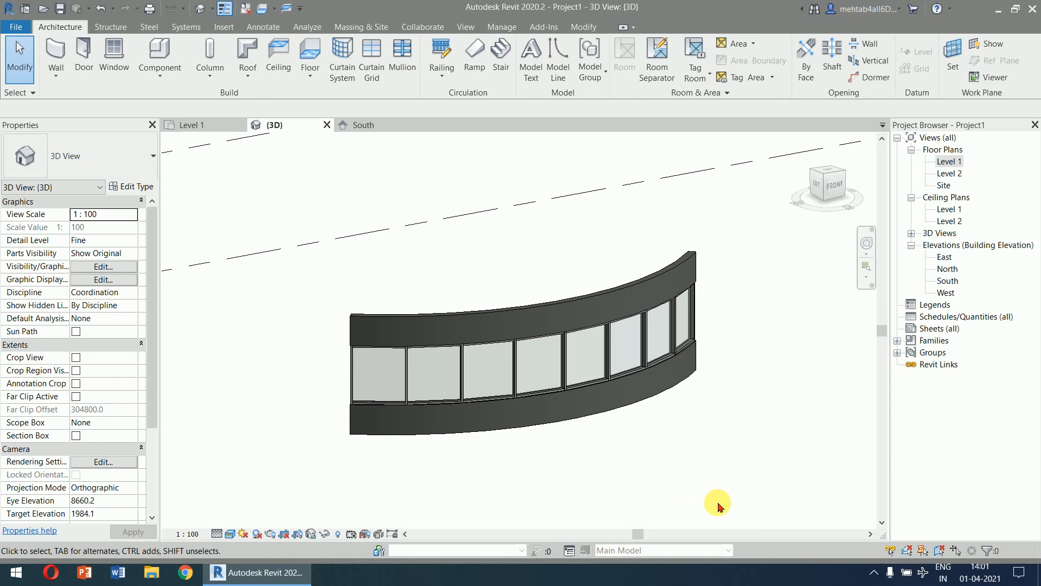
Draw a second Generic - 200mm arc wall below the curved walls on Level 1, spanning about 10700 with a radius of about 6794.
double_click(948, 161)
scroll(667, 367, "down", 2)
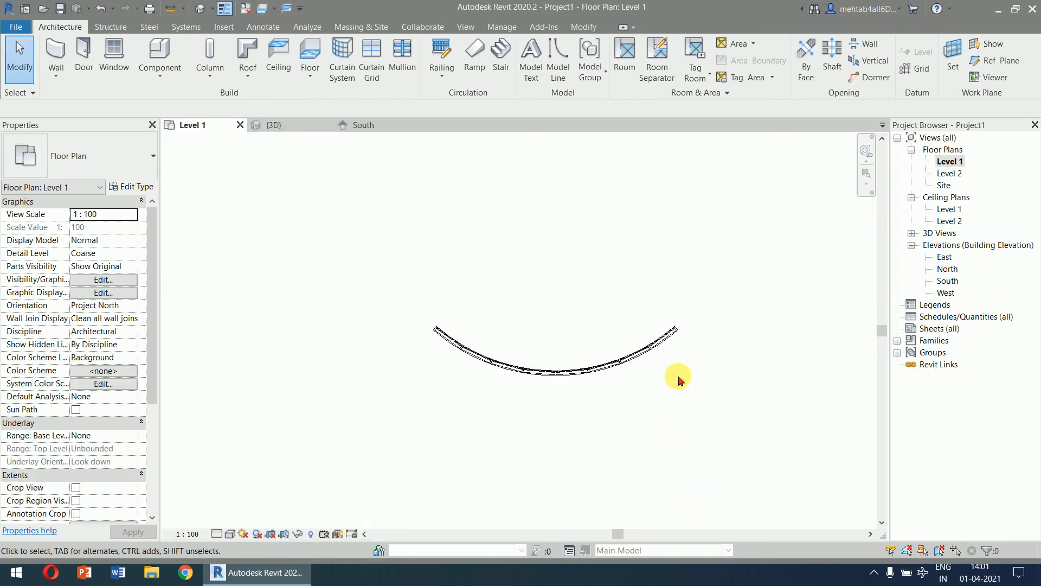
middle_click_drag(657, 428, 630, 316)
left_click(56, 51)
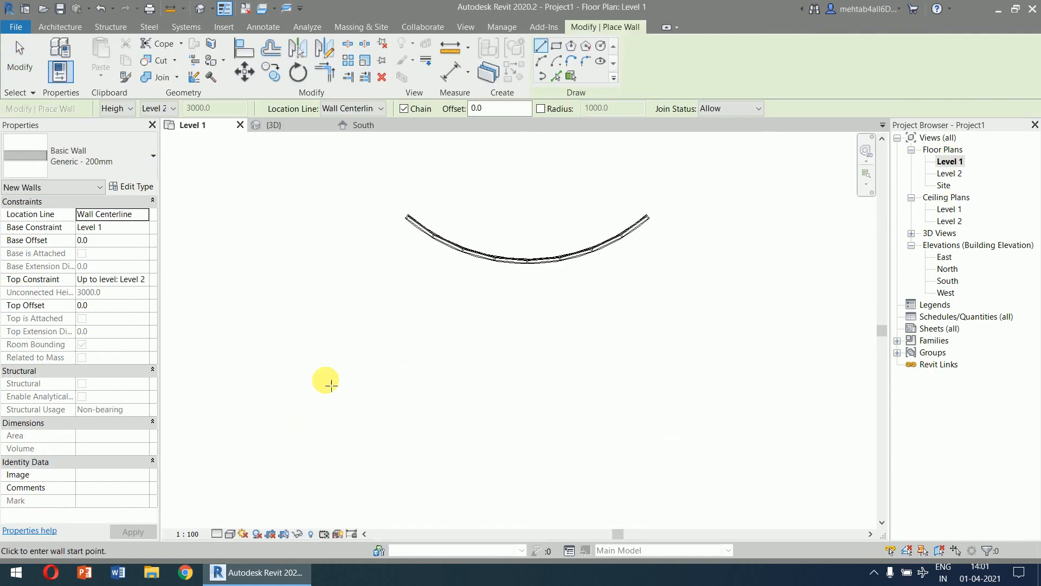
left_click(541, 61)
left_click(399, 384)
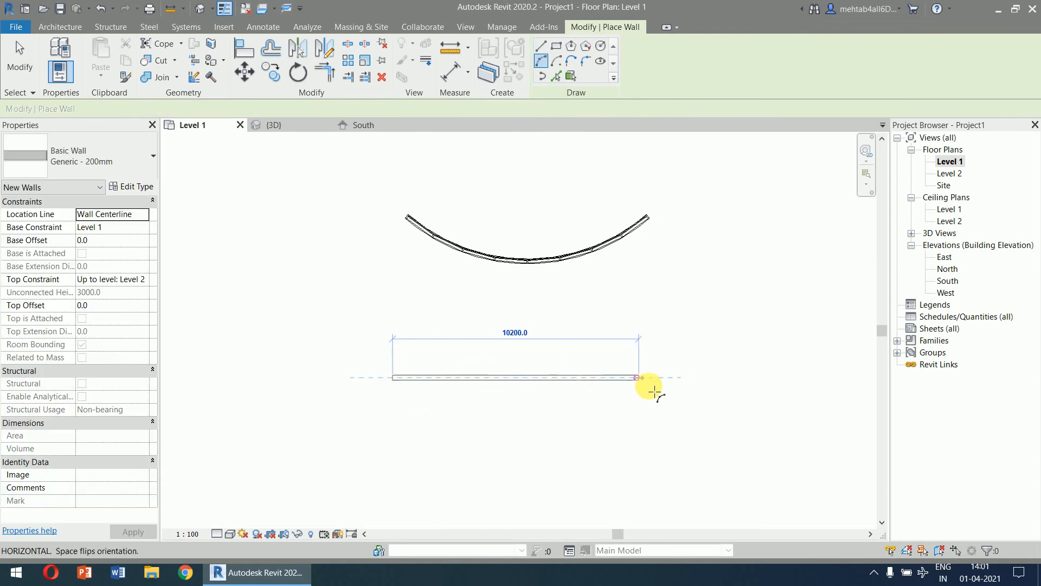
left_click(656, 384)
left_click(526, 444)
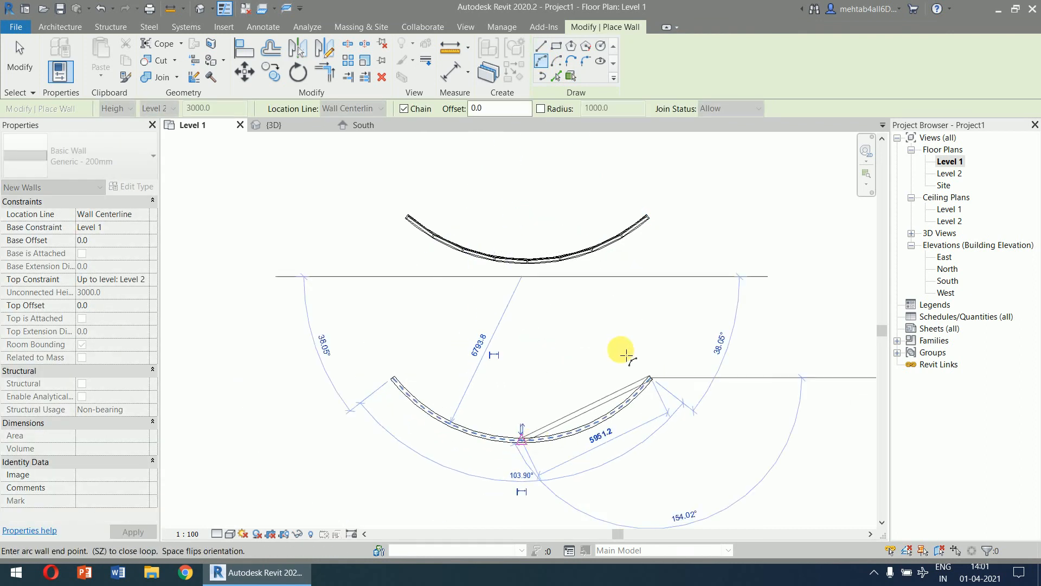
key("Escape")
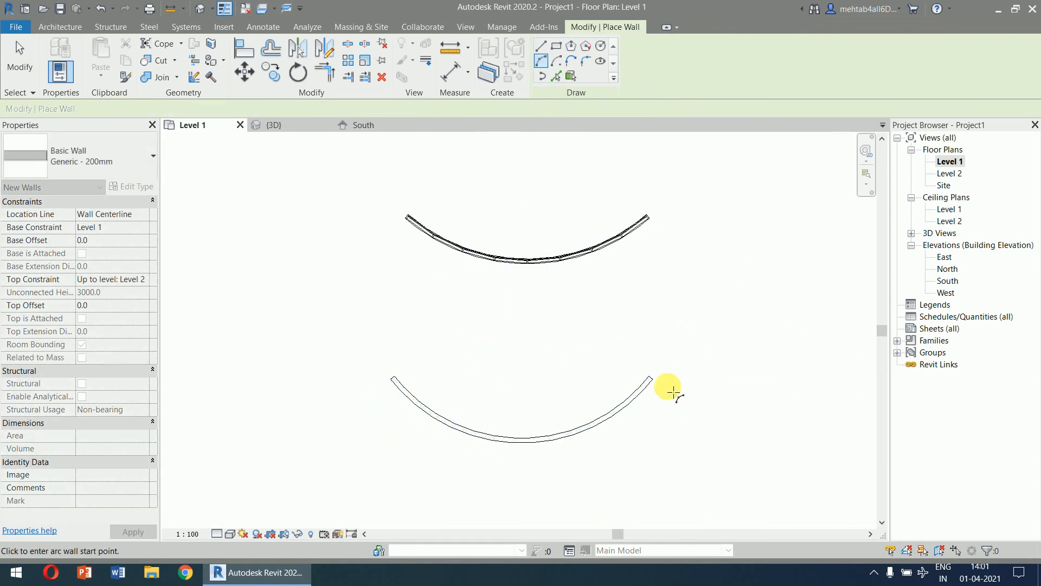
Draw a Storefront curtain wall as a start-end-radius arc along the lower basic wall, spanning 10700 with a radius of about 6794.
middle_click_drag(686, 443, 712, 375)
left_click(98, 162)
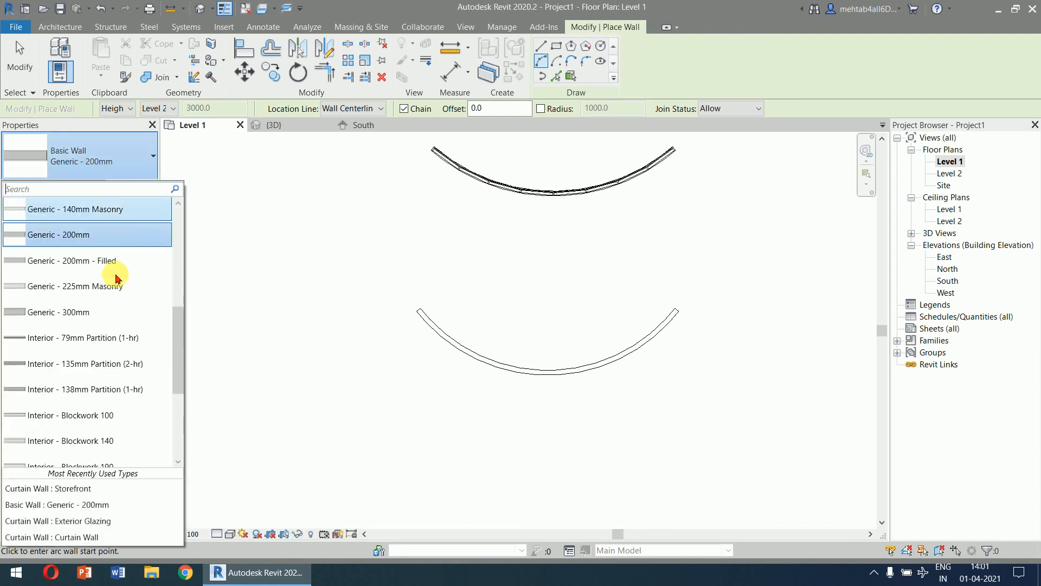
scroll(108, 330, "up", 2)
scroll(105, 347, "down", 5)
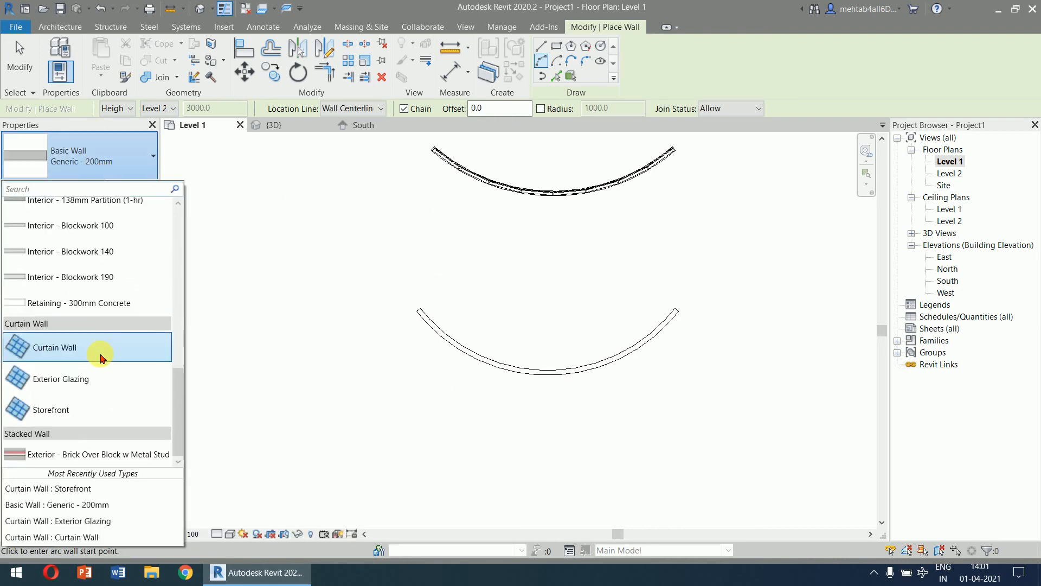
left_click(65, 410)
scroll(409, 400, "up", 2)
middle_click_drag(415, 347, 251, 407)
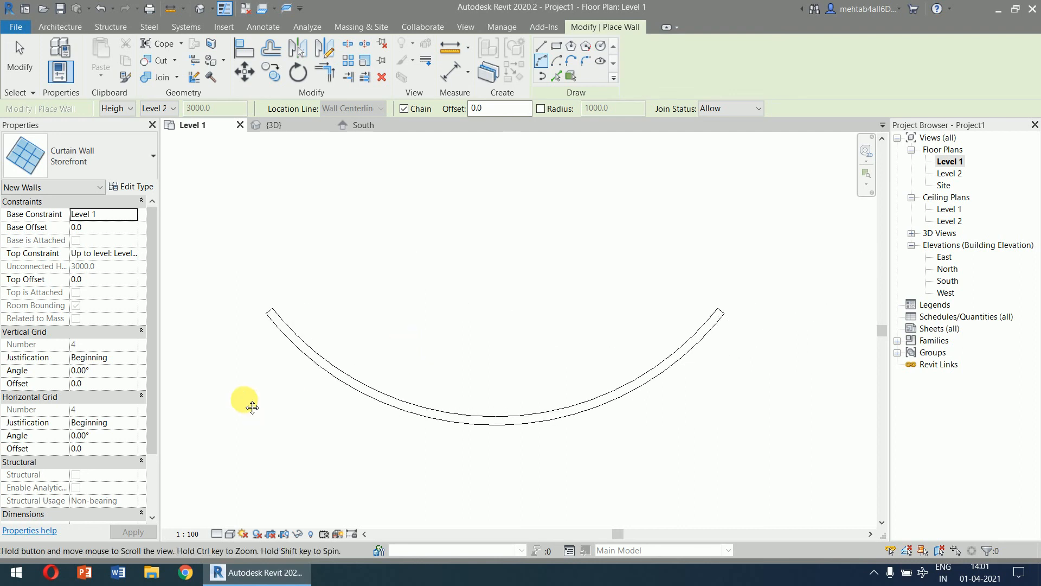
scroll(249, 400, "up", 1)
left_click(272, 297)
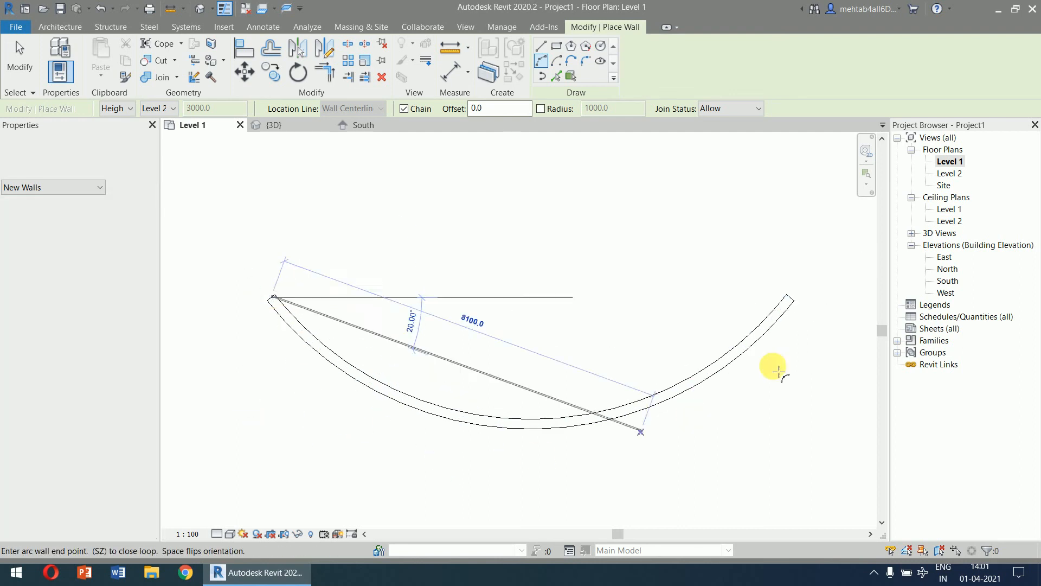
left_click(790, 297)
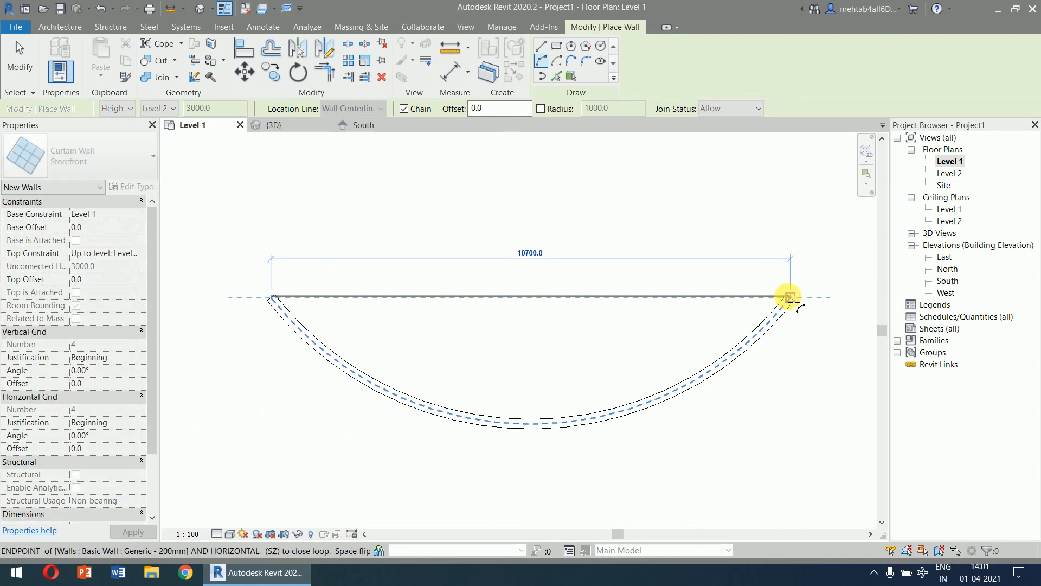
left_click(534, 420)
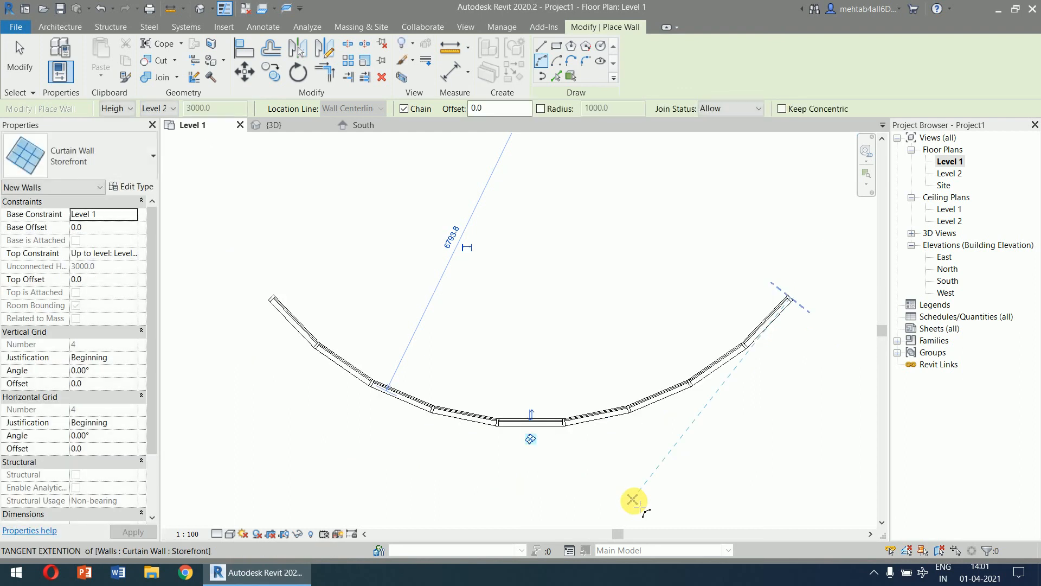
Finish placing walls and, in the 3D view, set the newly drawn curved Storefront wall's base offset to 750.
key("Escape")
key("Escape")
left_click(313, 123)
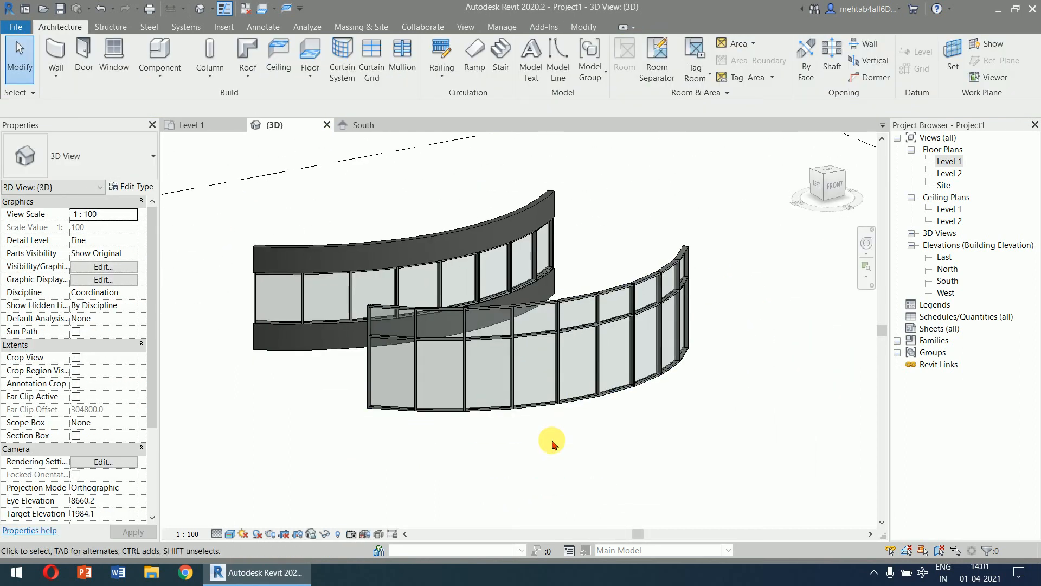
middle_click_drag(551, 442, 629, 451, "shift")
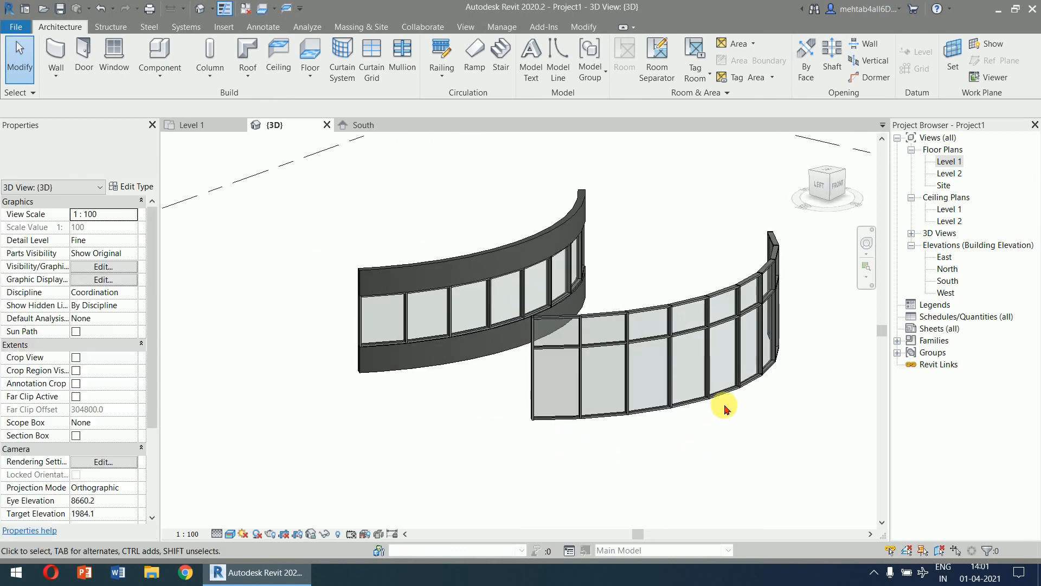
left_click(726, 396)
middle_click_drag(759, 464, 639, 423)
left_click(690, 434)
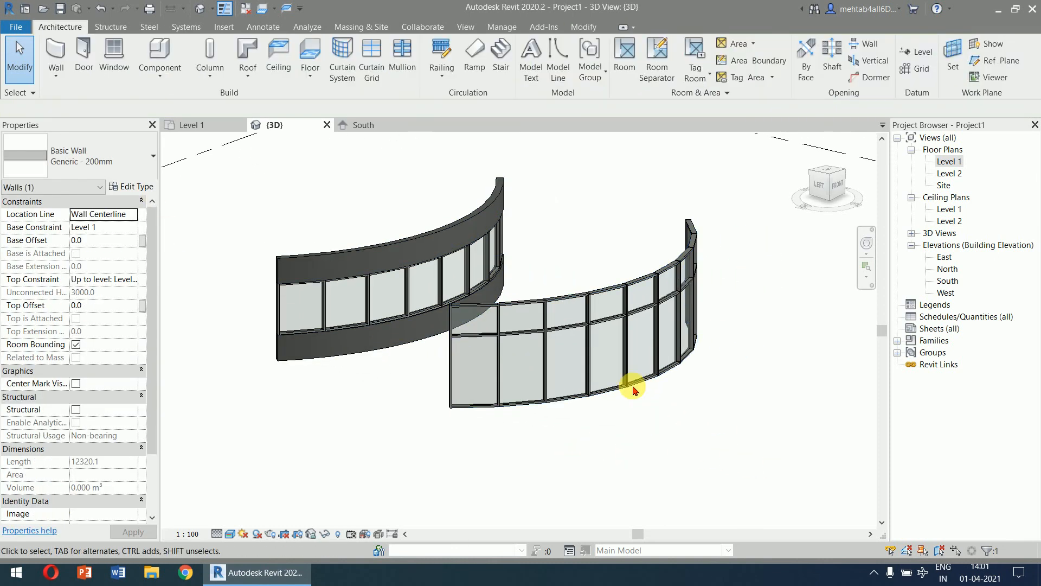
left_click(456, 335)
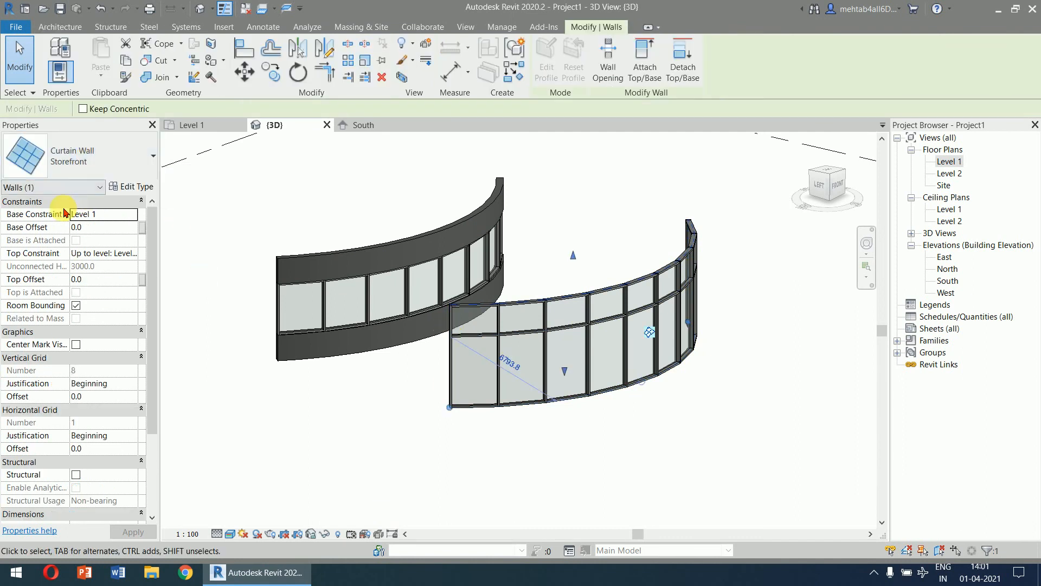
left_click(126, 232)
type("750")
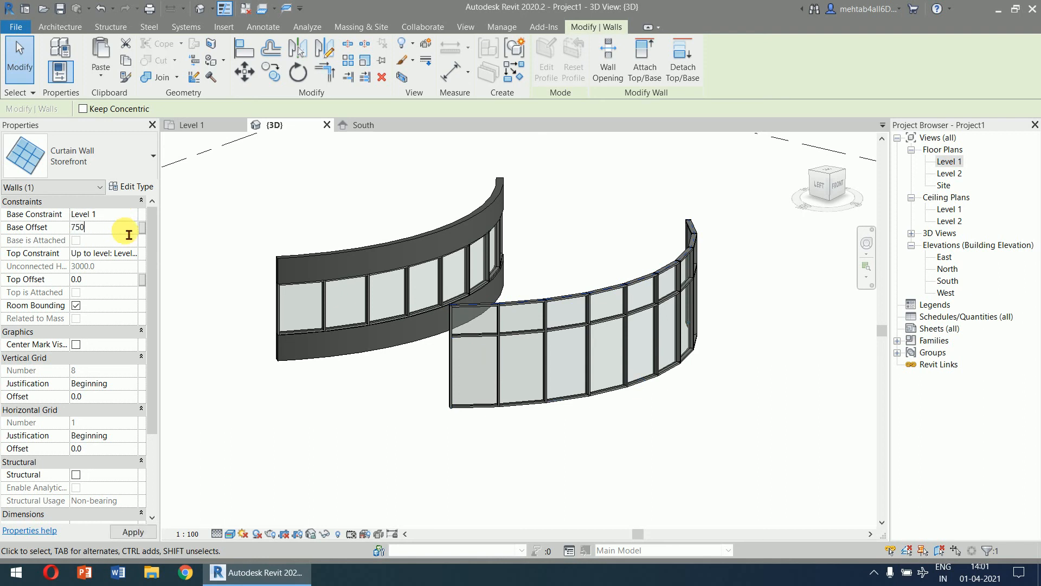
key("Return")
Set the same curved Storefront wall's top offset to -750 and apply it.
left_click(111, 279)
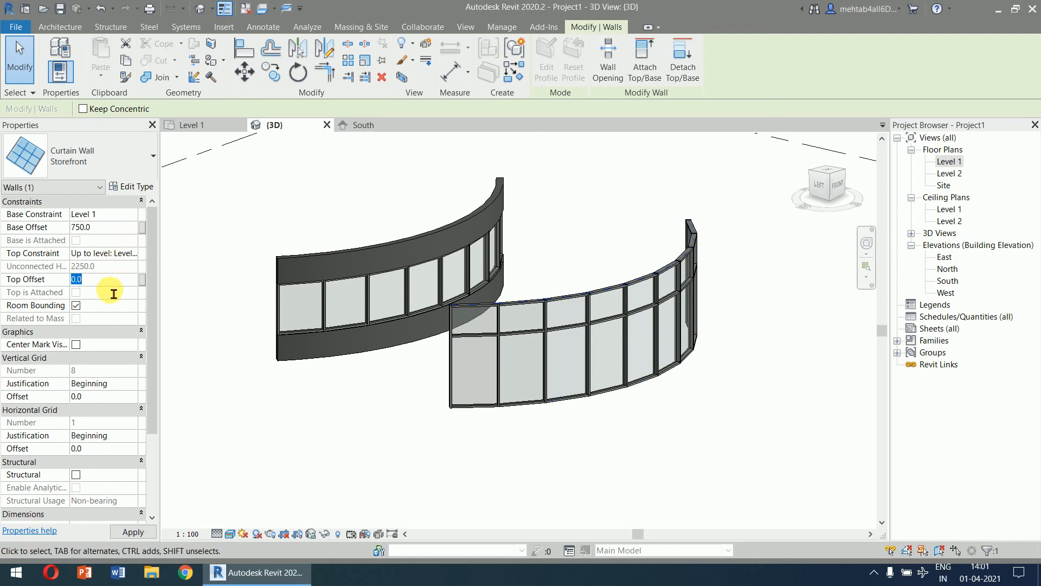
type("-750")
key("Return")
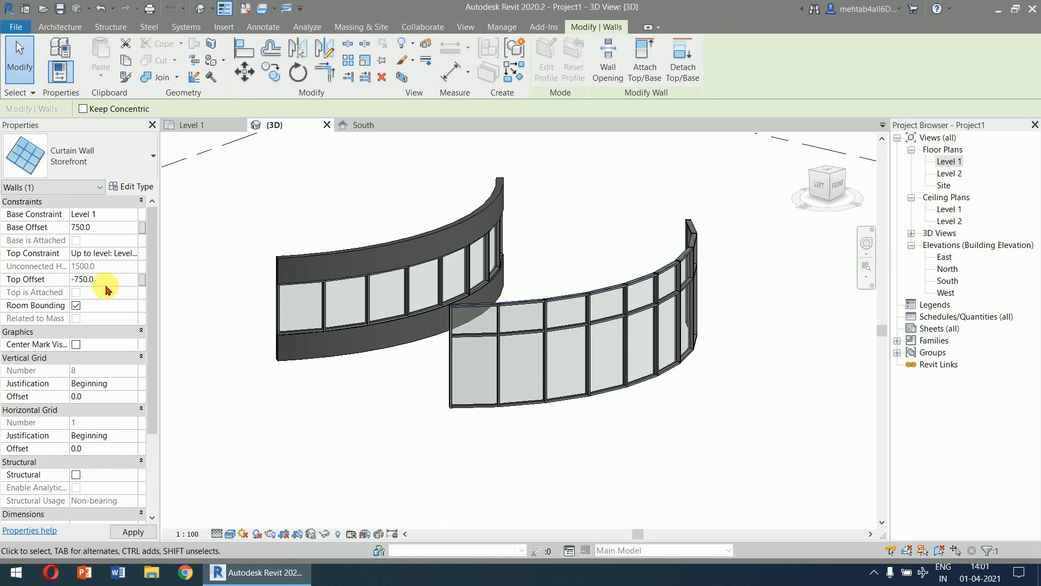
left_click(136, 533)
left_click(672, 451)
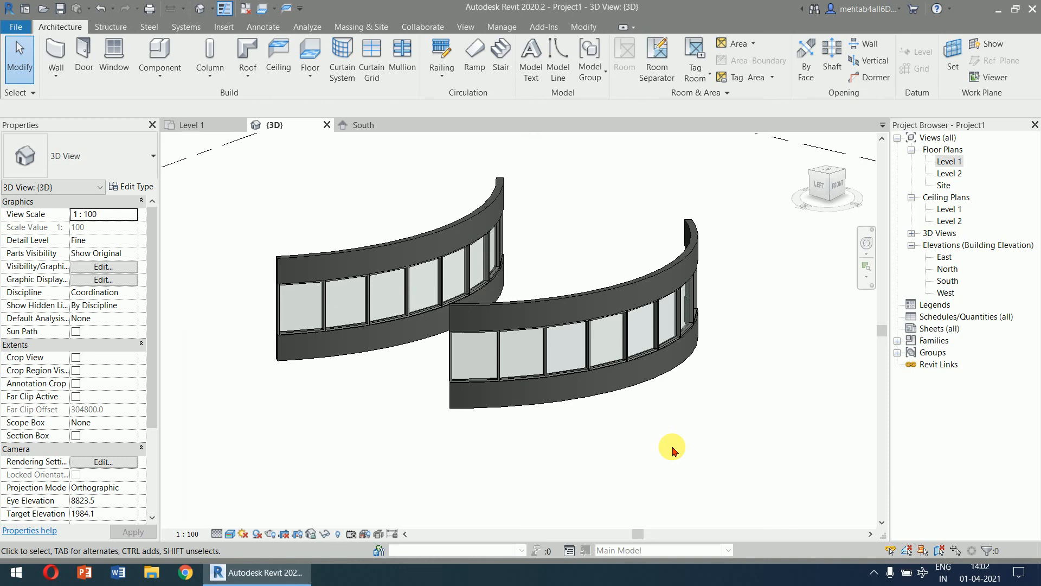
scroll(697, 402, "up", 3)
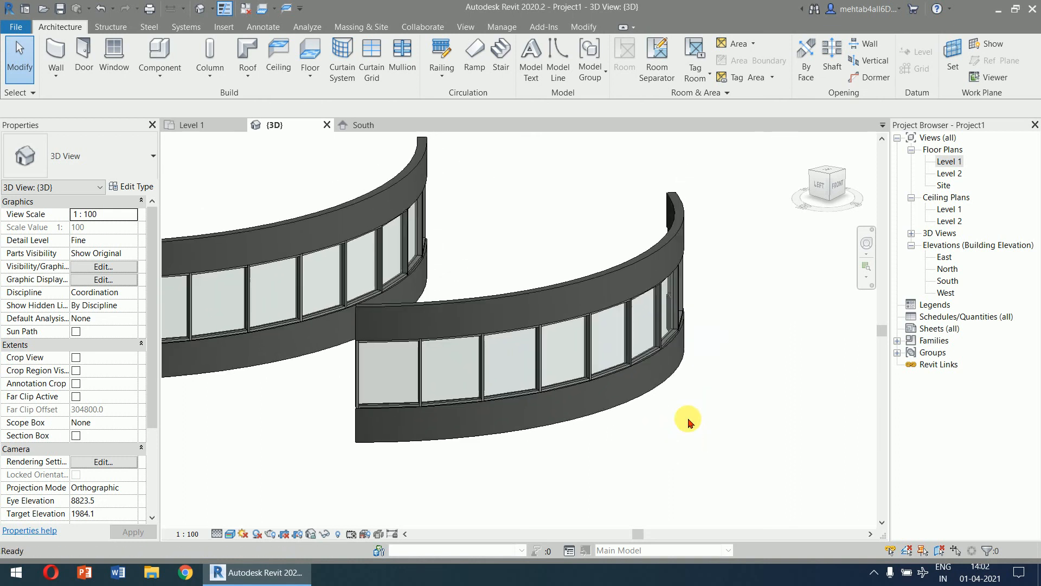